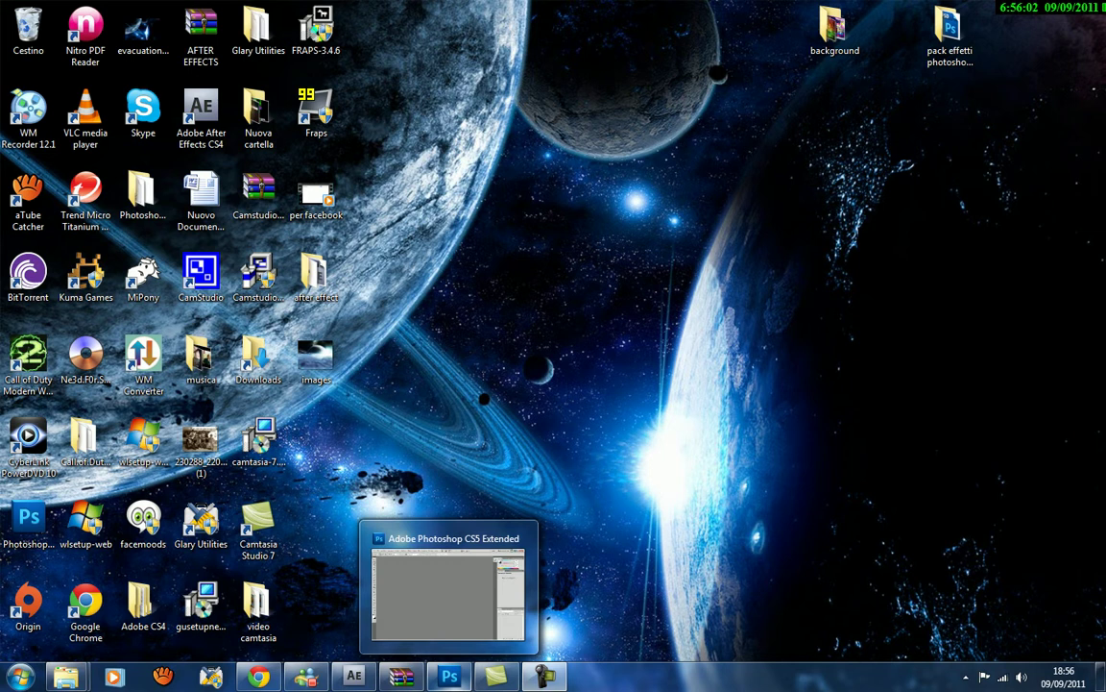
# Restore the Photoshop CS5 Extended window from the taskbar.
pyautogui.click(448, 588)
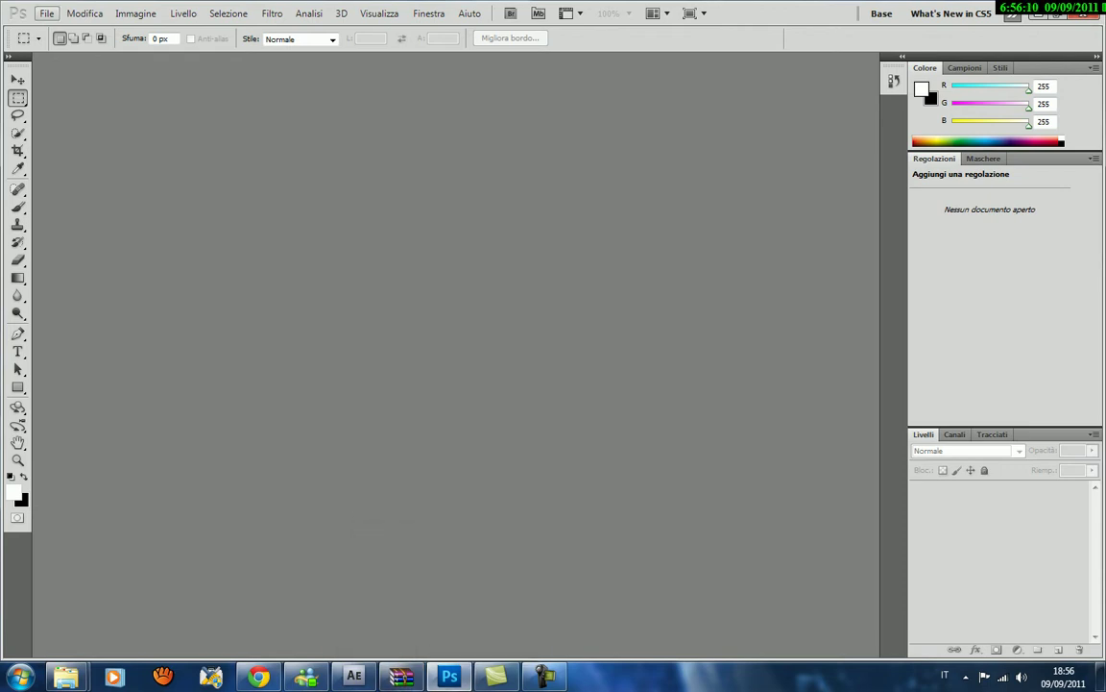
# Start opening a file with File > Apri and look through the Desktop's background folder.
pyautogui.click(46, 13)
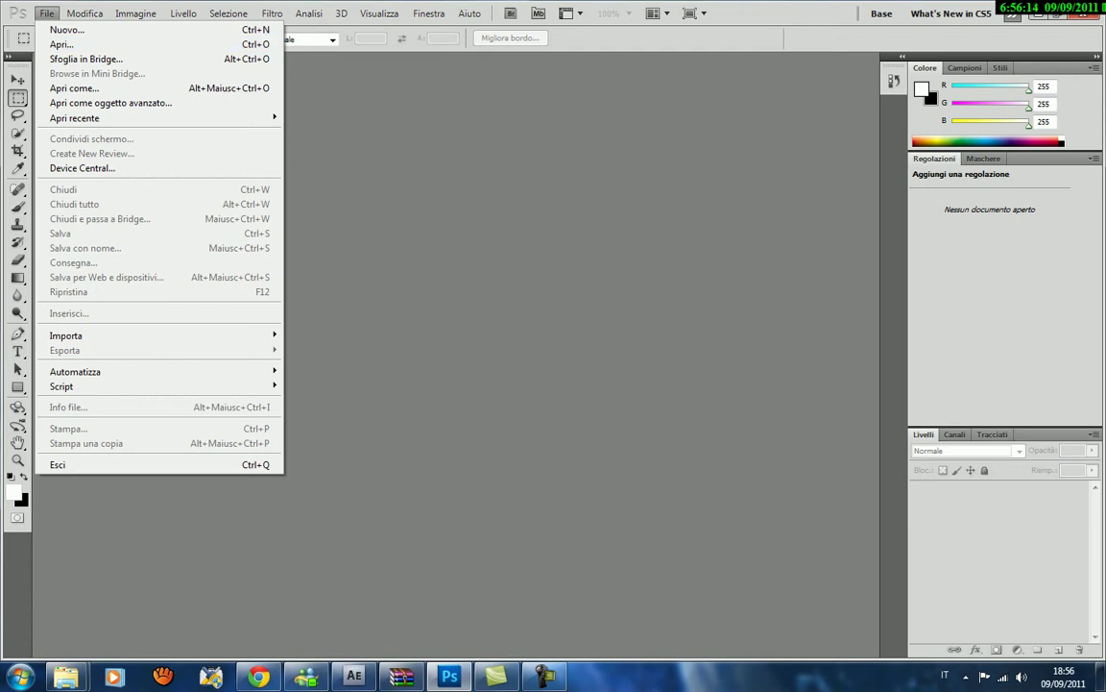
pyautogui.click(61, 44)
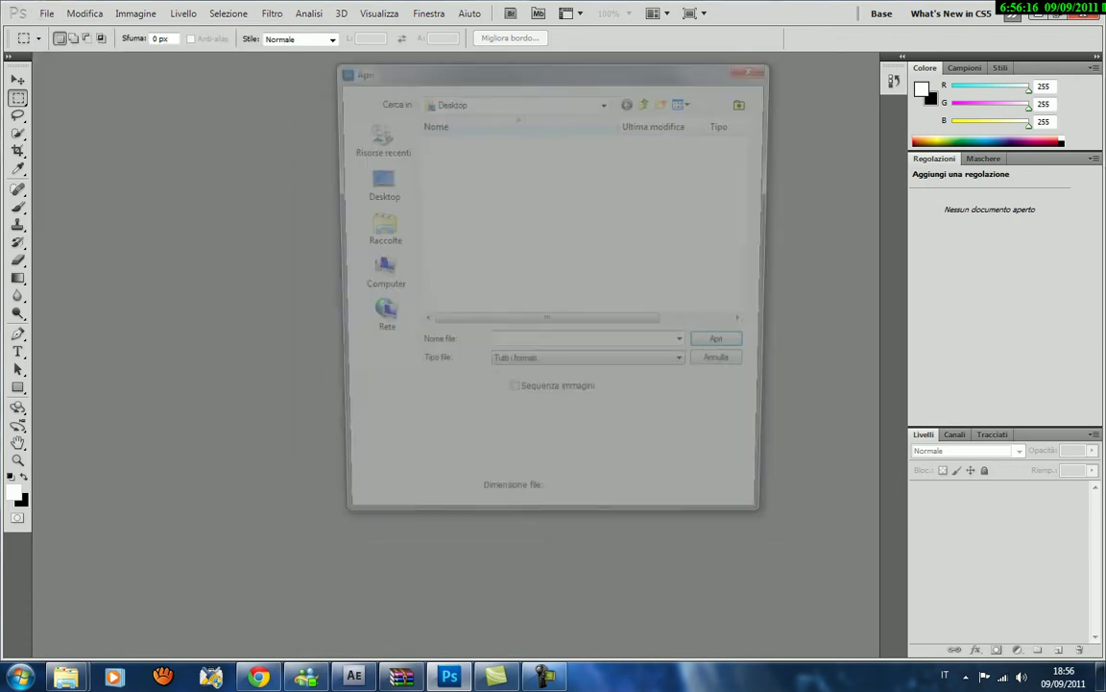
pyautogui.click(374, 182)
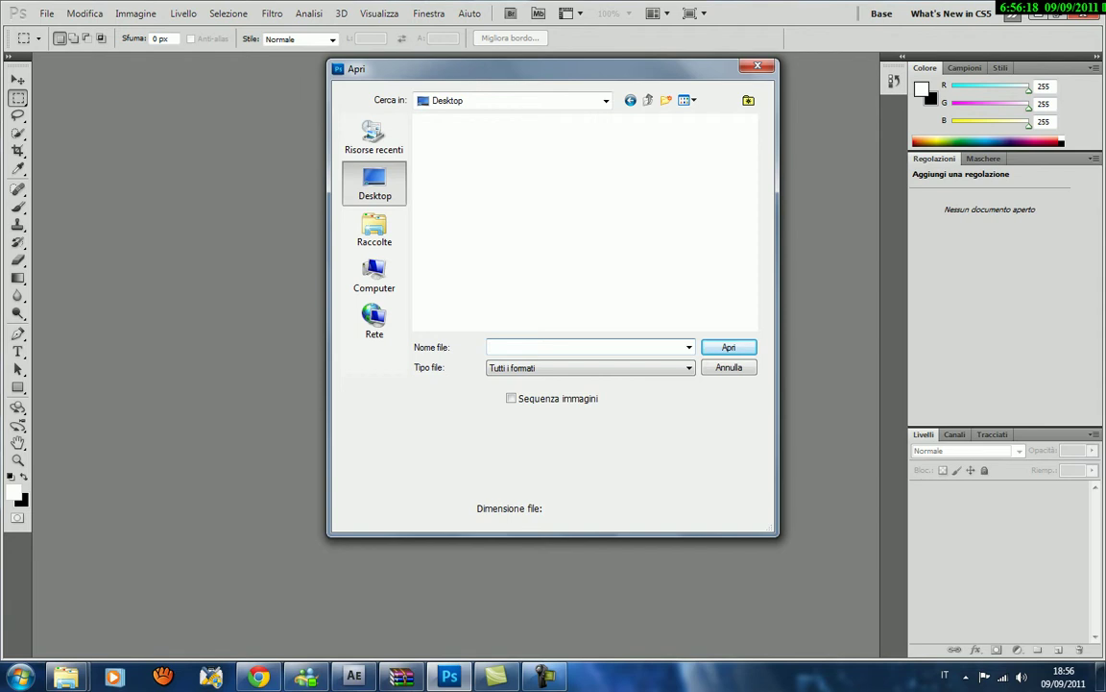
pyautogui.scroll(-1, 519, 221)
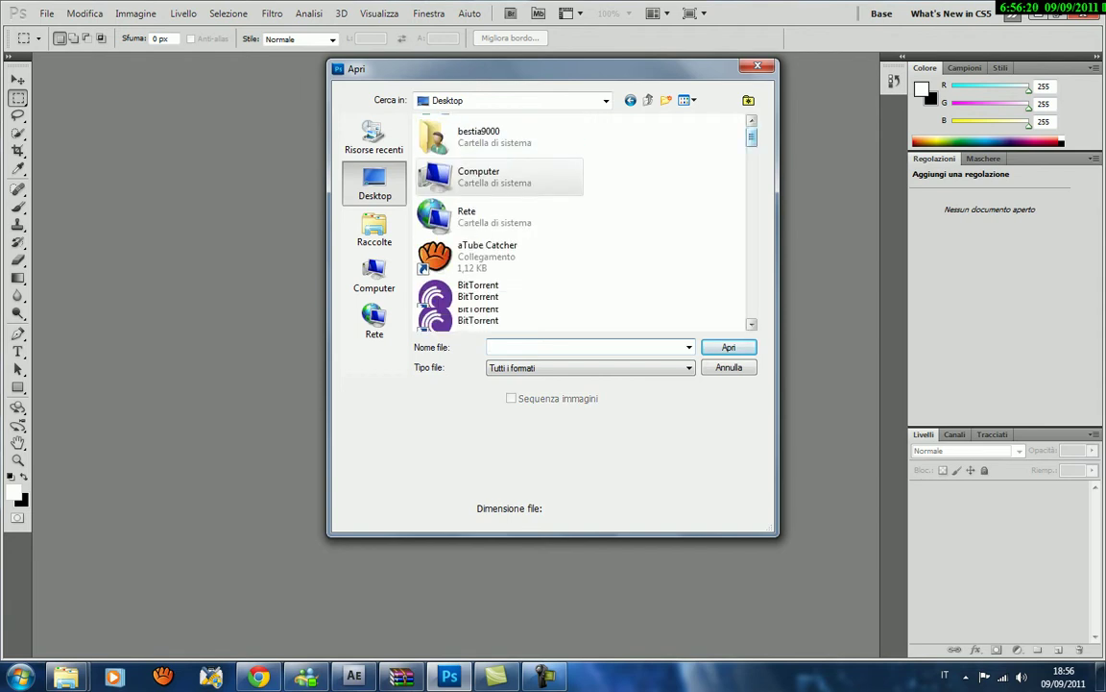
pyautogui.scroll(-3, 519, 221)
pyautogui.scroll(-3, 518, 221)
pyautogui.click(499, 214)
pyautogui.doubleClick(499, 213)
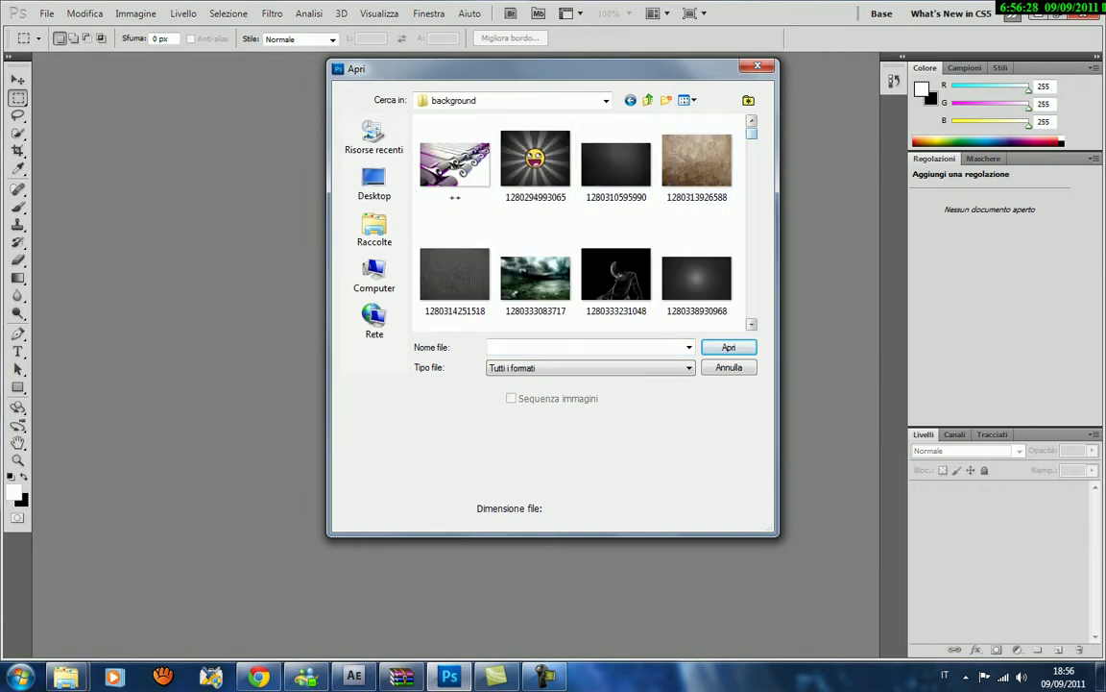
pyautogui.scroll(-2, 577, 221)
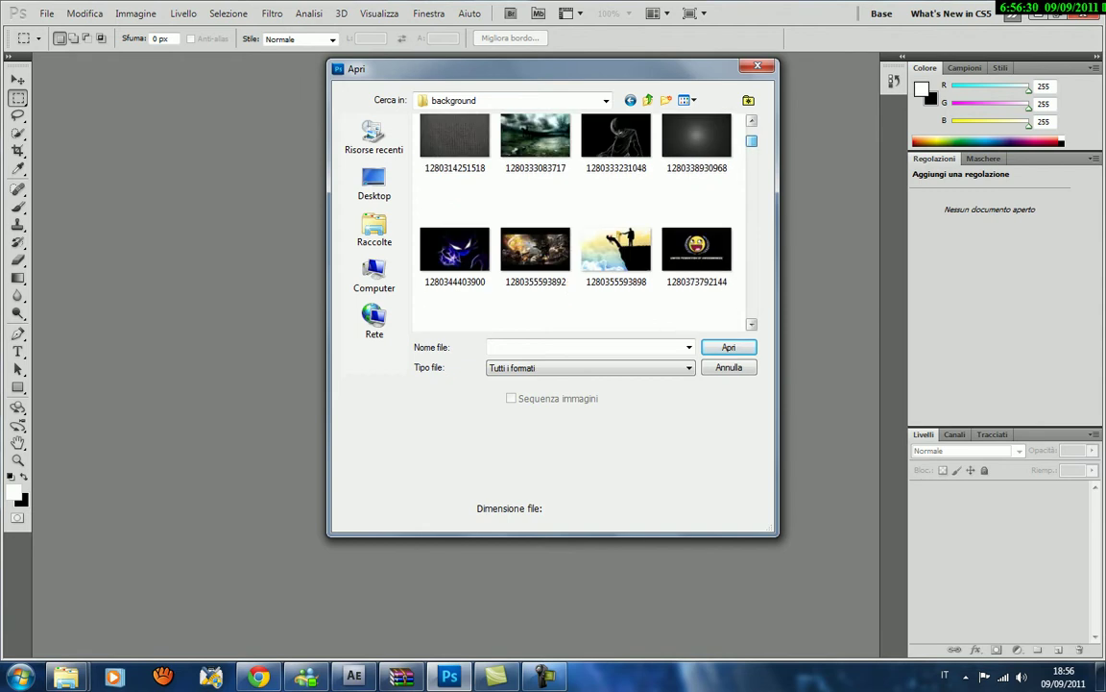
pyautogui.scroll(-2, 576, 221)
pyautogui.scroll(-2, 577, 221)
pyautogui.scroll(-2, 577, 221)
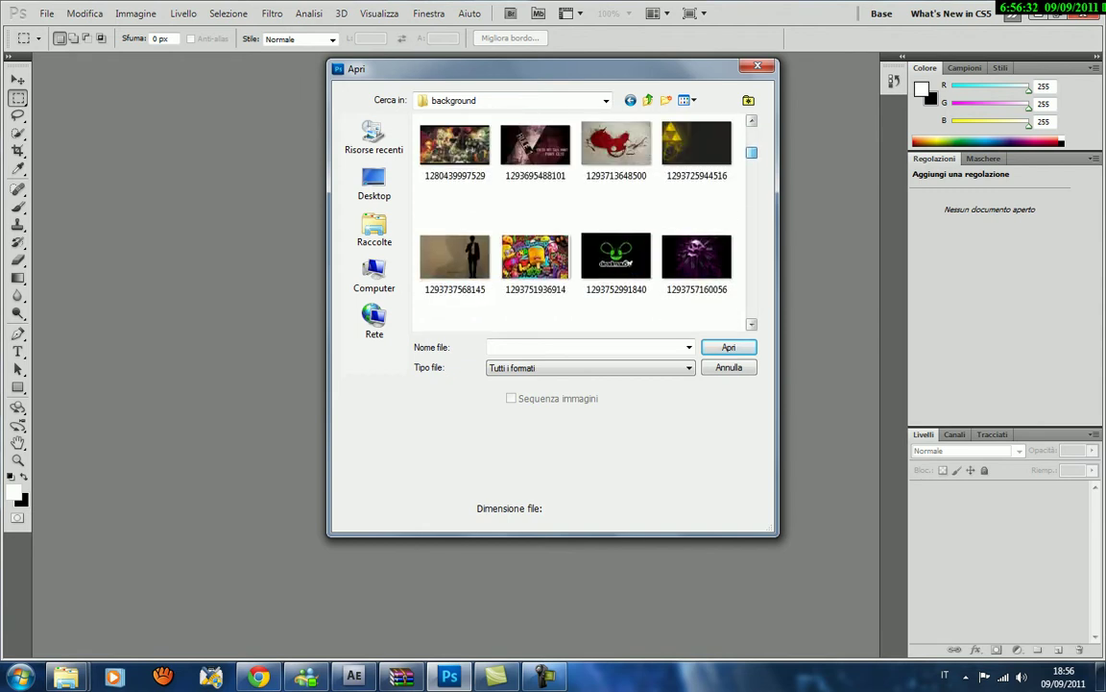
pyautogui.scroll(-2, 577, 221)
pyautogui.scroll(-2, 577, 221)
pyautogui.scroll(-2, 576, 221)
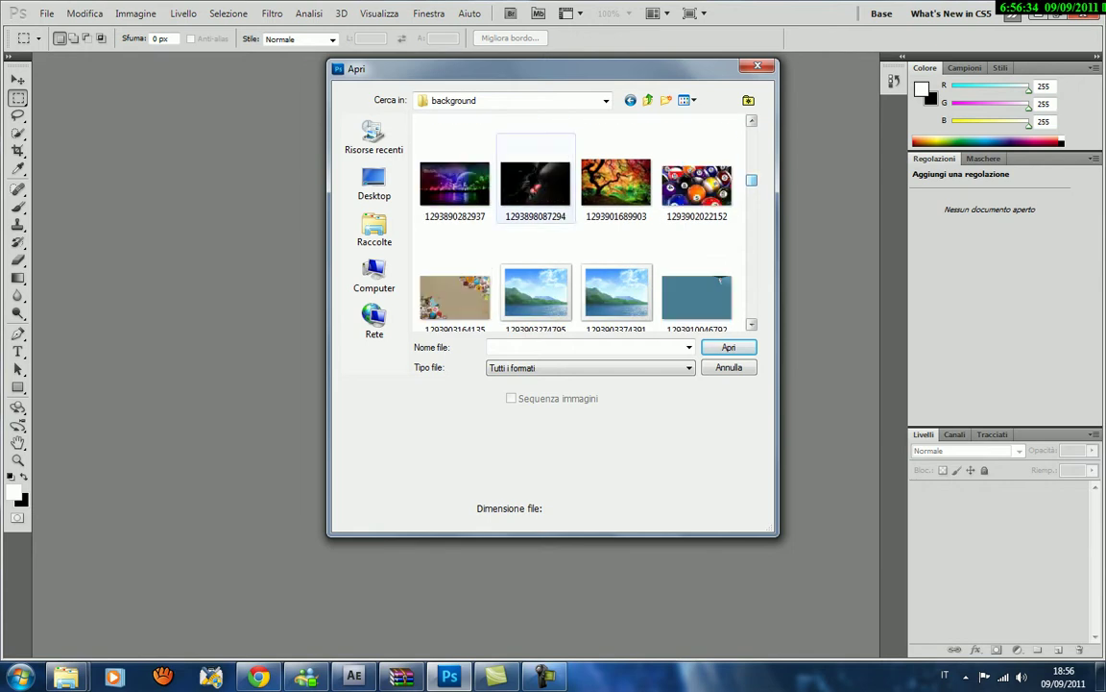
# Browse Win7 (C:) > Utenti > the user profile > Desktop into the immagini folder.
pyautogui.click(374, 183)
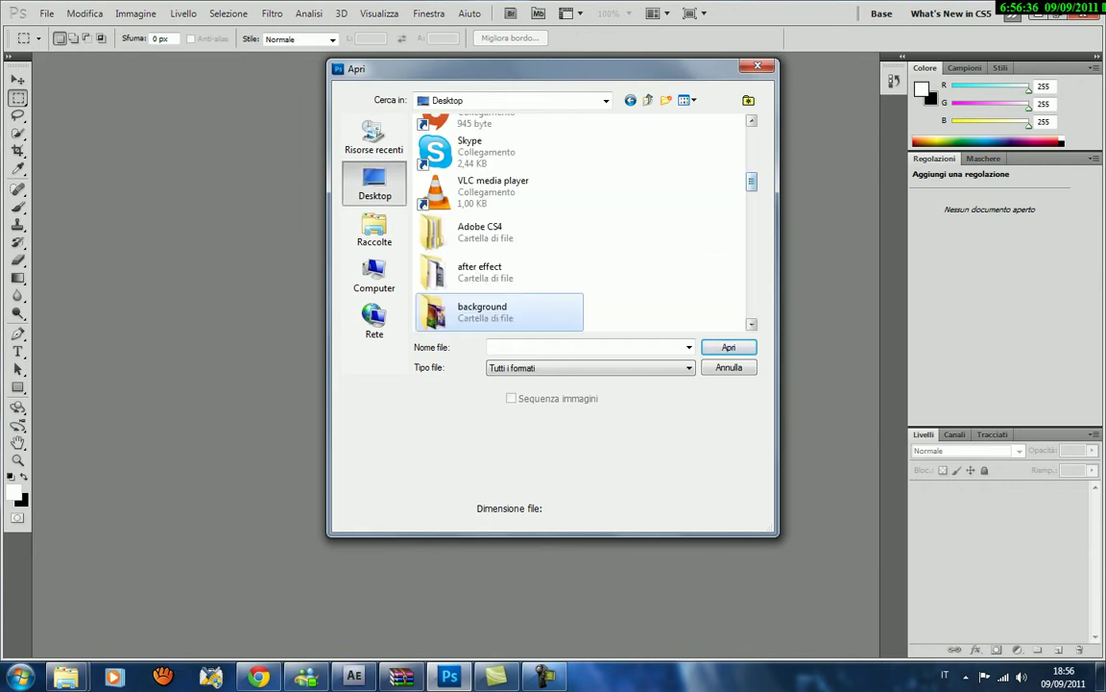
pyautogui.scroll(-3, 576, 221)
pyautogui.scroll(-2, 576, 221)
pyautogui.scroll(-2, 577, 221)
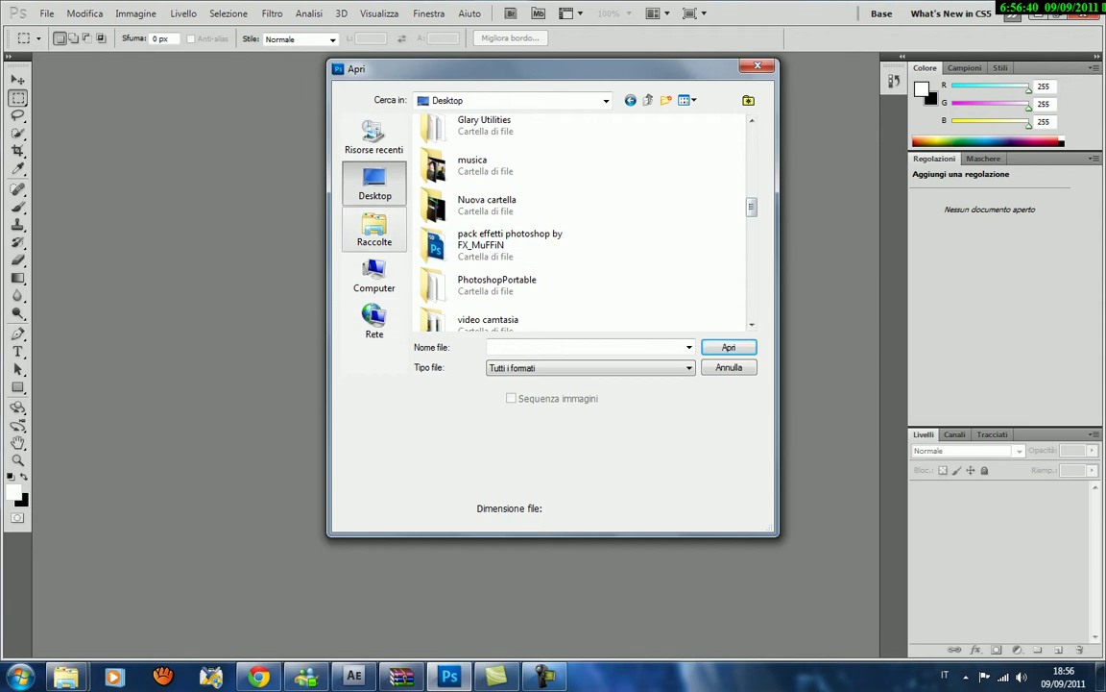
pyautogui.click(375, 230)
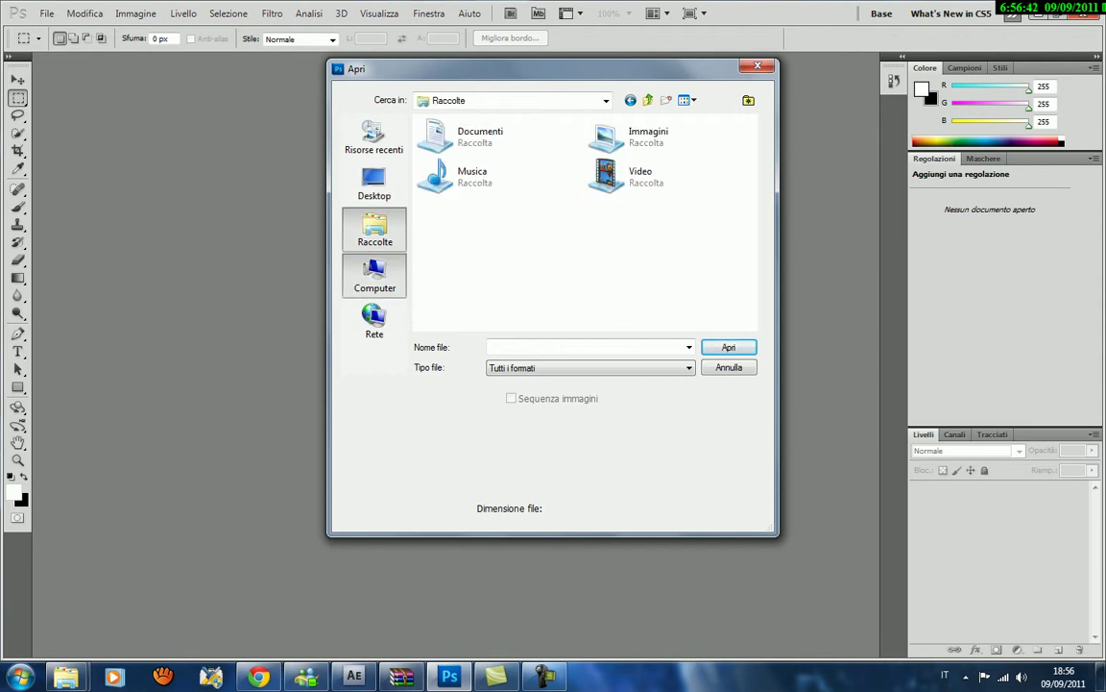
pyautogui.click(375, 275)
pyautogui.doubleClick(456, 153)
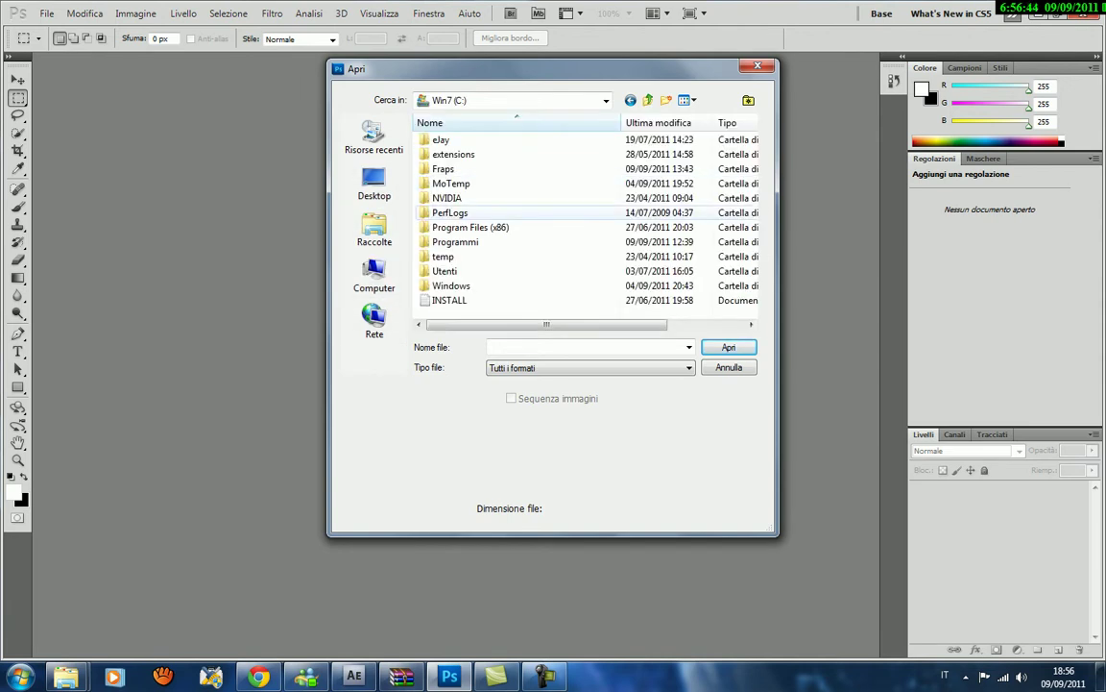
pyautogui.doubleClick(443, 271)
pyautogui.doubleClick(454, 153)
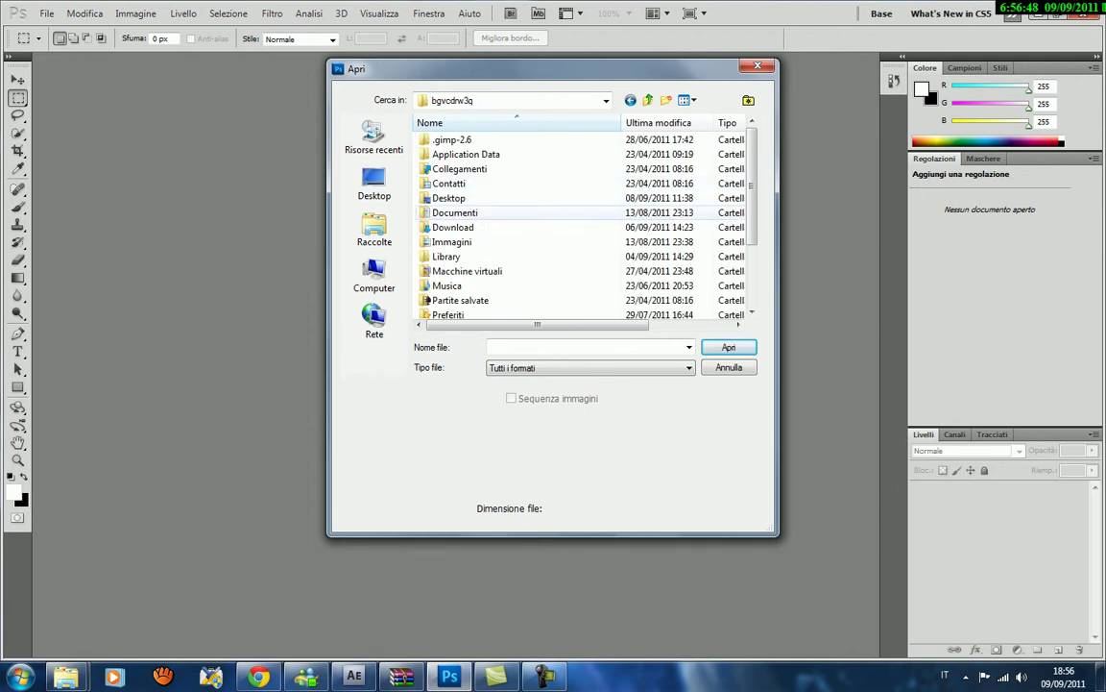
pyautogui.click(449, 198)
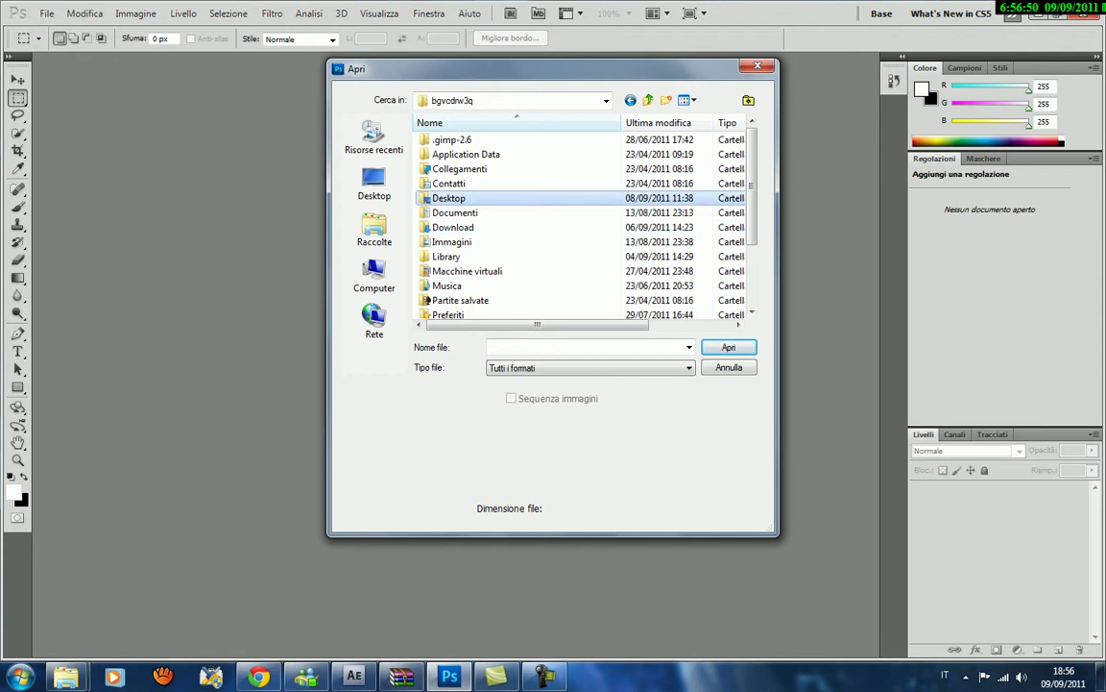
pyautogui.doubleClick(448, 198)
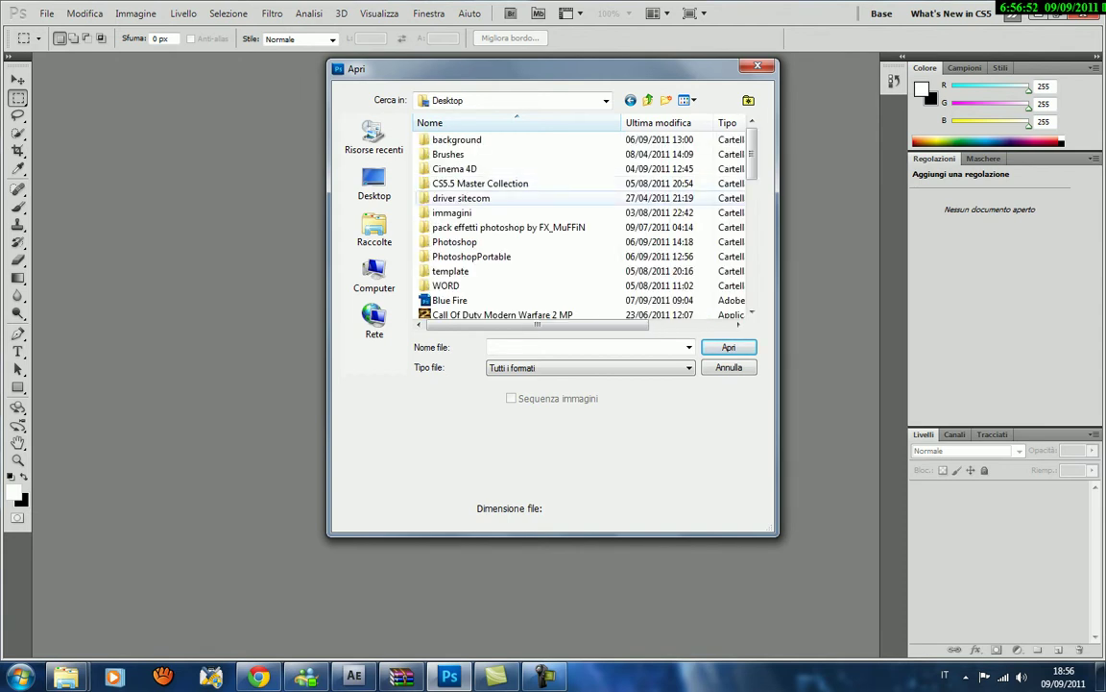
pyautogui.scroll(-1, 581, 221)
pyautogui.scroll(-1, 582, 221)
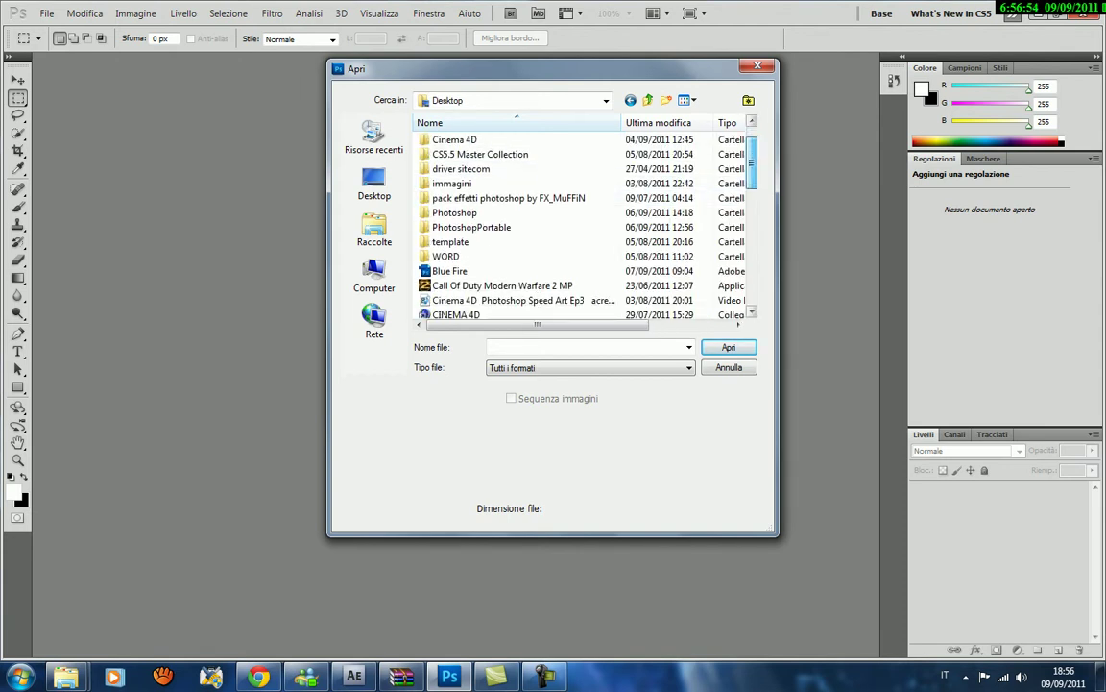
pyautogui.doubleClick(452, 183)
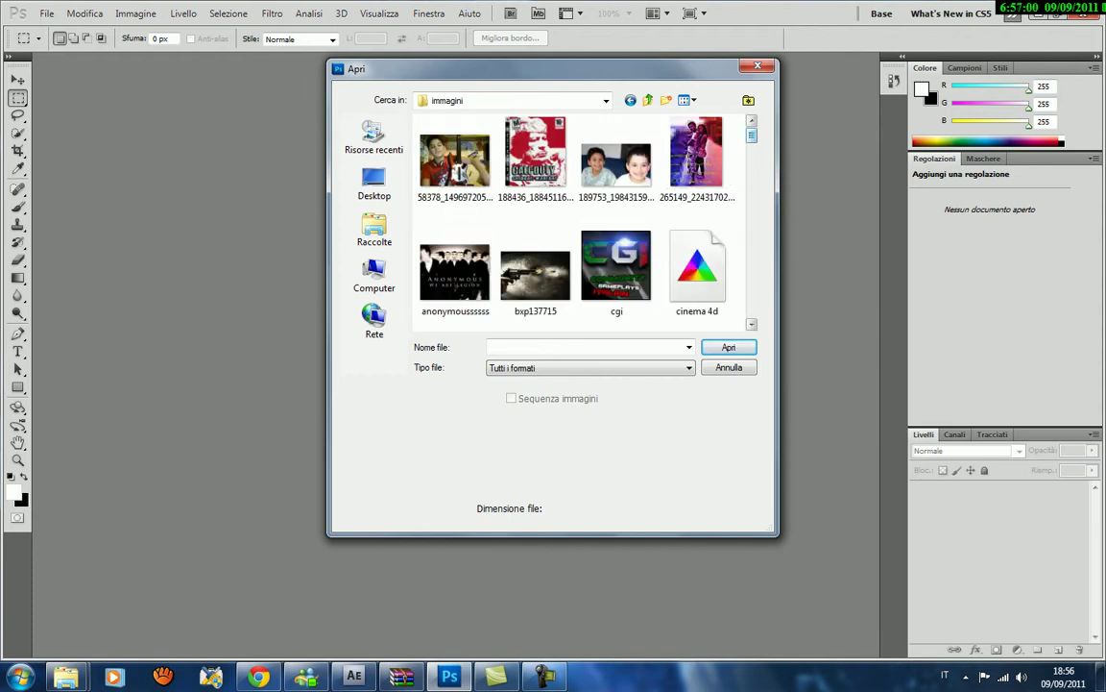
pyautogui.scroll(-1, 581, 220)
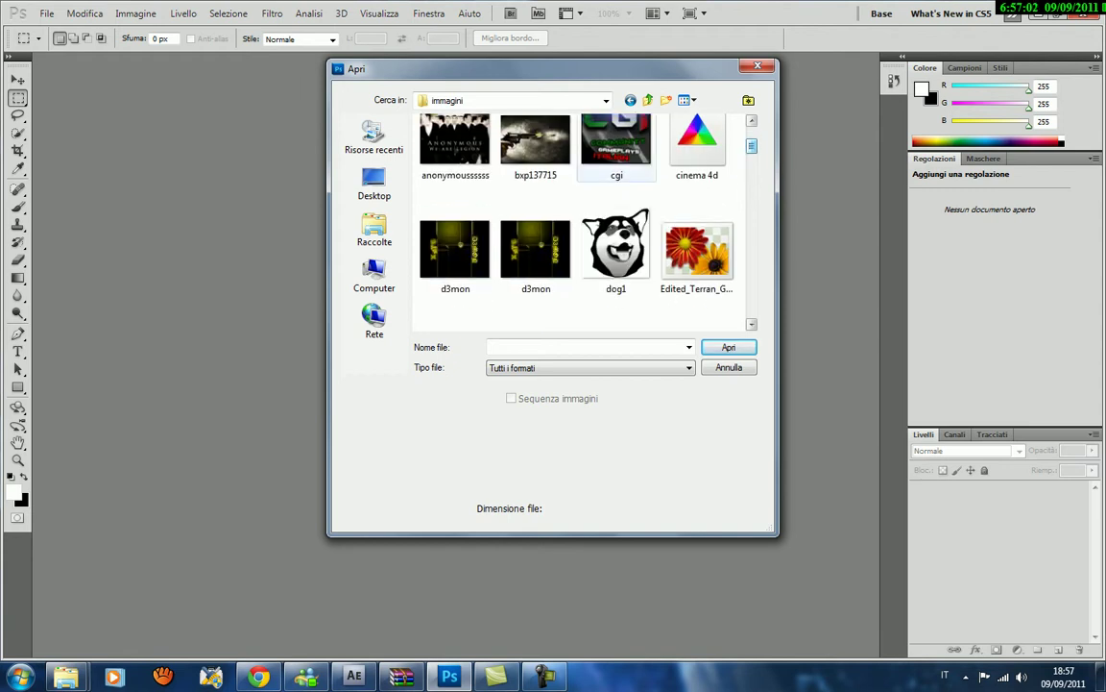
pyautogui.scroll(1, 623, 204)
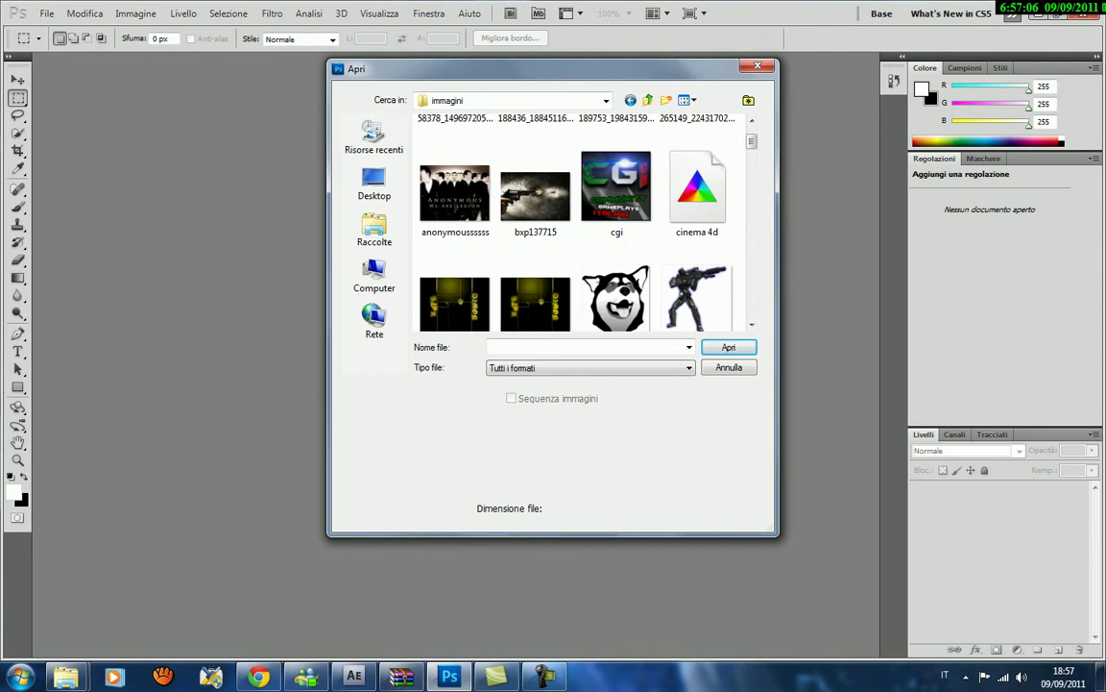
# Go back up to the Desktop's Photoshop folder and open Xate 4.
pyautogui.press('BackSpace')
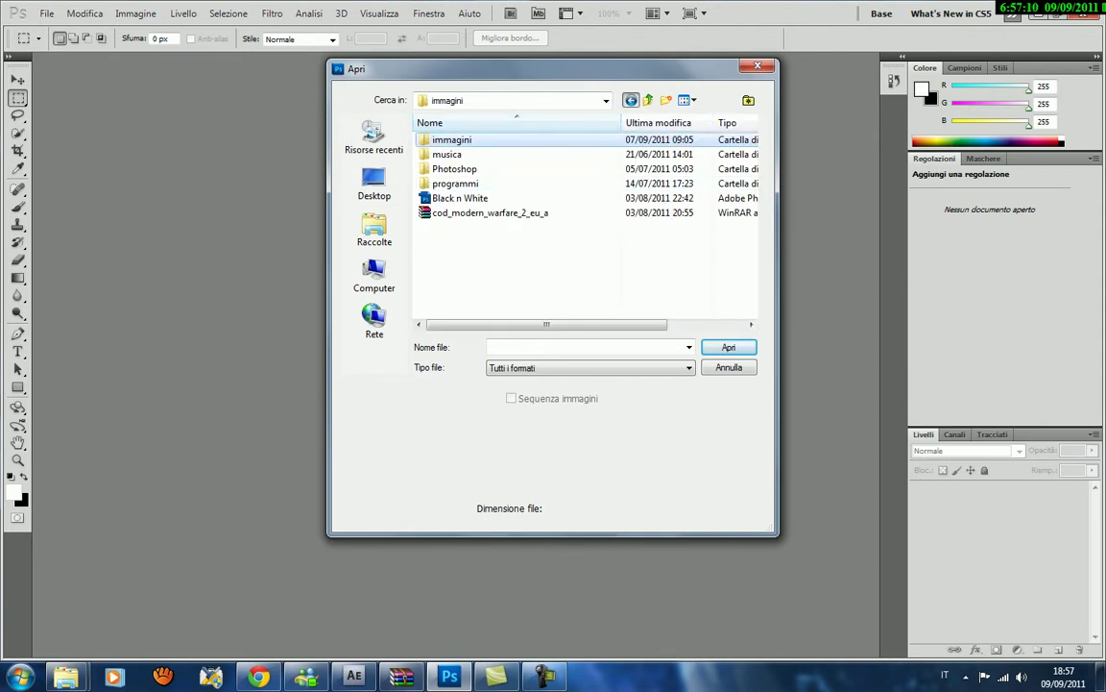
pyautogui.press('BackSpace')
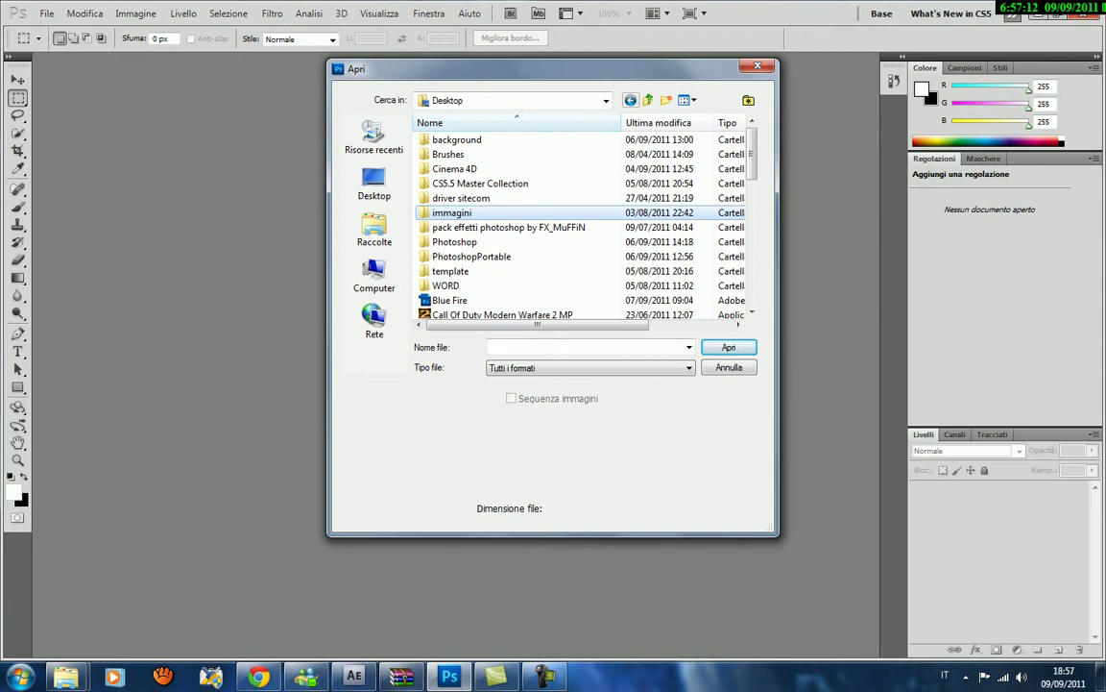
pyautogui.press('Down')
pyautogui.press('Down')
pyautogui.press('Return')
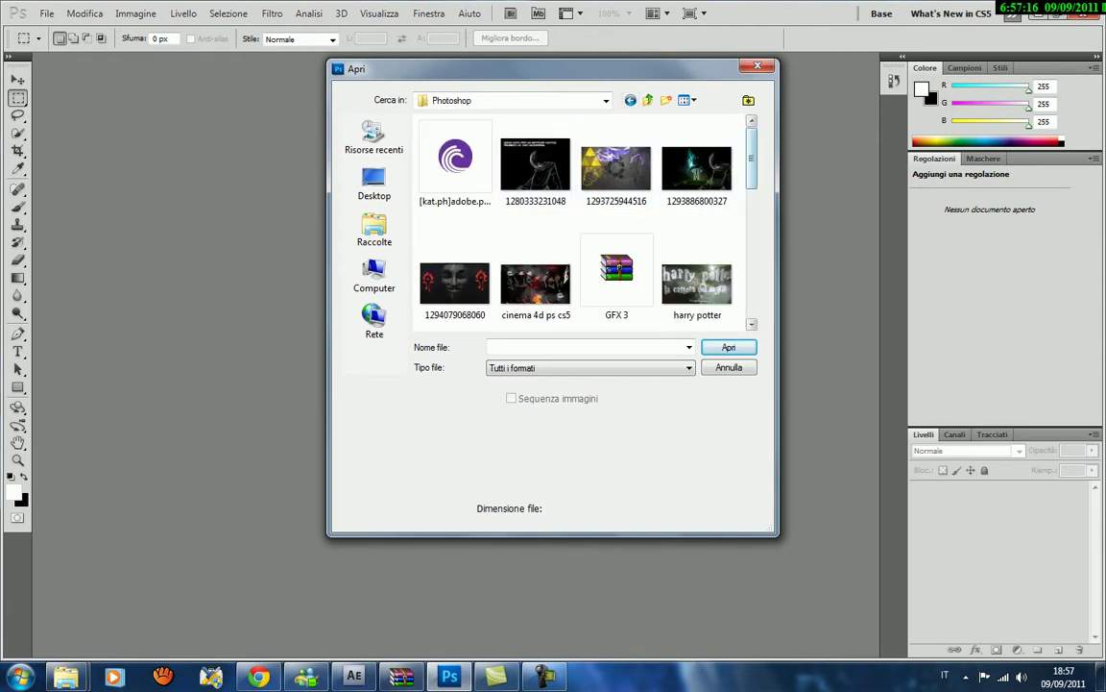
pyautogui.scroll(-2, 576, 221)
pyautogui.scroll(-1, 455, 183)
pyautogui.scroll(-1, 455, 183)
pyautogui.scroll(-1, 455, 183)
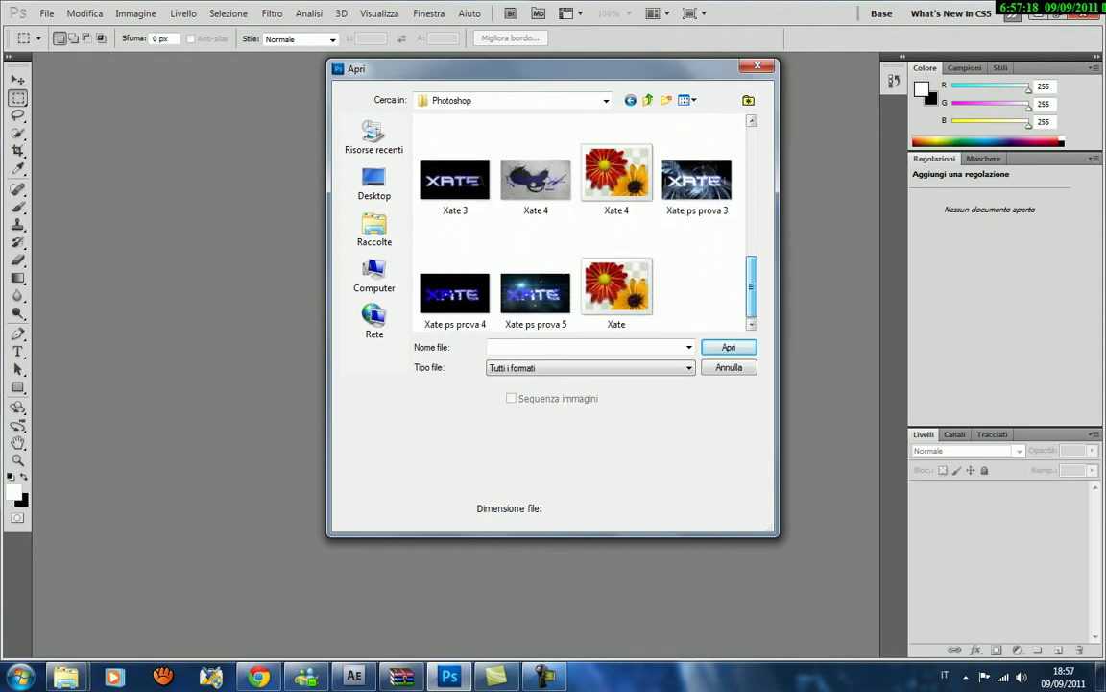
pyautogui.click(617, 180)
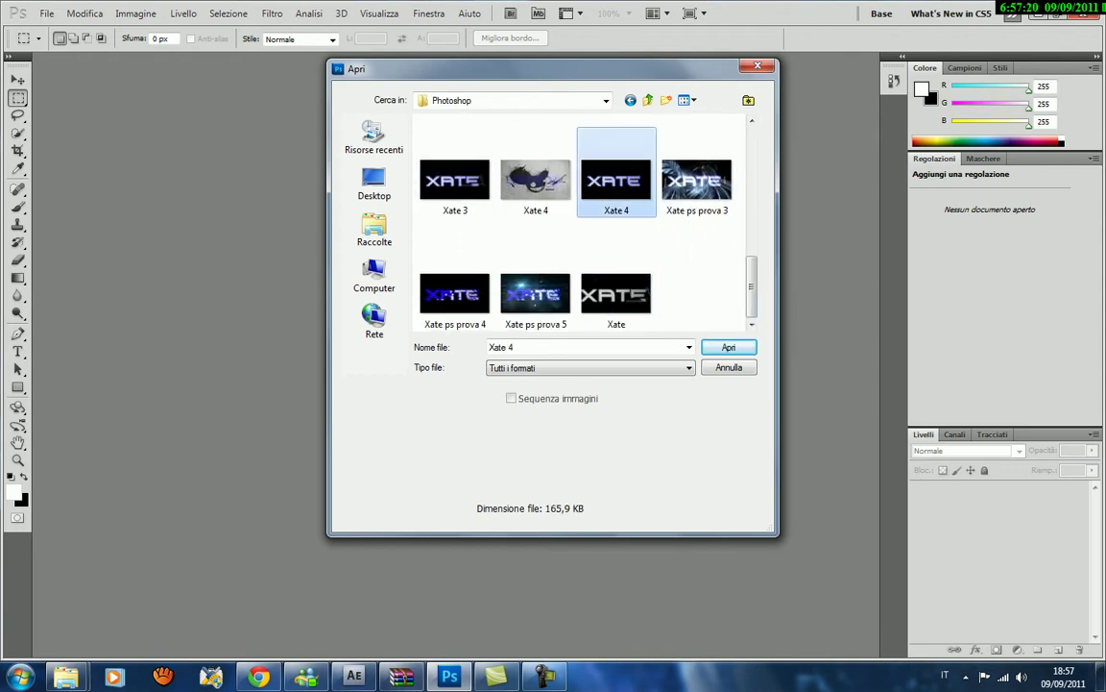
pyautogui.press('Return')
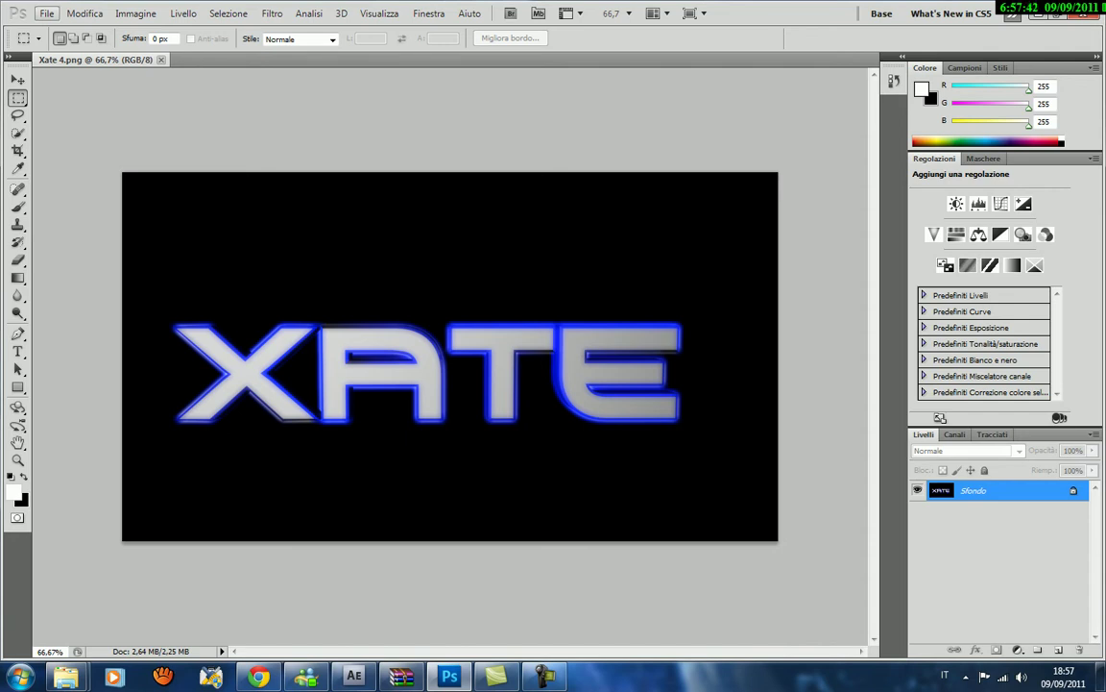
# Bring up the File menu to reach the Inserisci (Place) command.
pyautogui.click(46, 14)
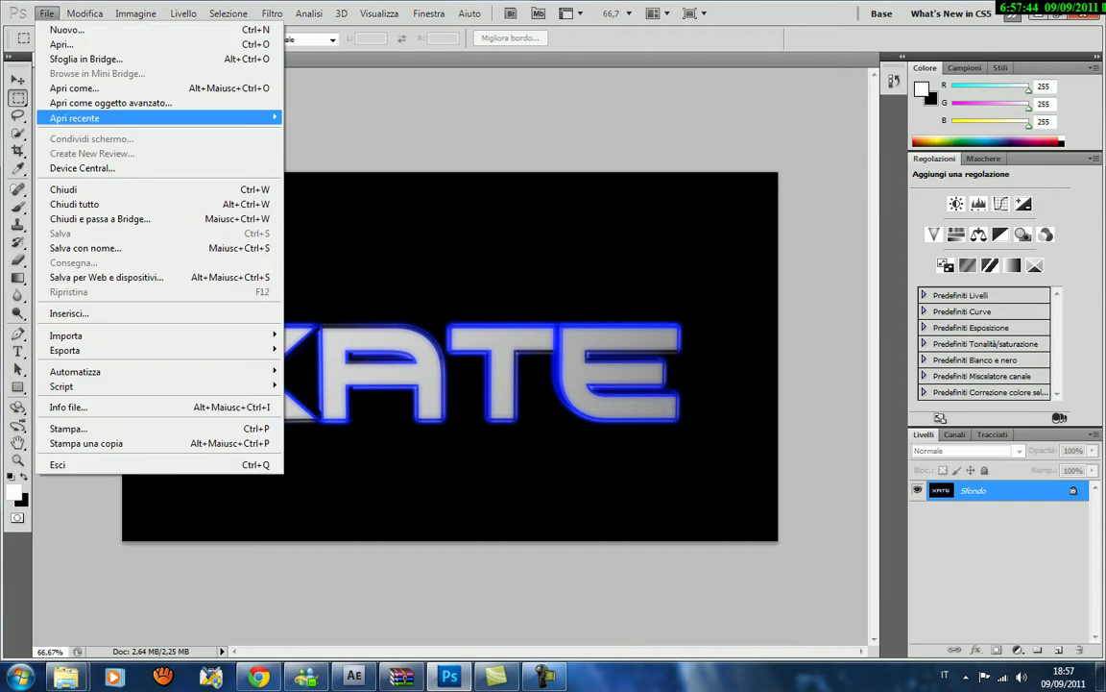
pyautogui.press('Escape')
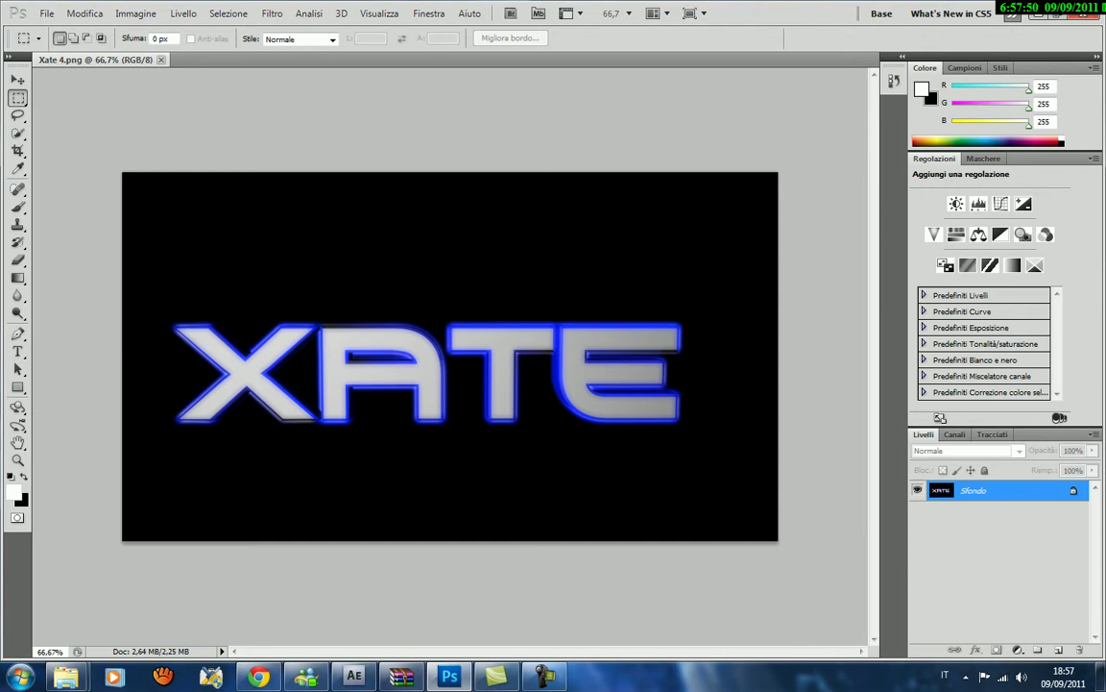
pyautogui.click(46, 14)
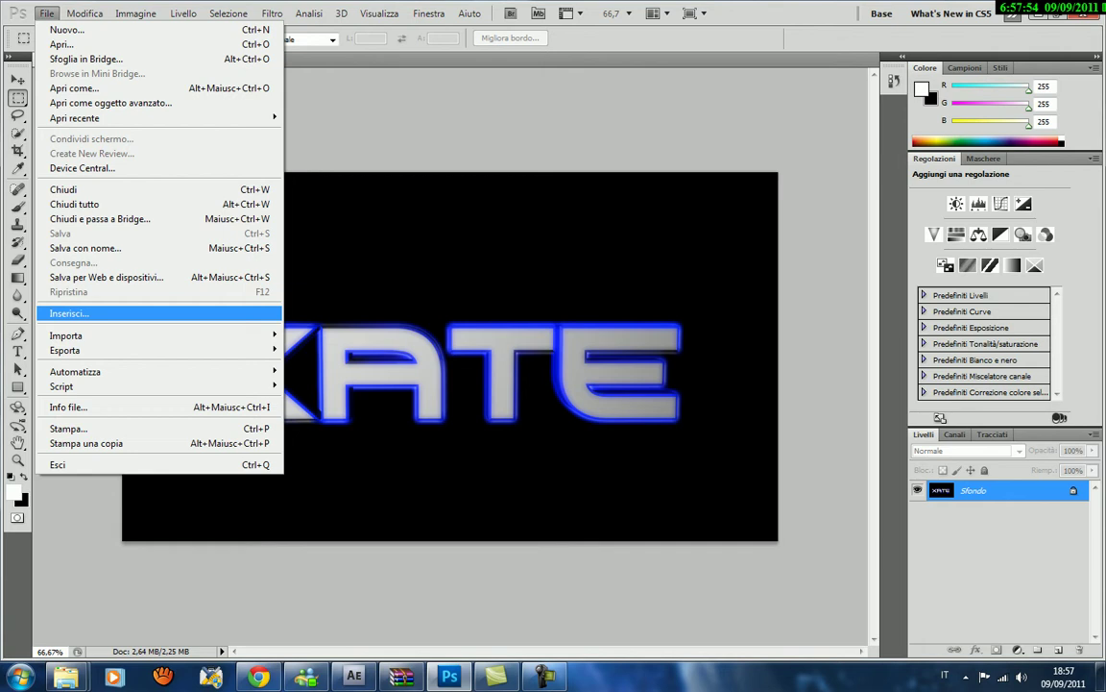
# In the Inserisci dialog, open the photoshop effects pack and check its backgrund folder.
pyautogui.click(69, 313)
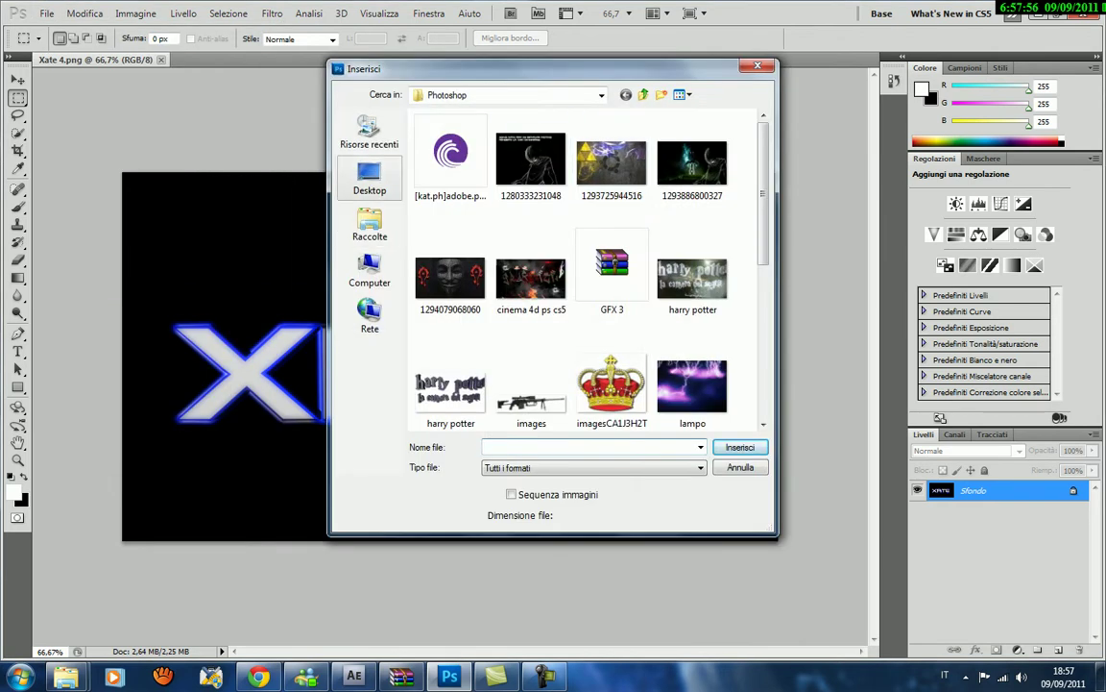
pyautogui.click(369, 178)
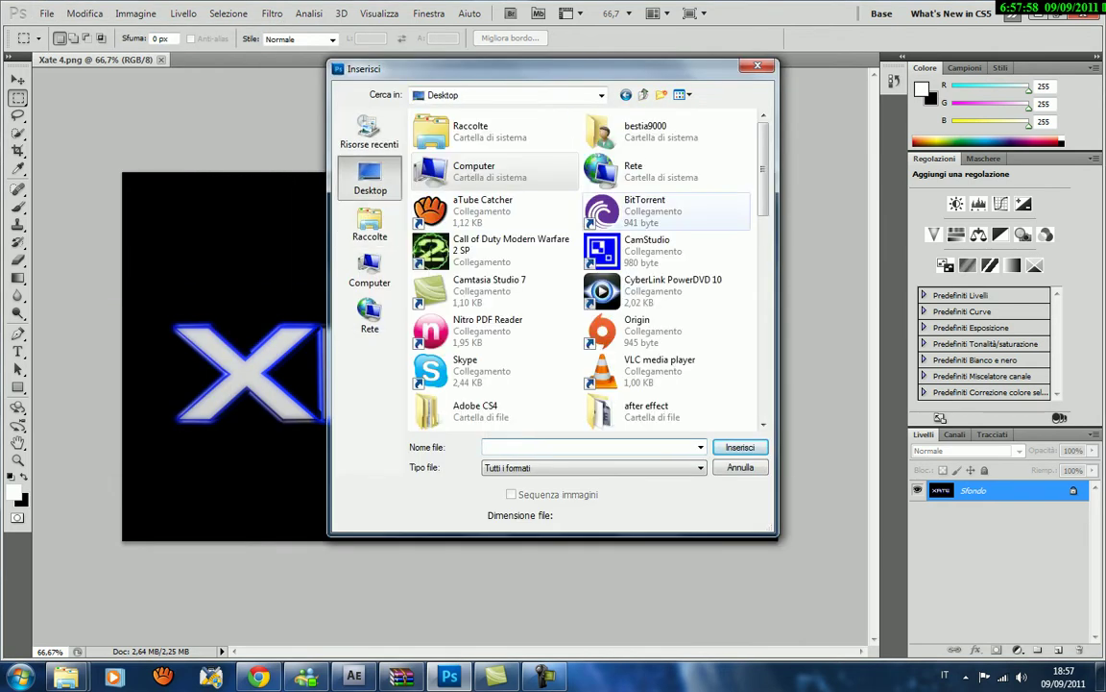
pyautogui.scroll(-3, 577, 268)
pyautogui.scroll(-2, 576, 269)
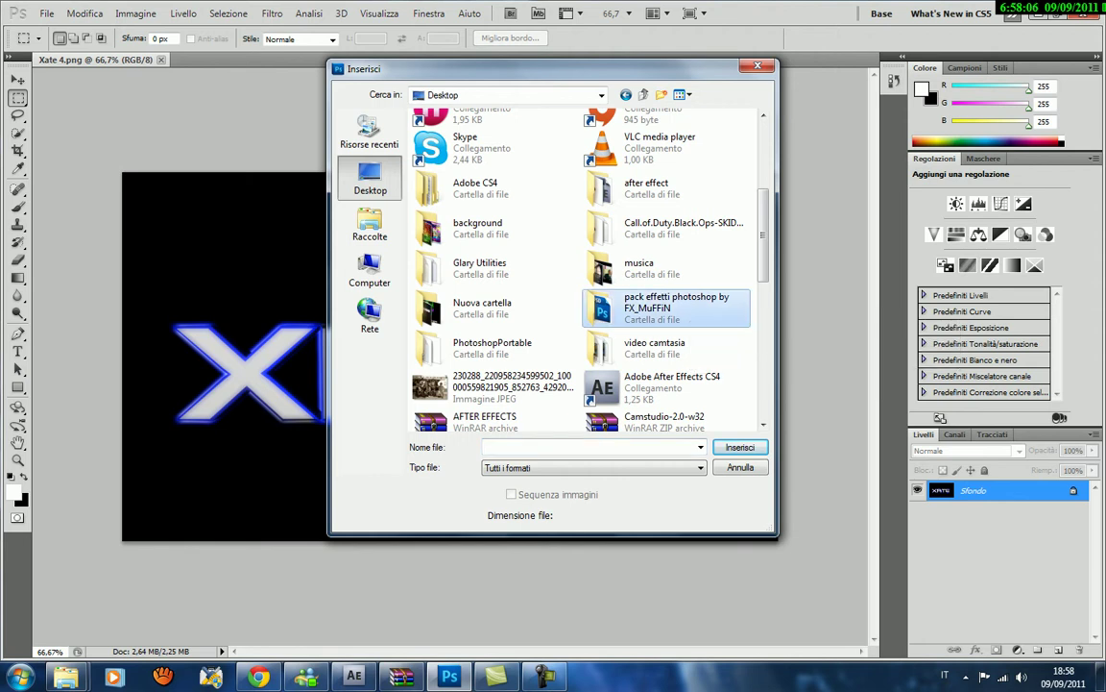
pyautogui.doubleClick(673, 305)
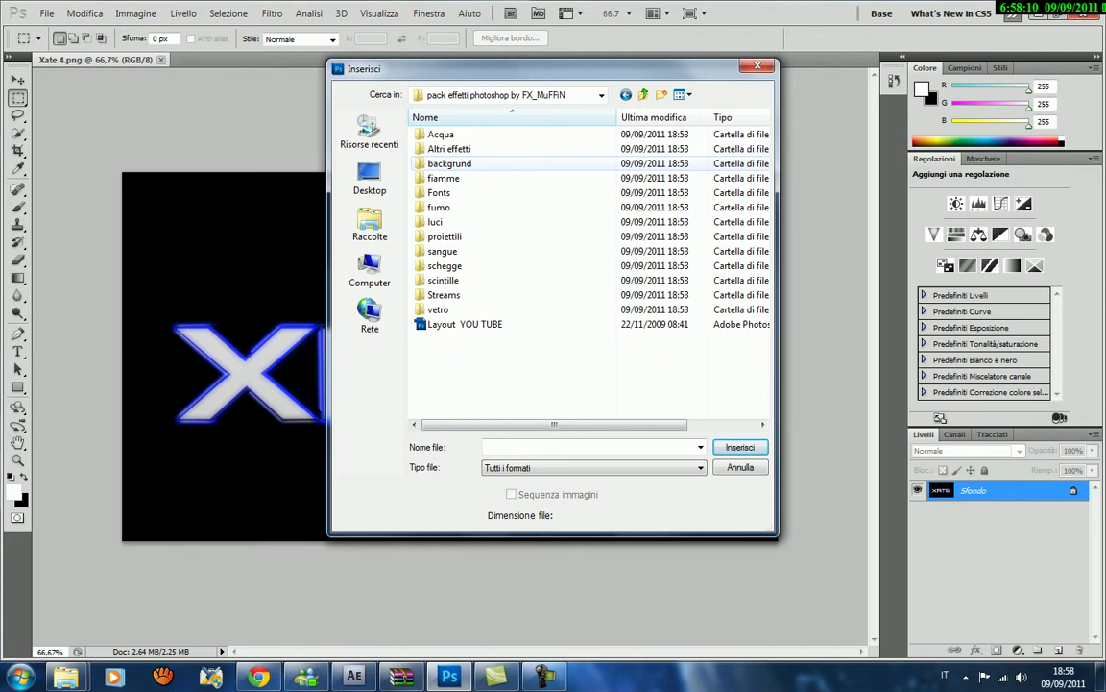
pyautogui.doubleClick(449, 163)
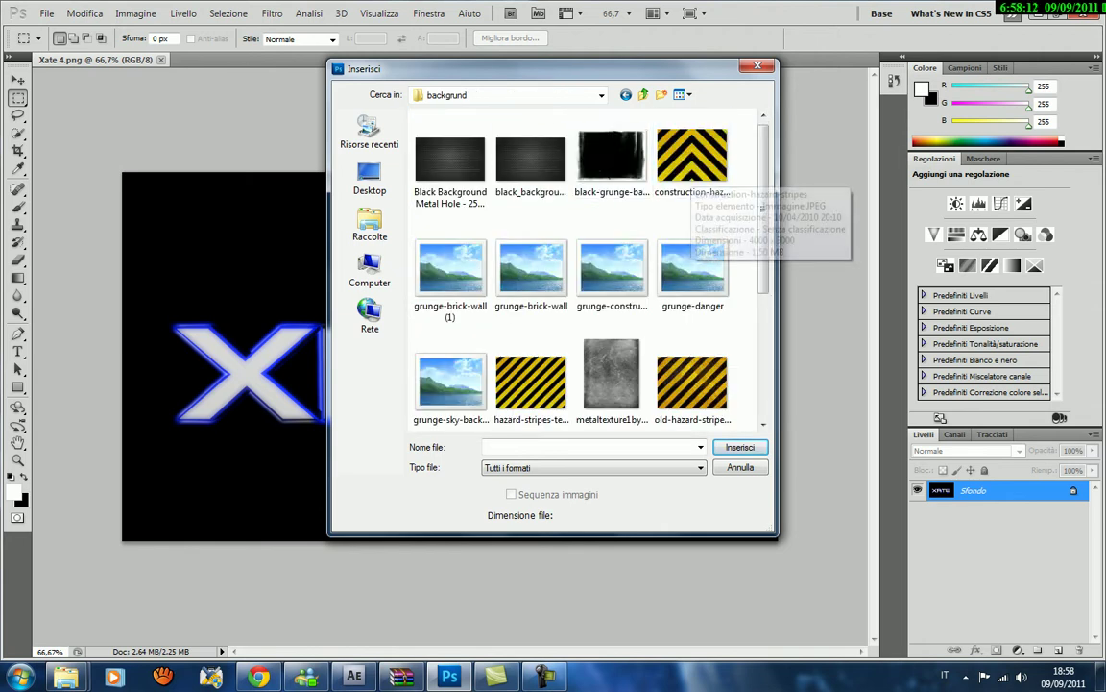
pyautogui.scroll(-5, 586, 269)
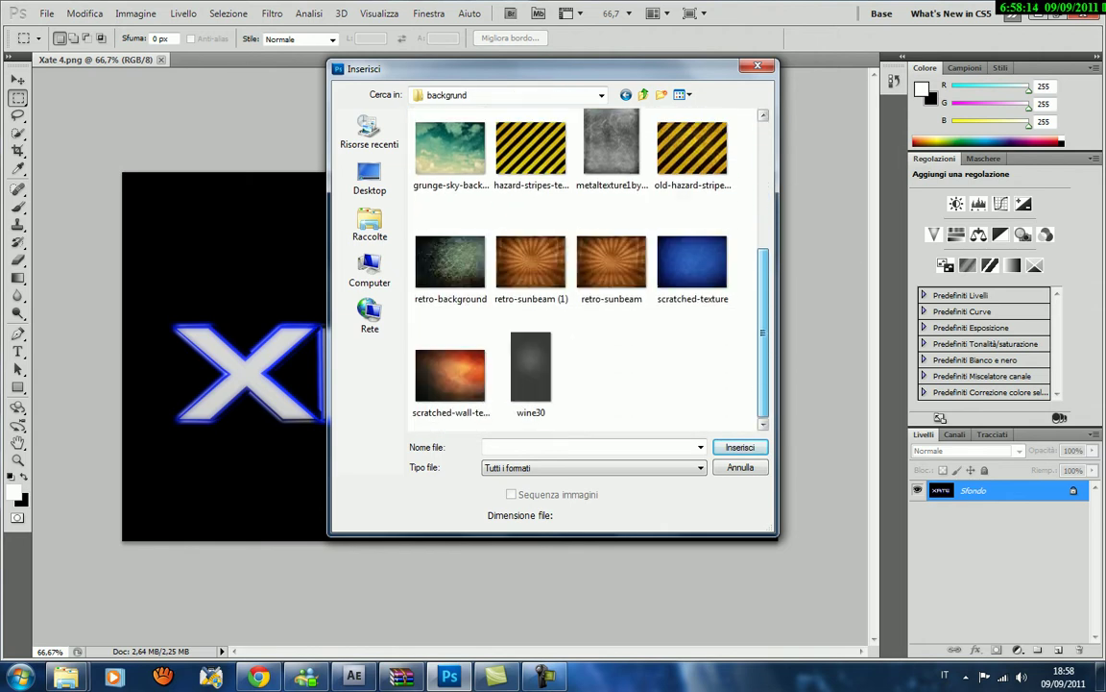
pyautogui.scroll(3, 612, 164)
pyautogui.scroll(2, 612, 163)
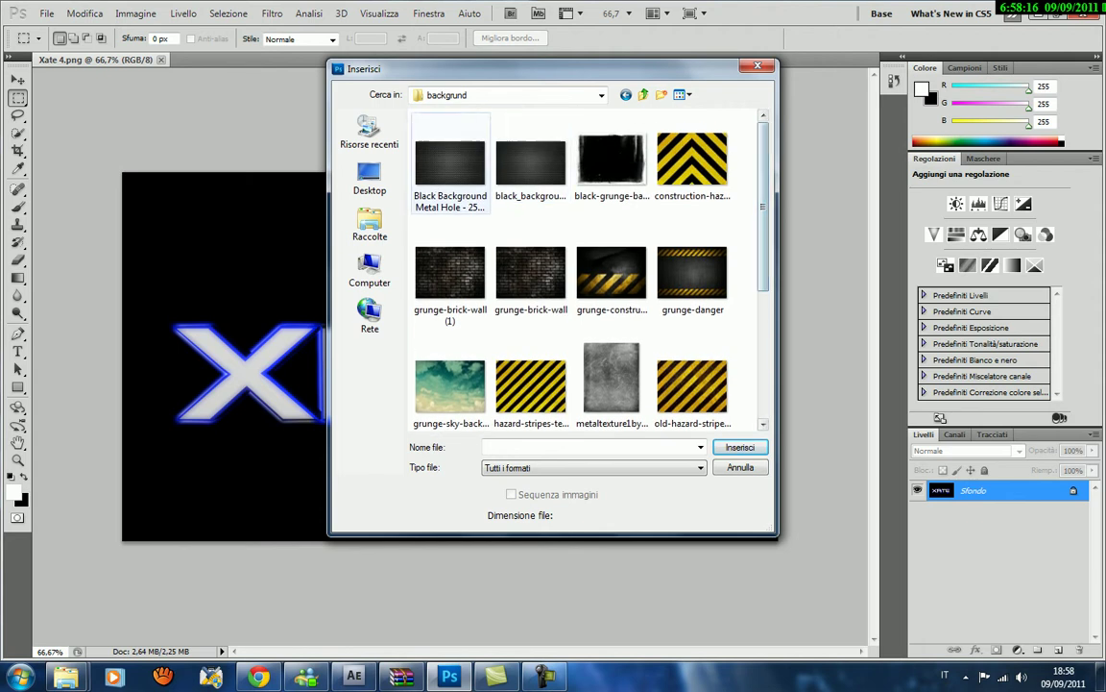
pyautogui.press('BackSpace')
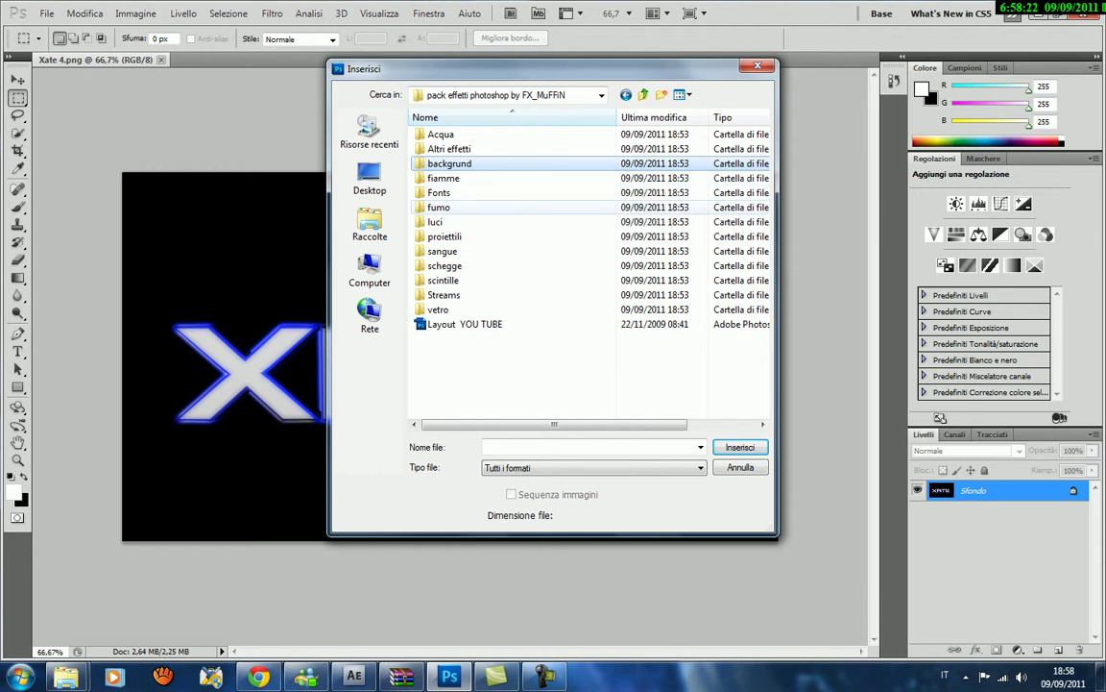
# Open the fumo folder and place the Smoke 3 image.
pyautogui.doubleClick(438, 206)
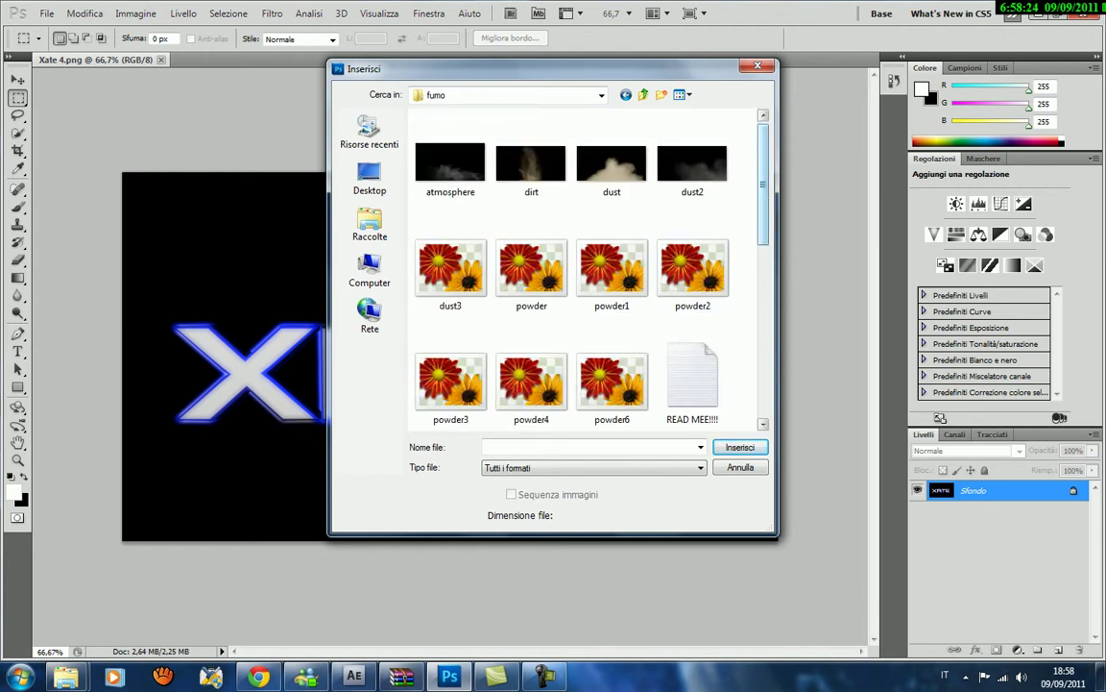
pyautogui.scroll(-2, 586, 269)
pyautogui.scroll(-3, 586, 269)
pyautogui.scroll(-1, 586, 269)
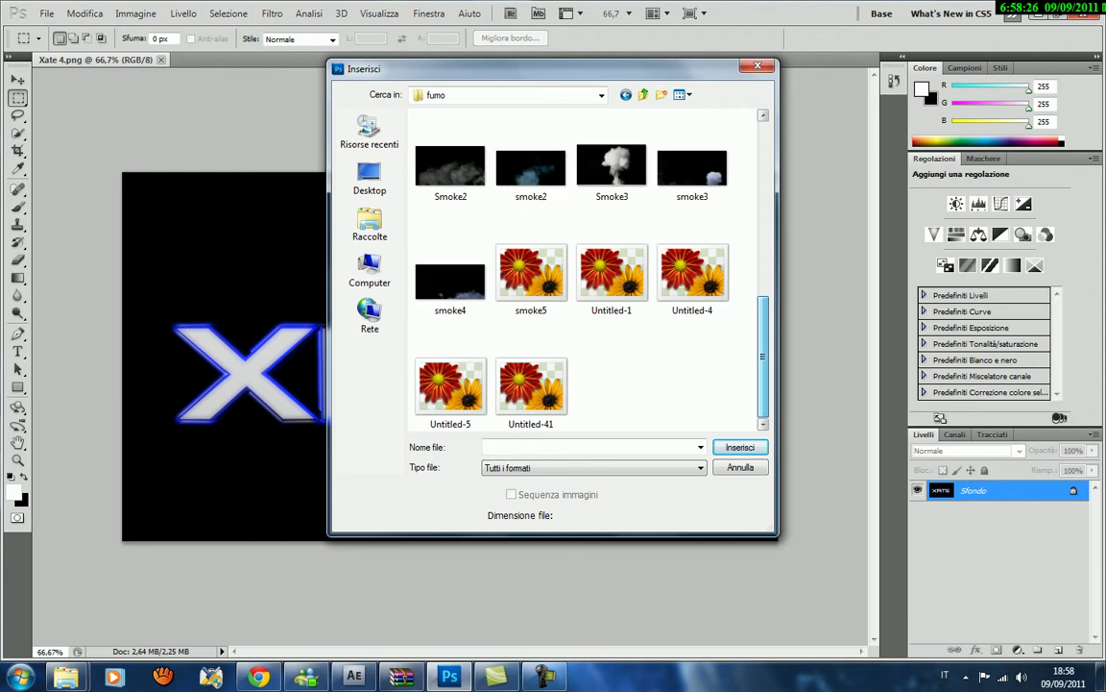
pyautogui.scroll(5, 586, 269)
pyautogui.scroll(1, 586, 269)
pyautogui.scroll(1, 585, 269)
pyautogui.scroll(-2, 585, 269)
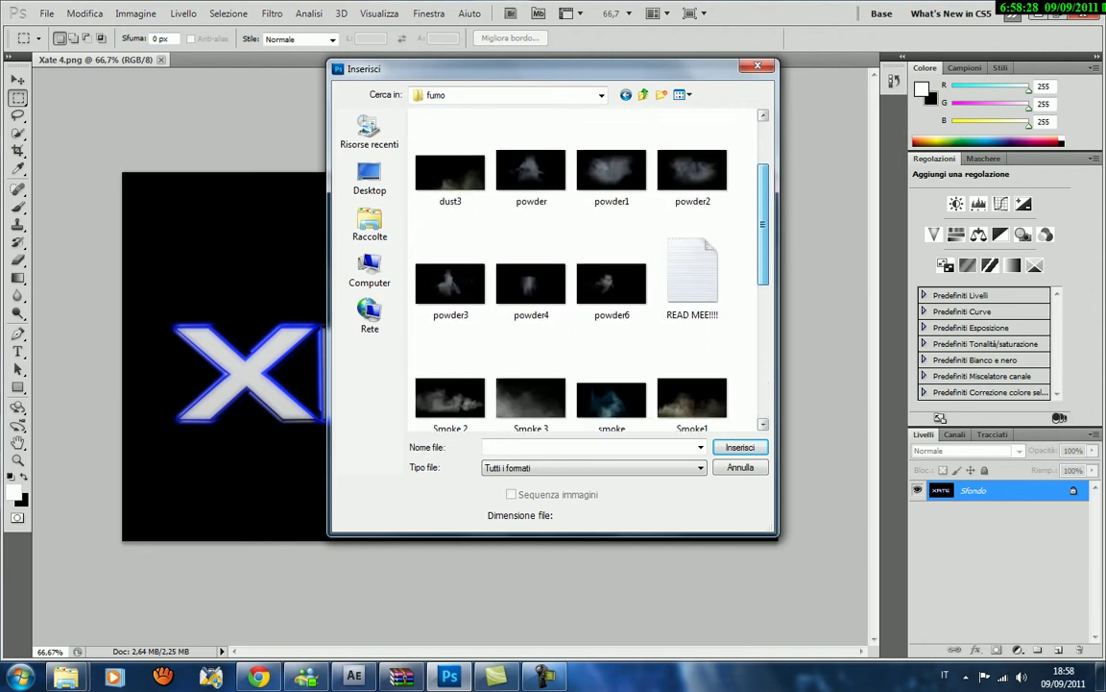
pyautogui.scroll(-1, 586, 269)
pyautogui.doubleClick(531, 322)
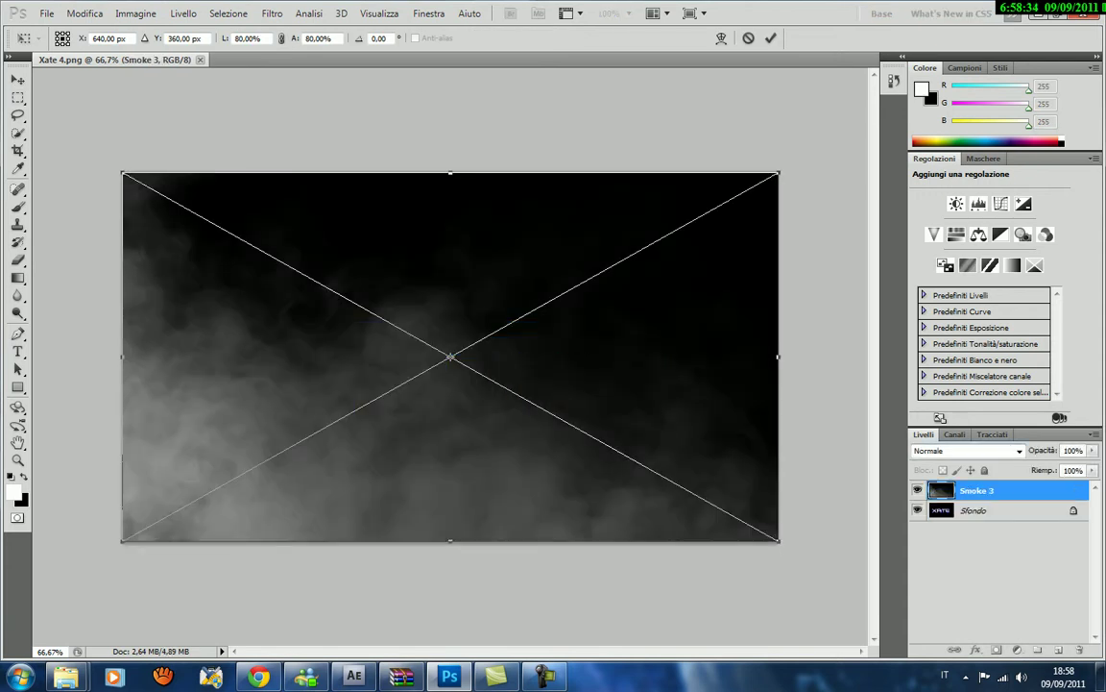
# Give Smoke 3 the Scherma lineare (Aggiungi) blend mode and commit its placement.
pyautogui.click(1018, 450)
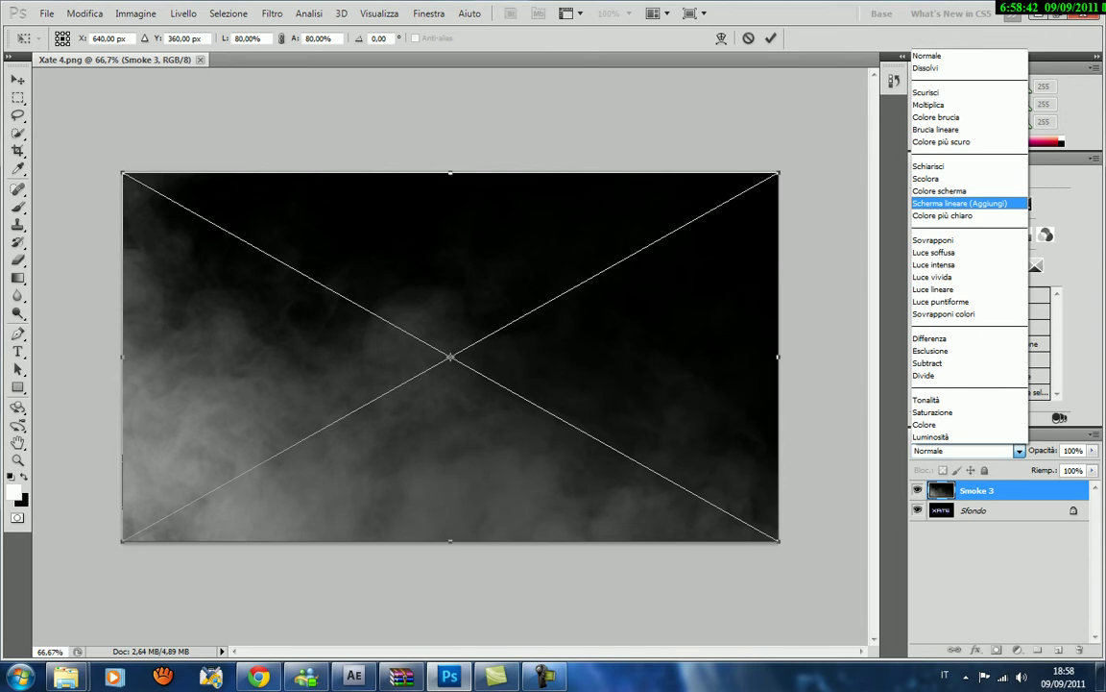
pyautogui.click(961, 202)
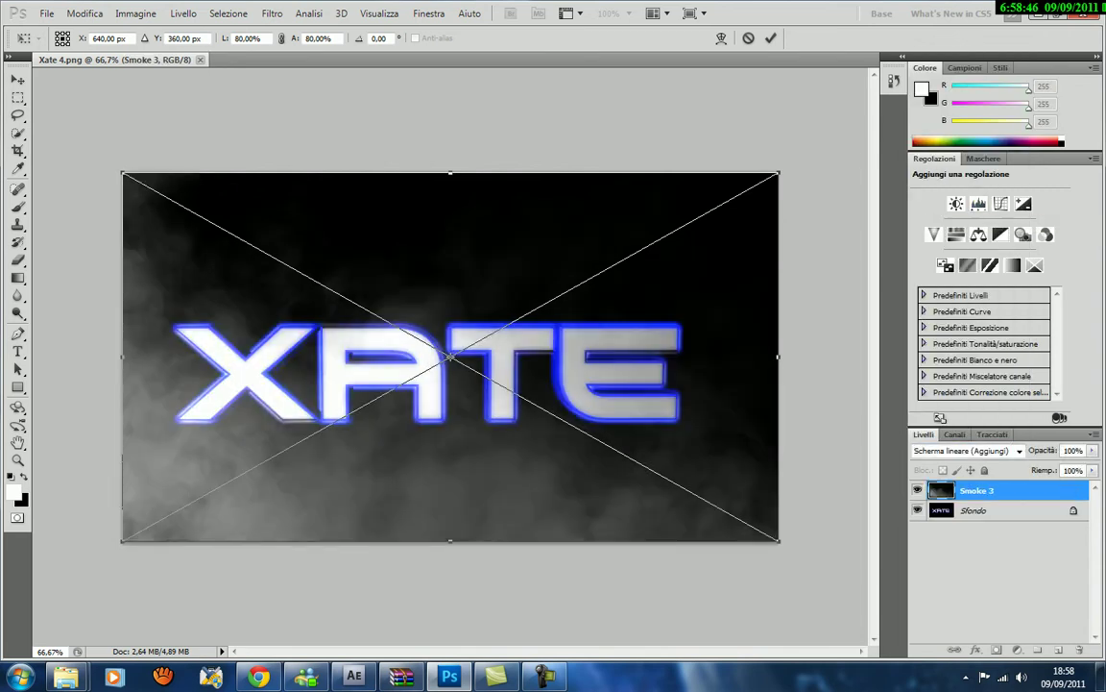
pyautogui.click(17, 79)
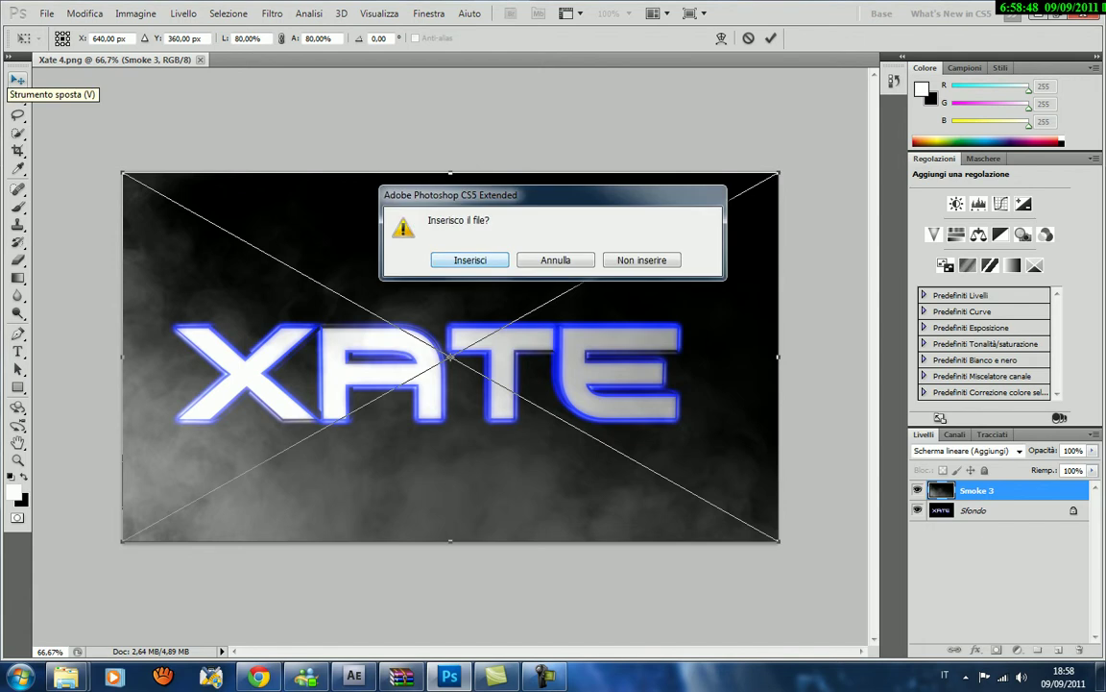
pyautogui.press('Return')
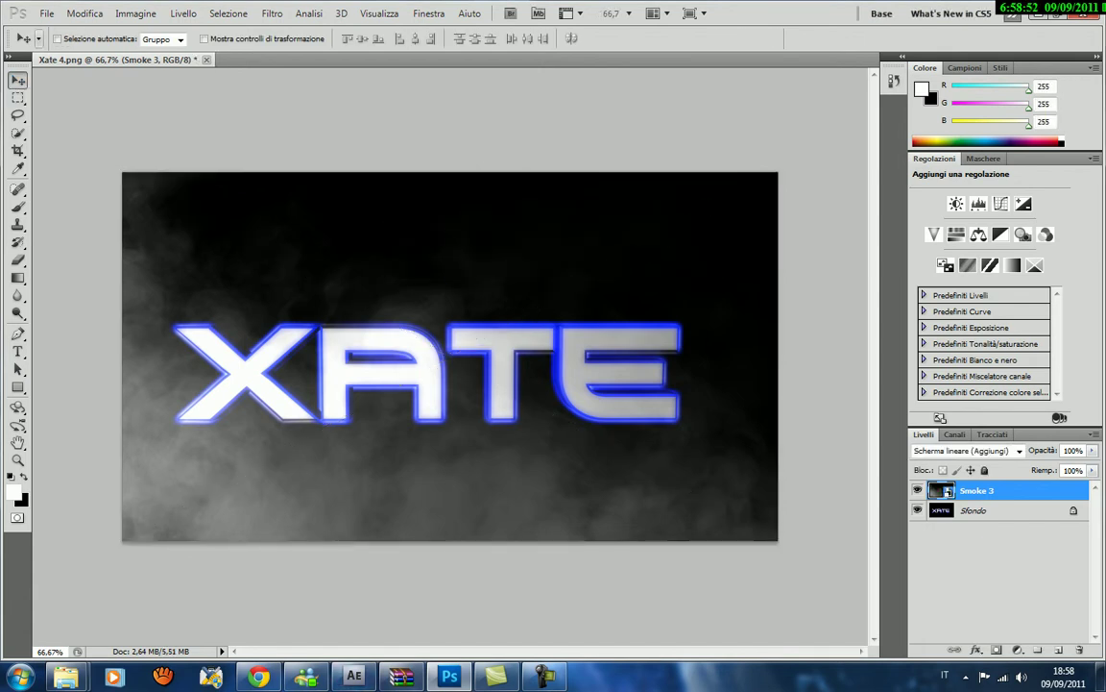
pyautogui.click(46, 13)
# Place powder1, move it up and right, and blend it with Scherma lineare (Aggiungi).
pyautogui.click(58, 282)
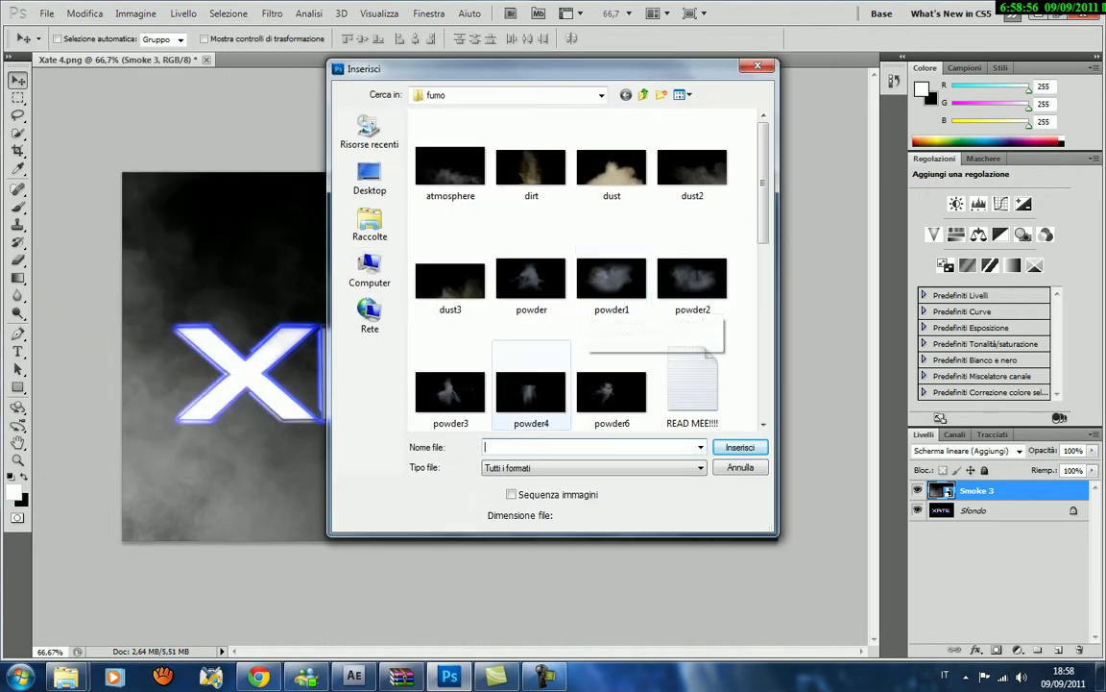
pyautogui.click(611, 278)
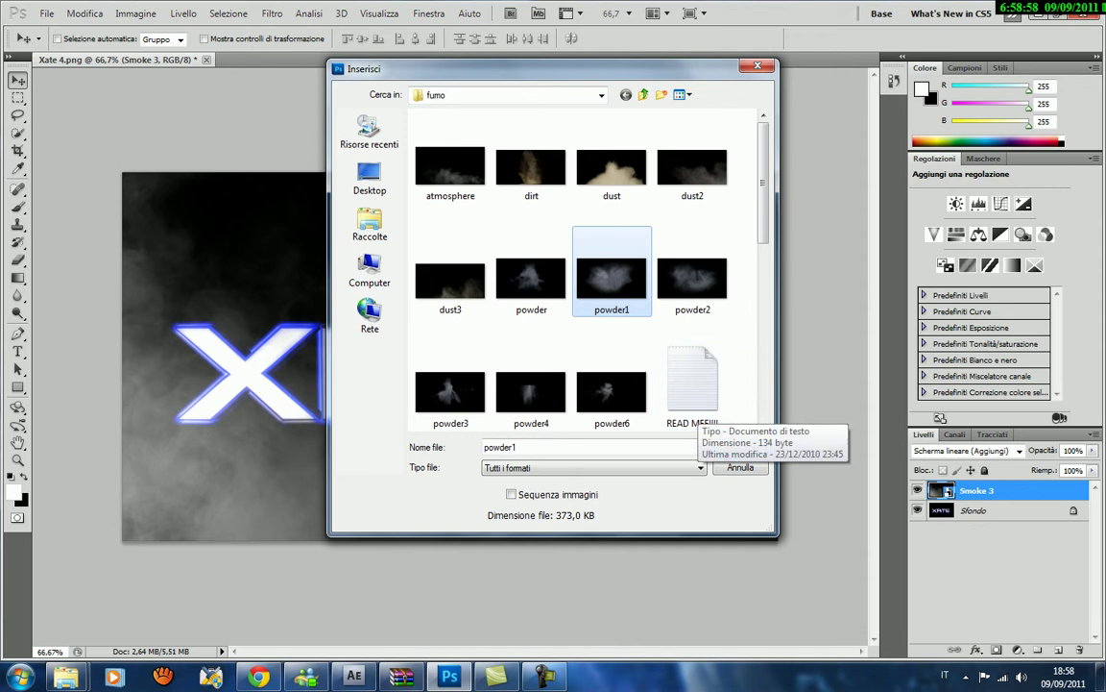
pyautogui.click(739, 447)
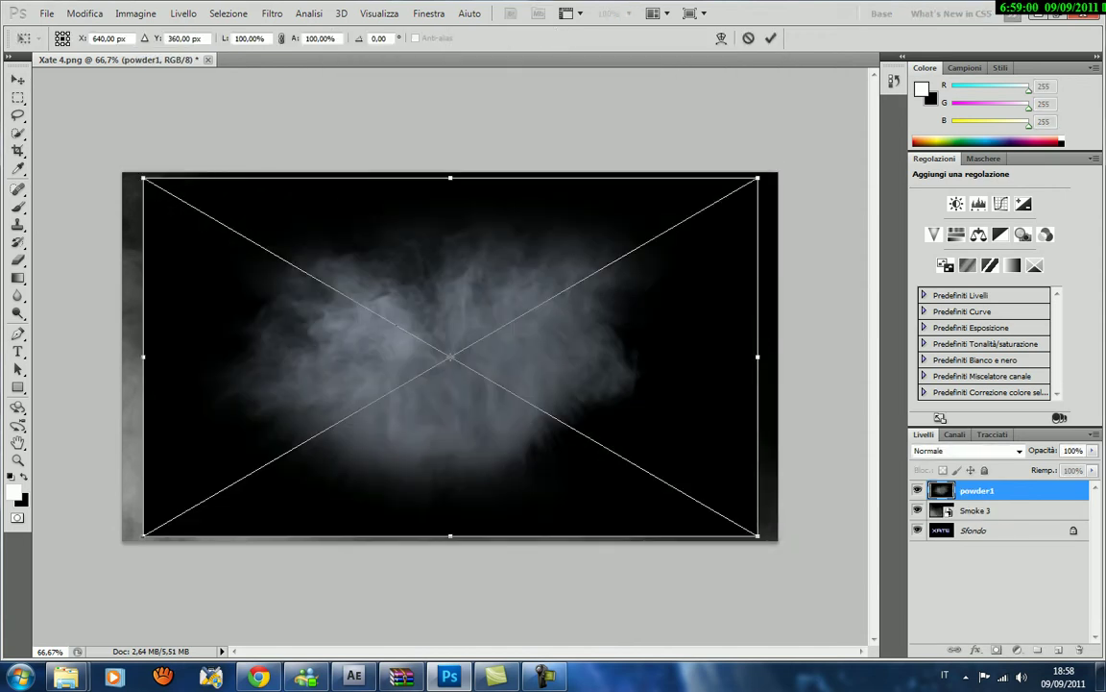
pyautogui.moveTo(450, 356)
pyautogui.mouseDown()
pyautogui.moveTo(630, 293)
pyautogui.moveTo(618, 302)
pyautogui.mouseUp()
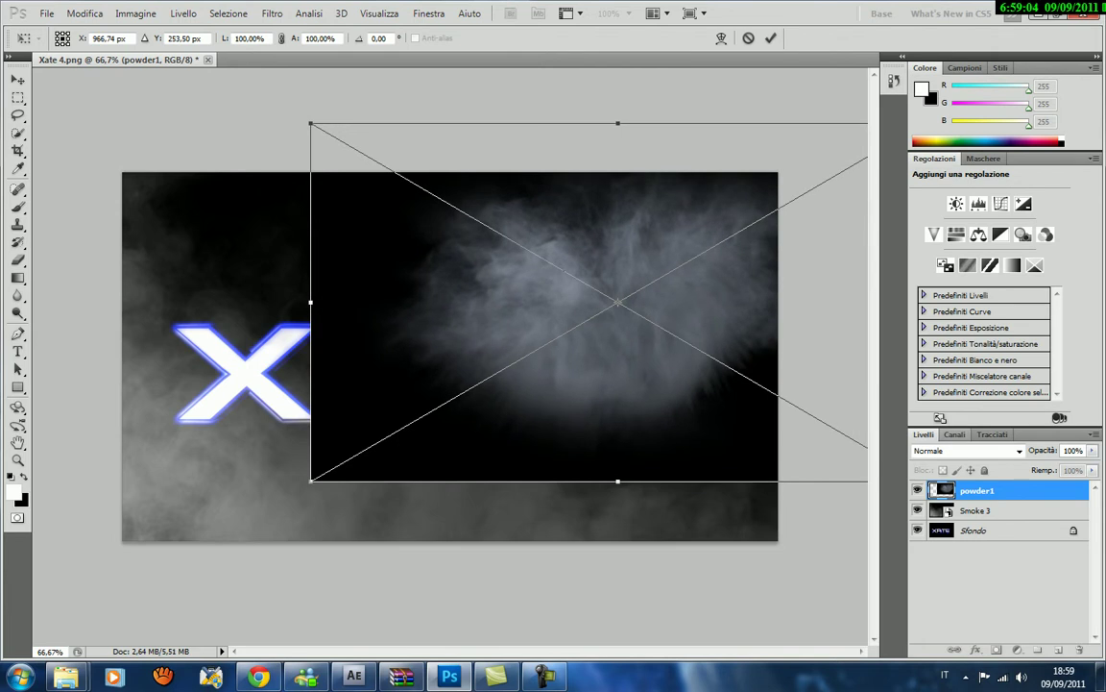
pyautogui.click(1019, 451)
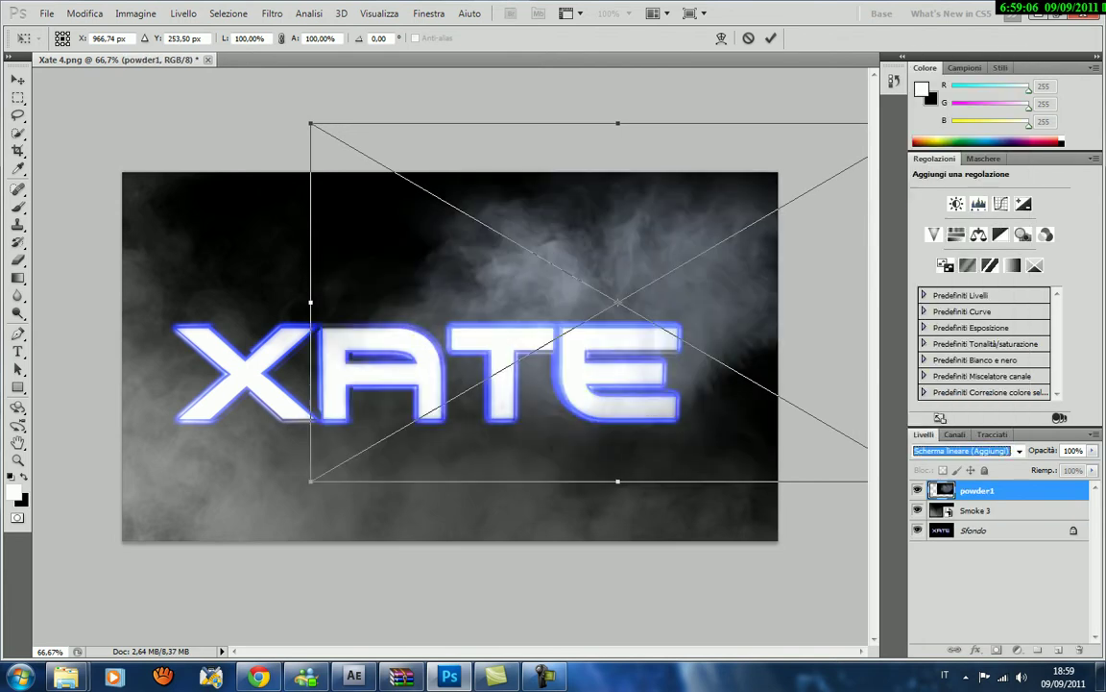
pyautogui.moveTo(617, 301); pyautogui.dragTo(633, 292)
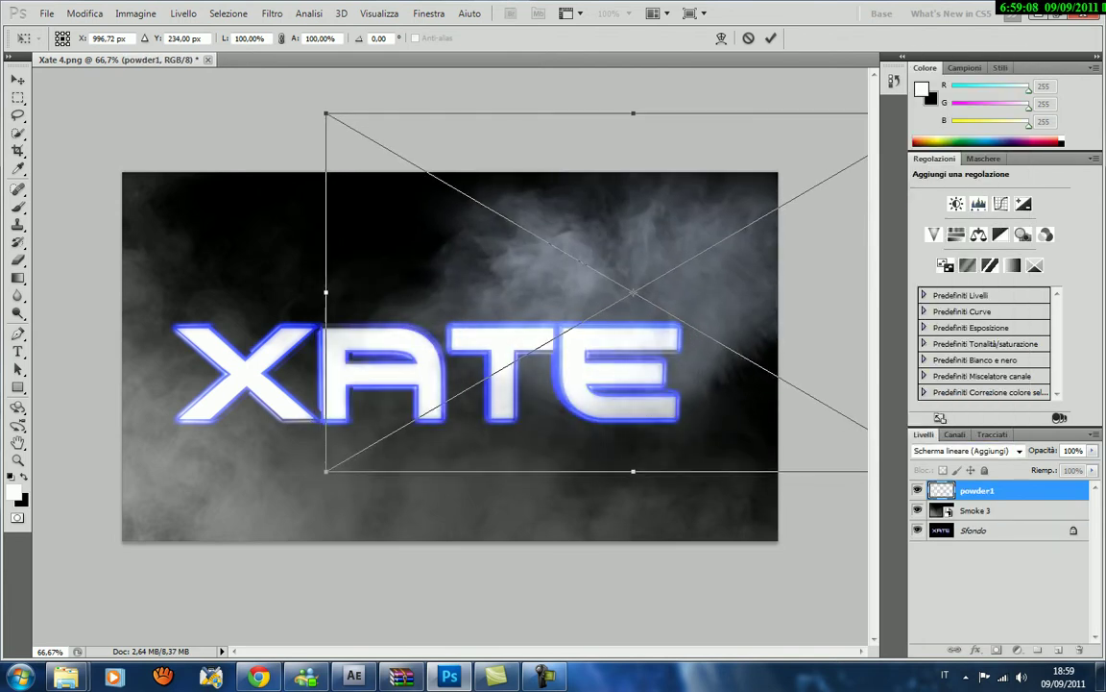
# Tilt the powder1 cloud slightly and commit the placement.
pyautogui.click(17, 79)
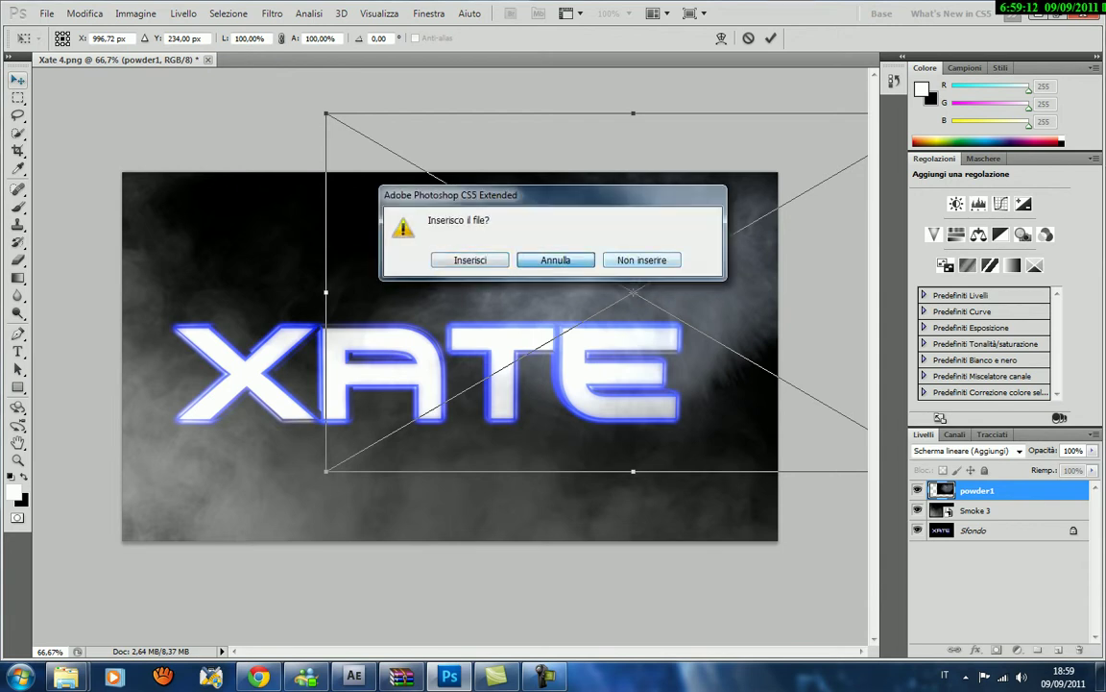
pyautogui.click(555, 259)
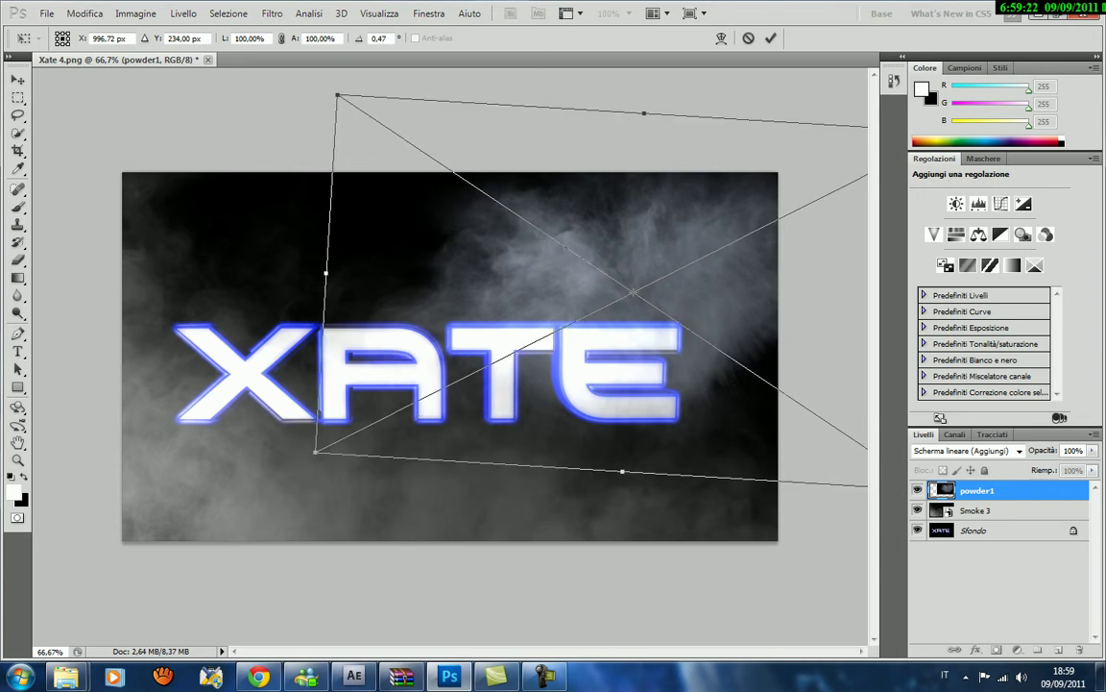
pyautogui.moveTo(327, 113); pyautogui.dragTo(324, 117)
pyautogui.moveTo(327, 471); pyautogui.dragTo(329, 475)
pyautogui.moveTo(319, 112); pyautogui.dragTo(323, 107)
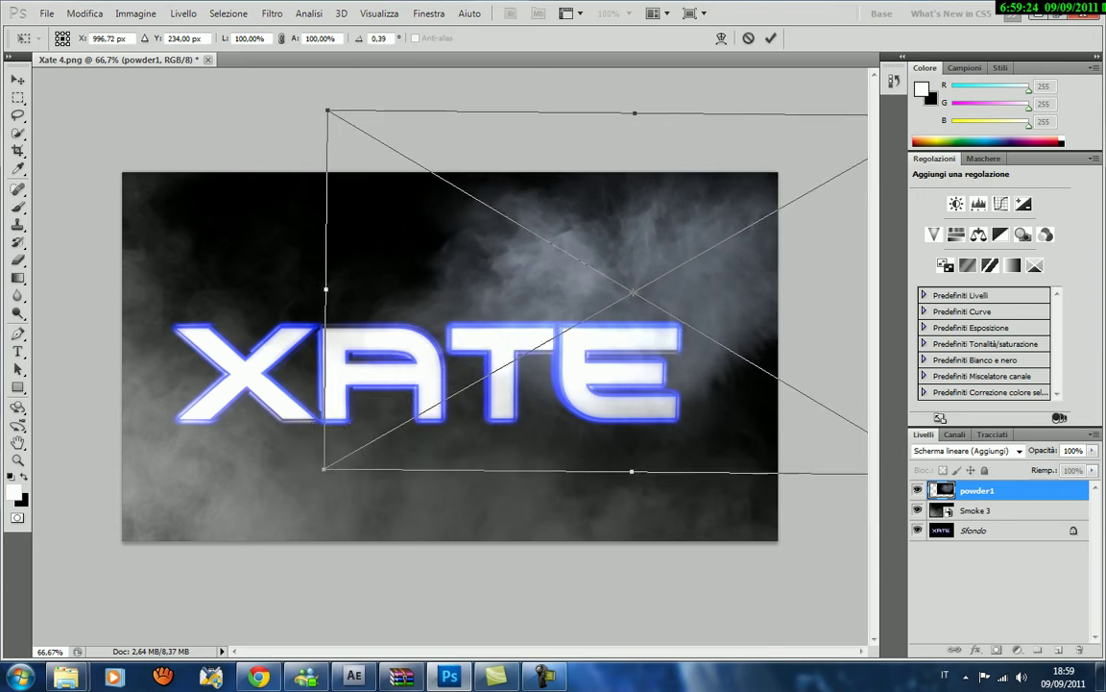
pyautogui.click(17, 79)
pyautogui.press('Return')
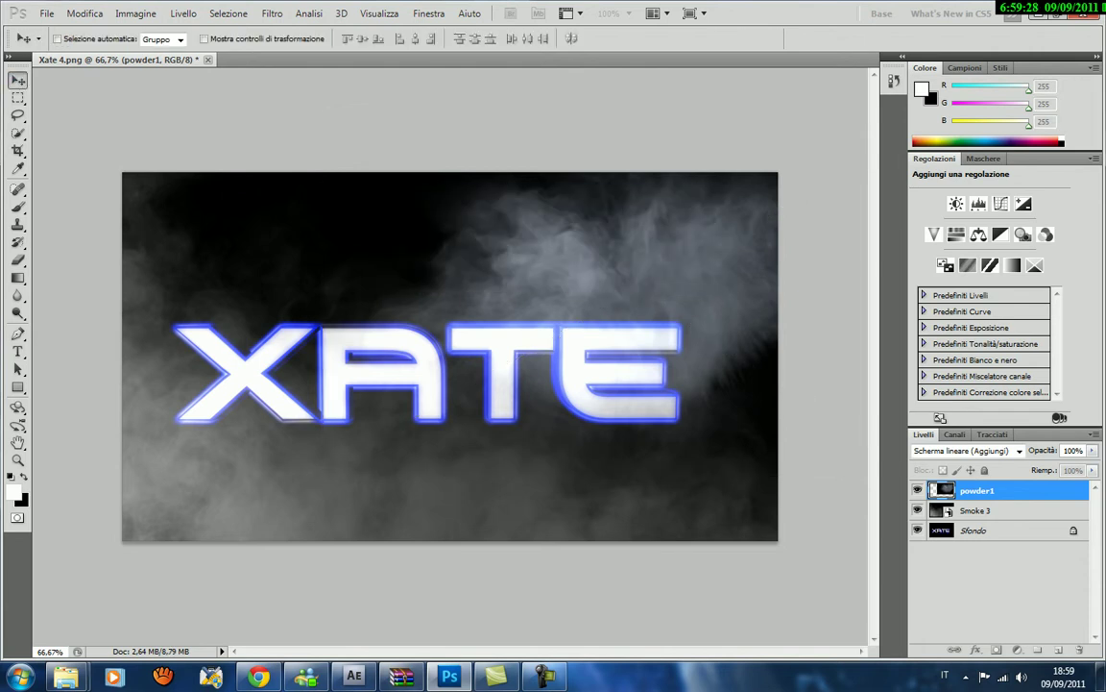
# Place the spark 4 image from the effects pack's scintille folder.
pyautogui.click(46, 13)
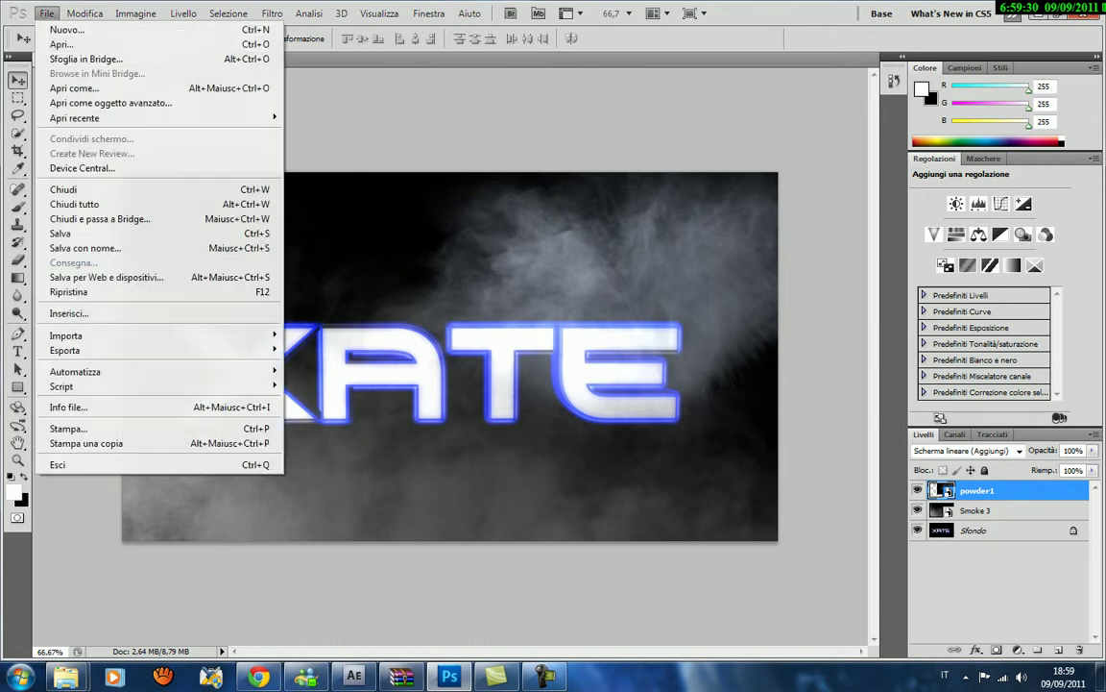
pyautogui.click(76, 283)
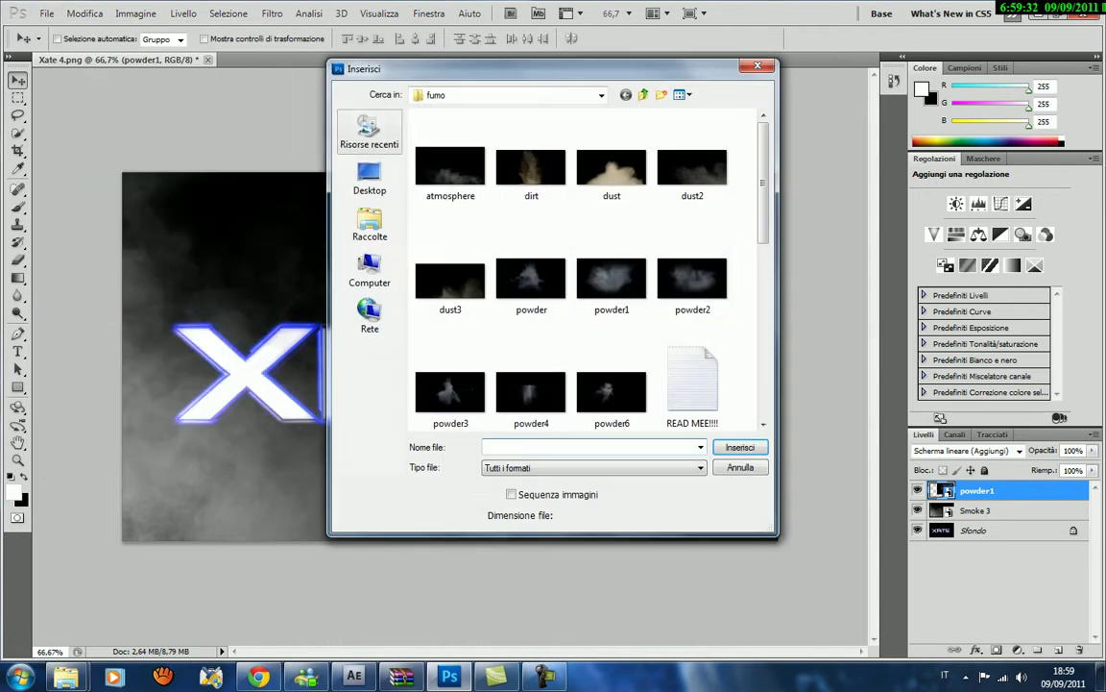
pyautogui.click(370, 178)
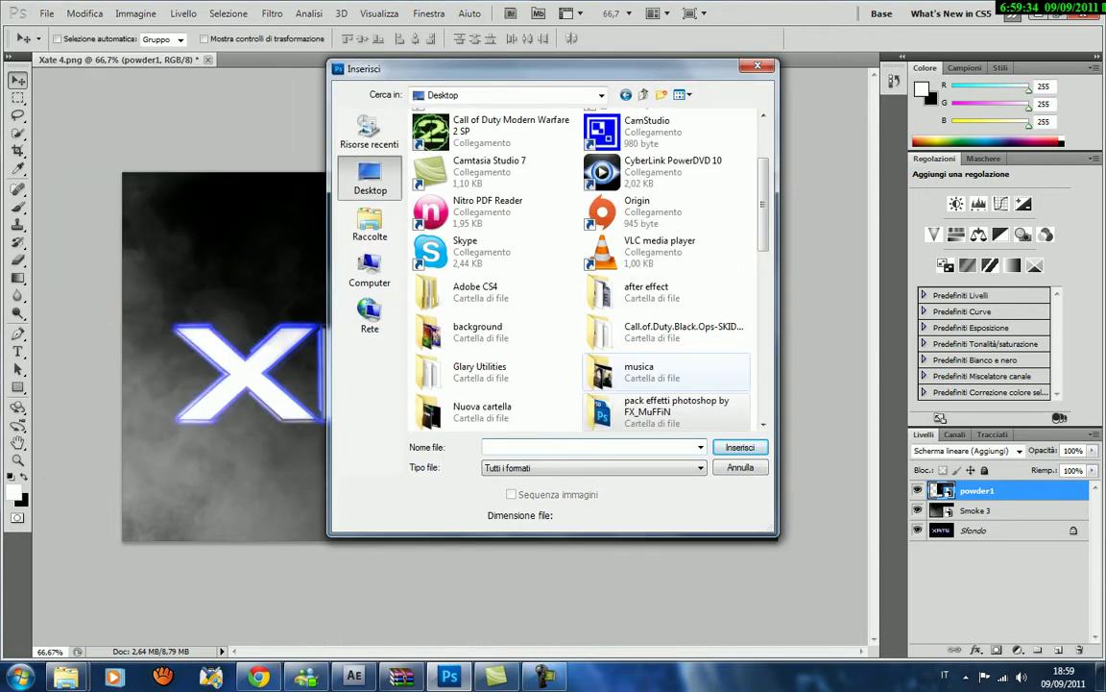
pyautogui.doubleClick(654, 413)
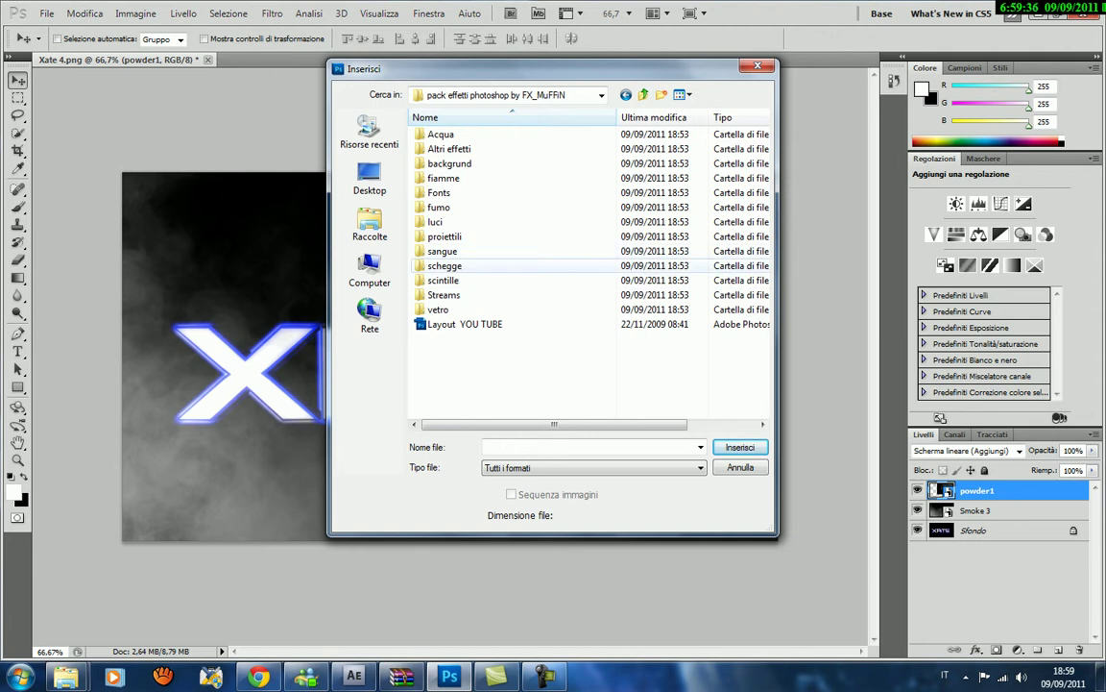
pyautogui.doubleClick(443, 279)
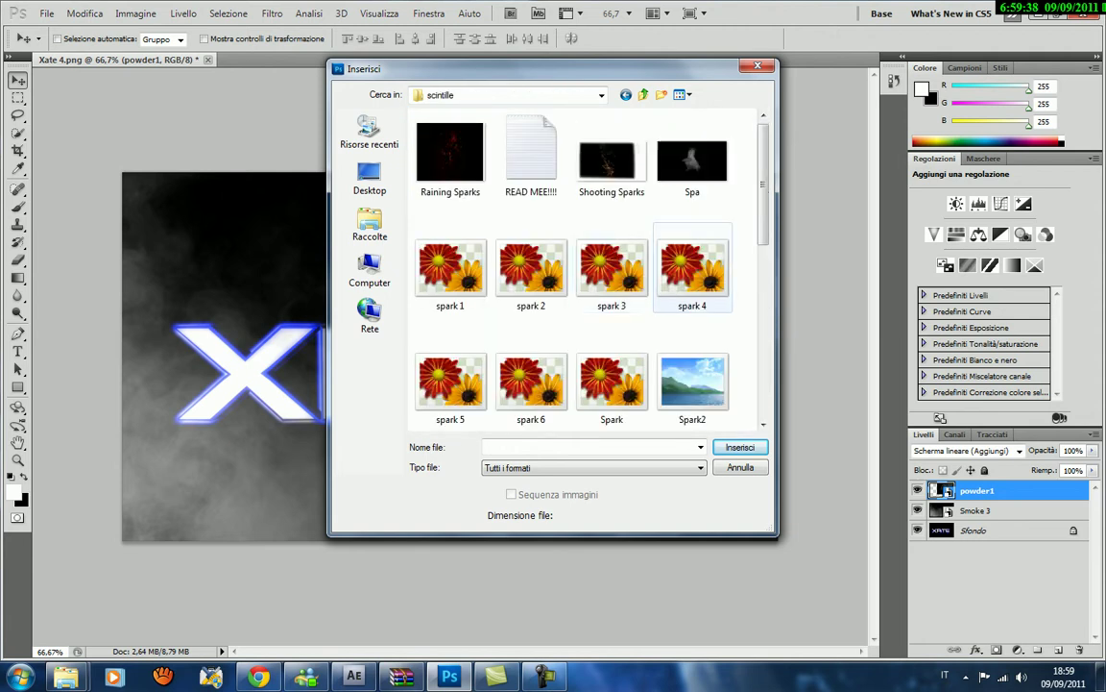
pyautogui.click(692, 278)
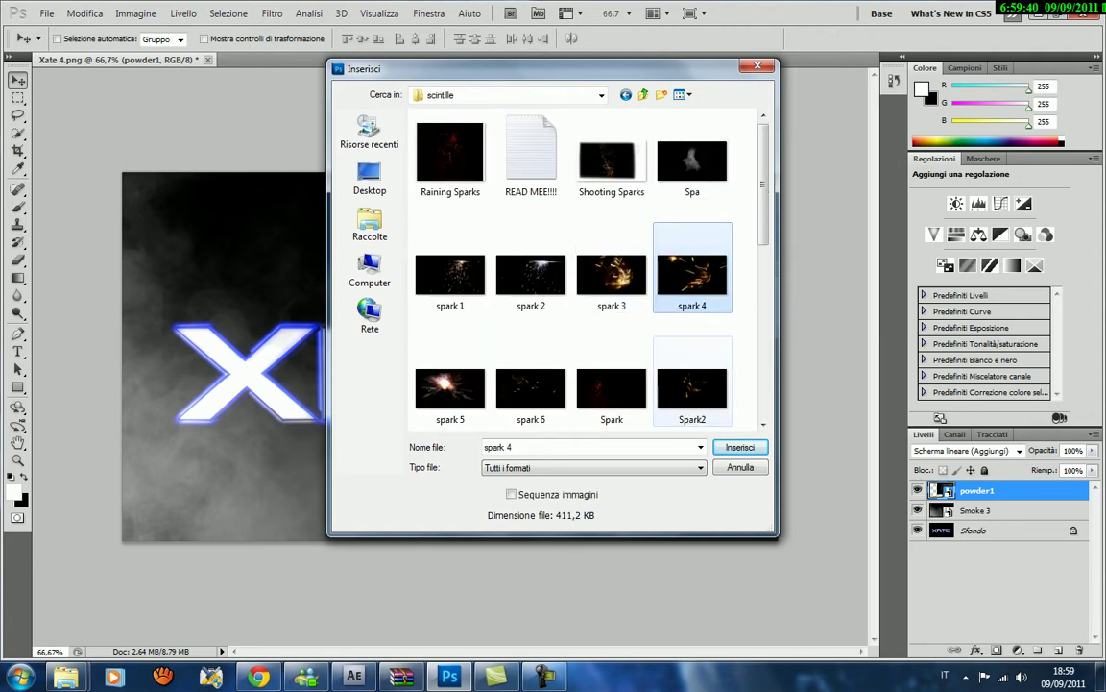
pyautogui.click(740, 447)
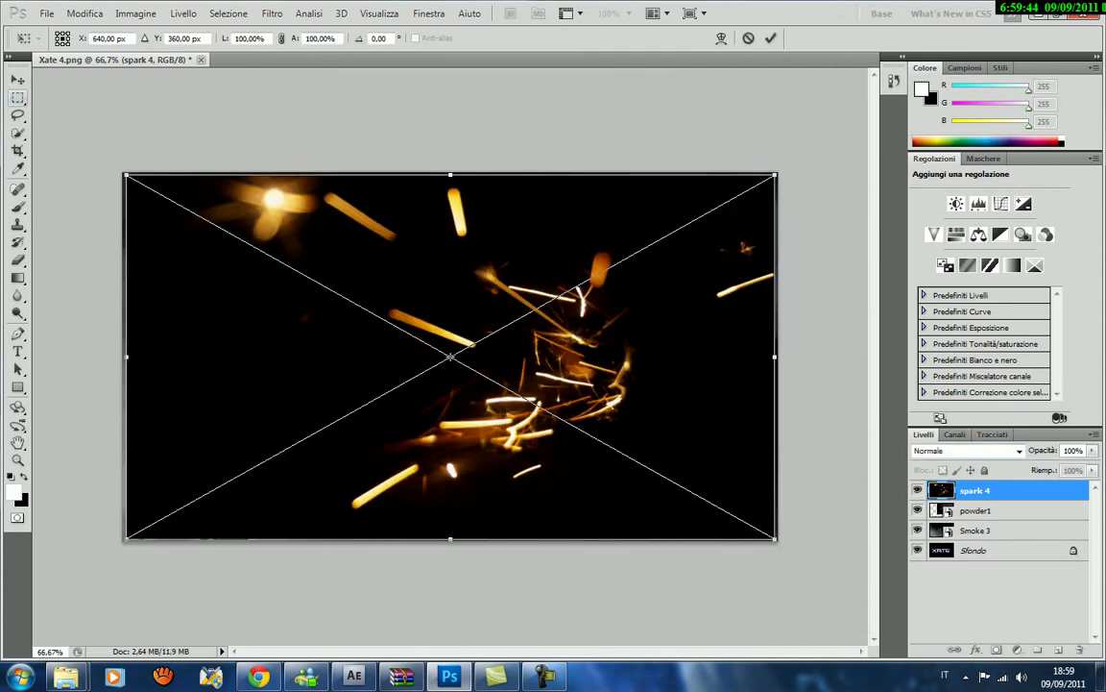
# Try Colore scherma, Luce lineare, Colore più scuro and Moltiplica blending on spark 4.
pyautogui.click(965, 451)
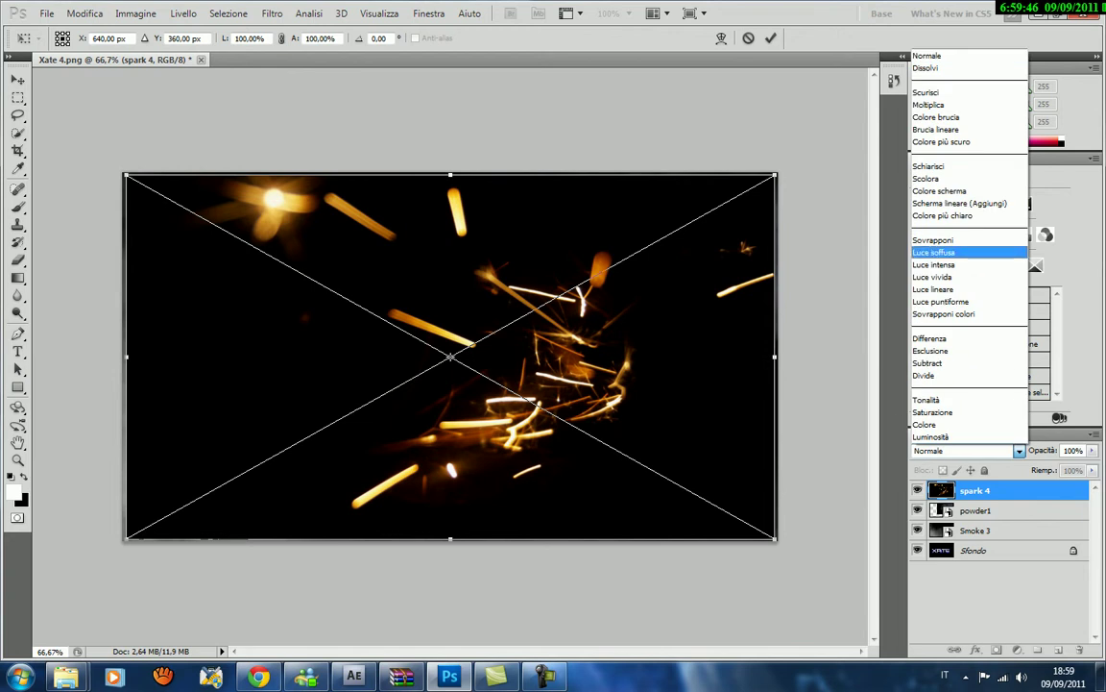
pyautogui.click(951, 198)
pyautogui.click(965, 451)
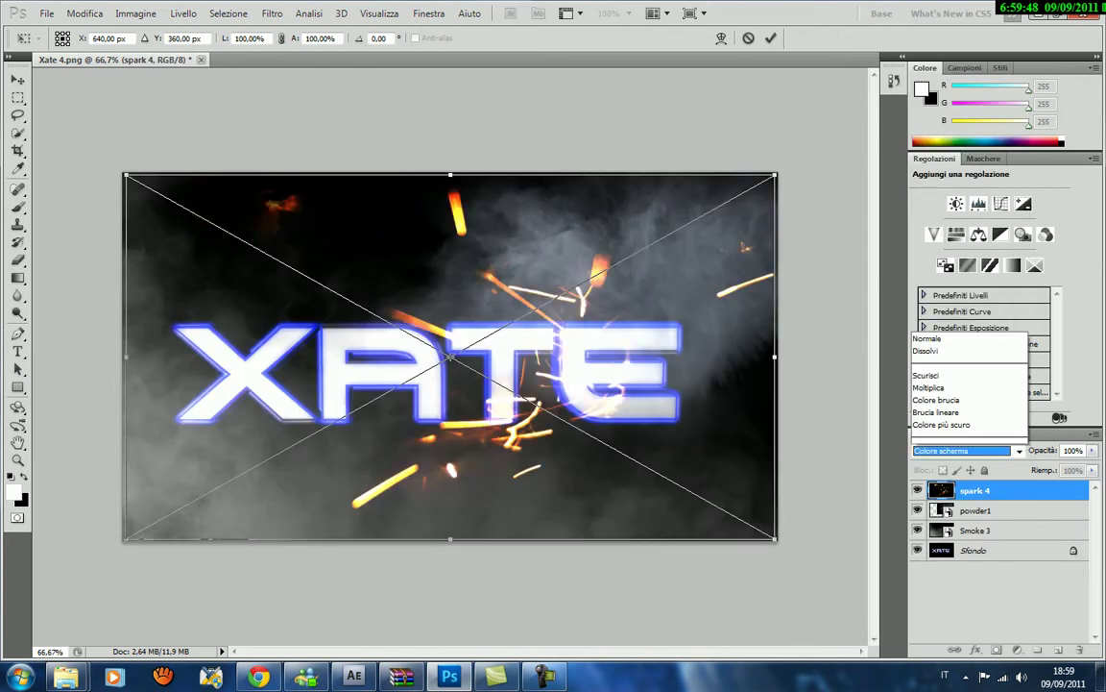
pyautogui.click(933, 289)
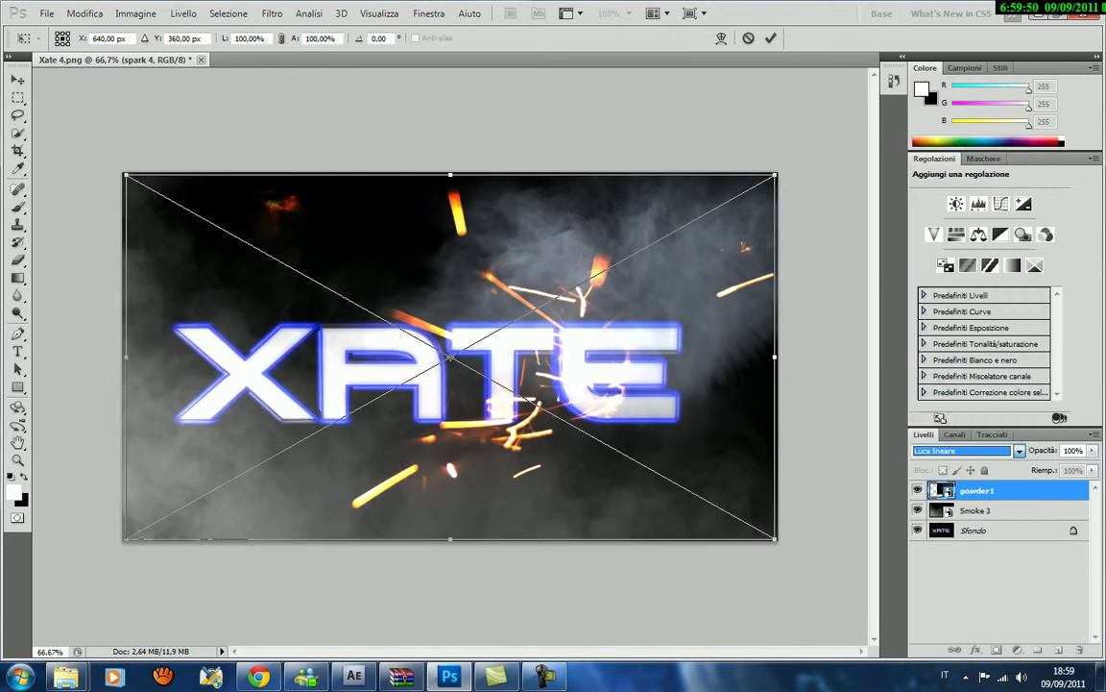
pyautogui.click(965, 450)
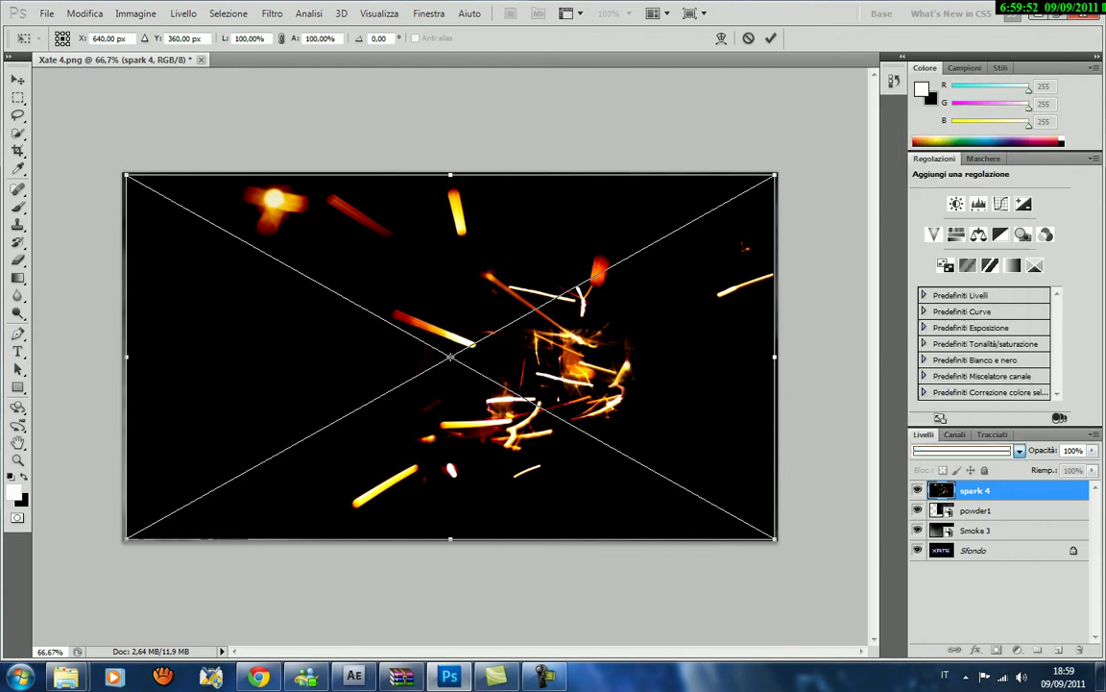
pyautogui.click(965, 451)
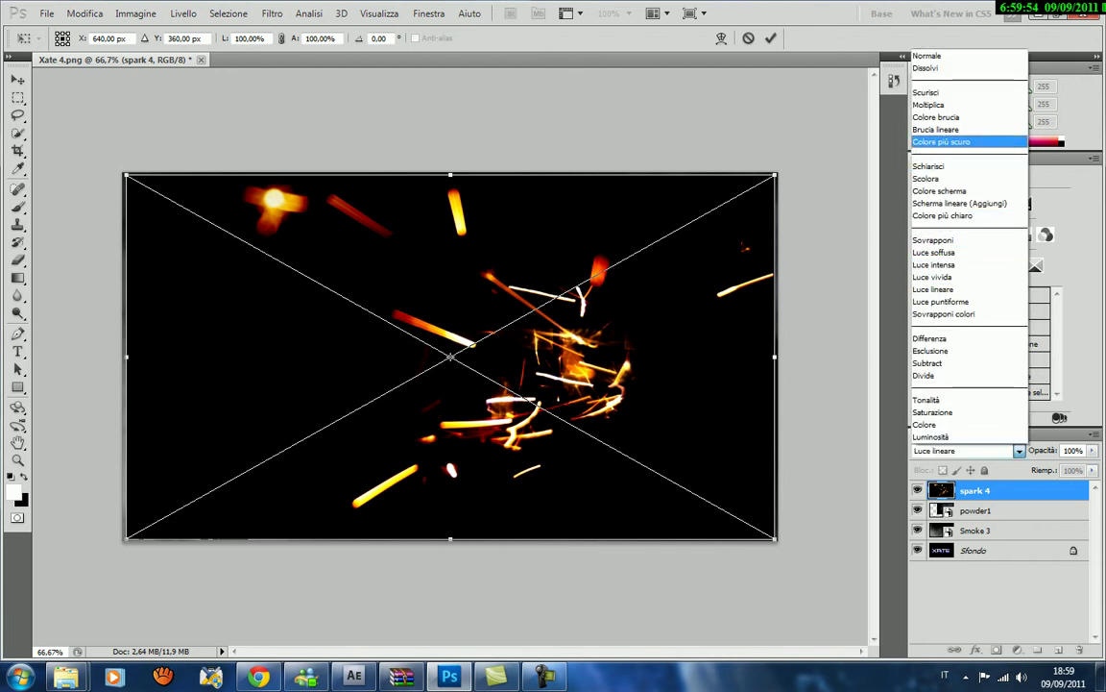
pyautogui.click(942, 142)
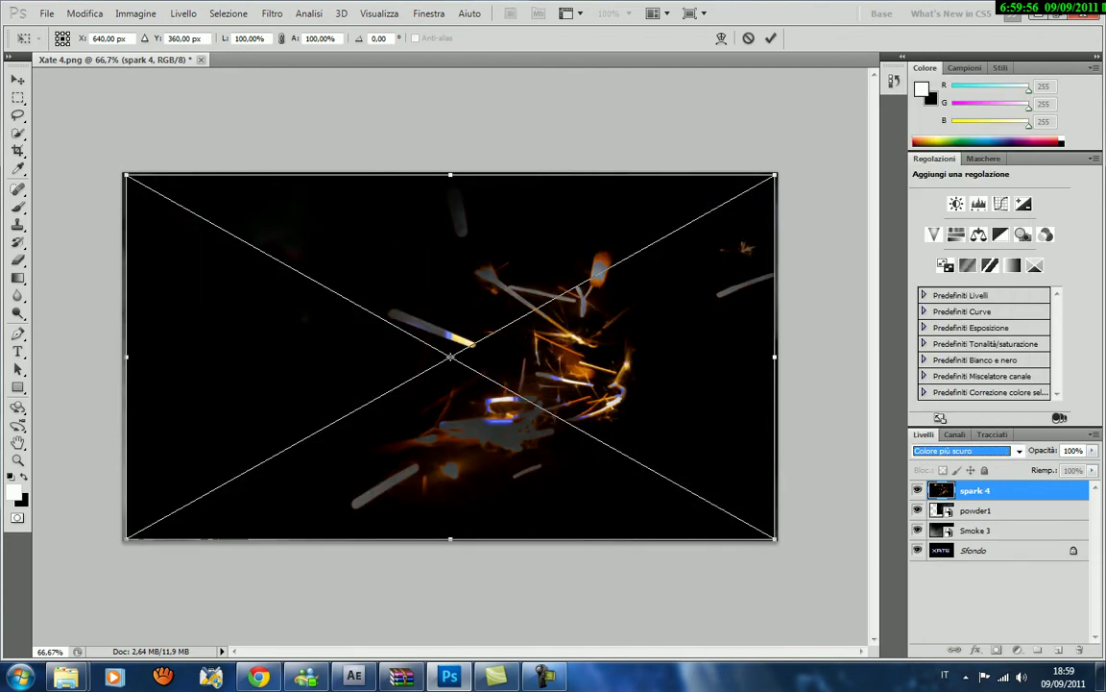
pyautogui.click(965, 450)
pyautogui.click(874, 94)
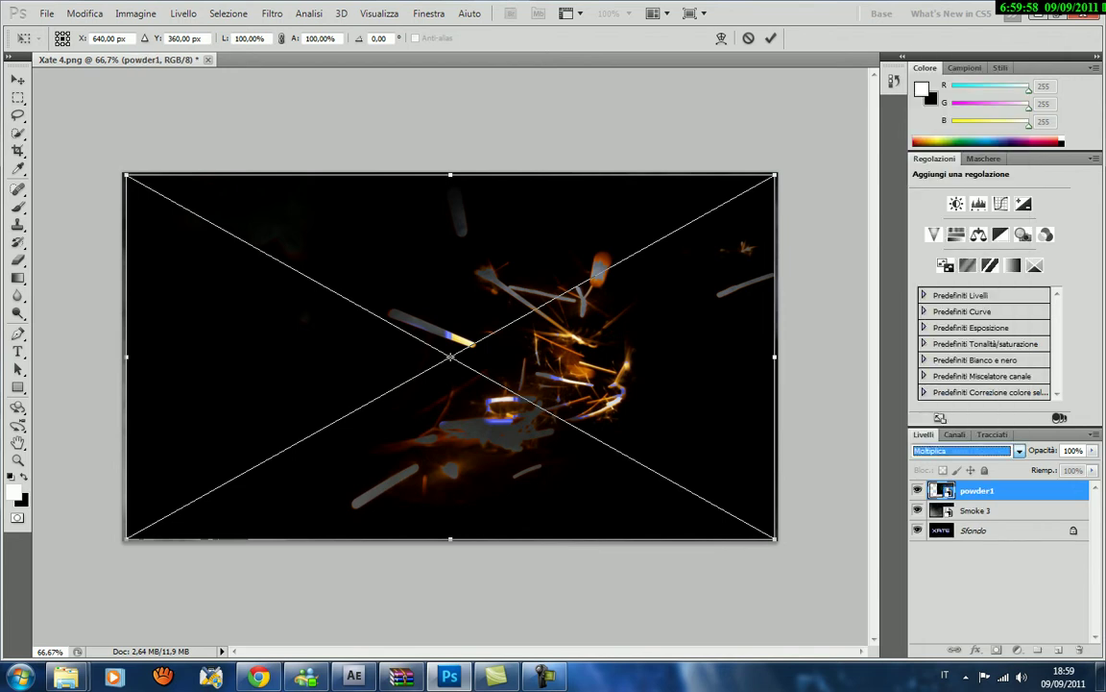
# Switch spark 4 to Schermo lineare (Aggiungi), then discard it with Non inserire.
pyautogui.click(966, 450)
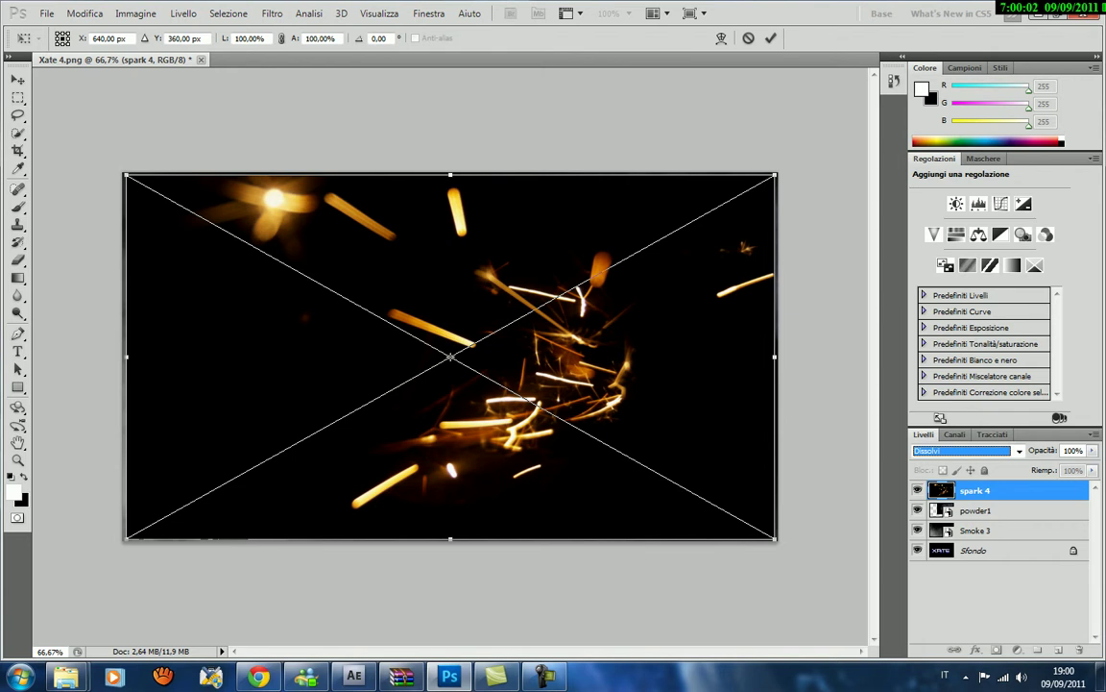
pyautogui.click(965, 450)
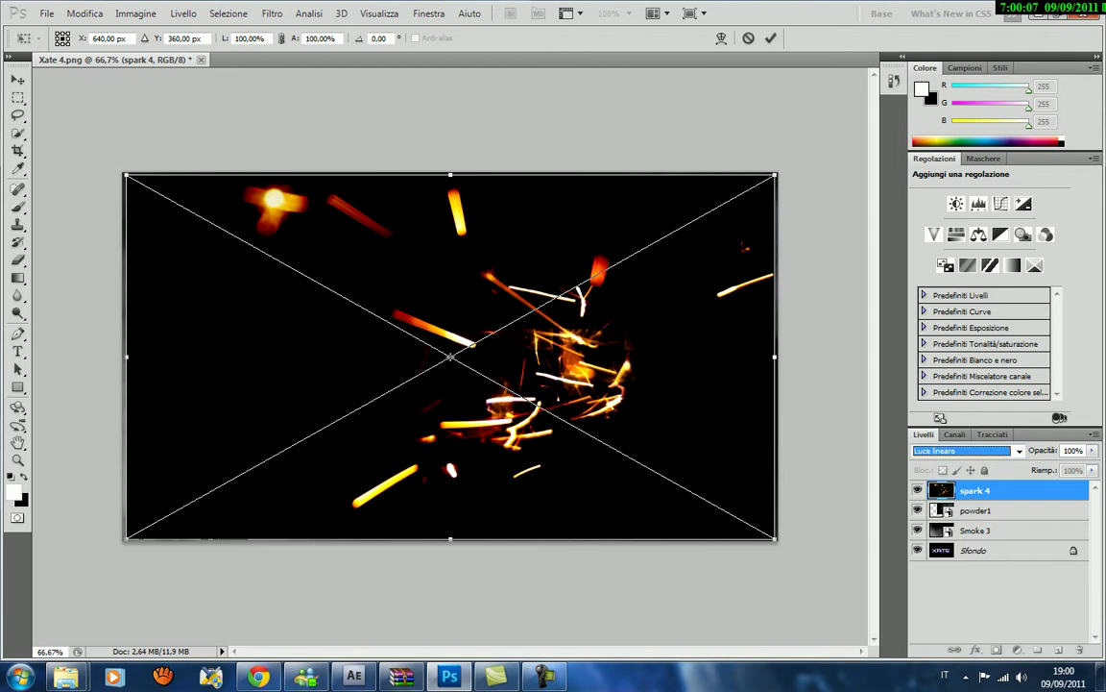
pyautogui.click(965, 450)
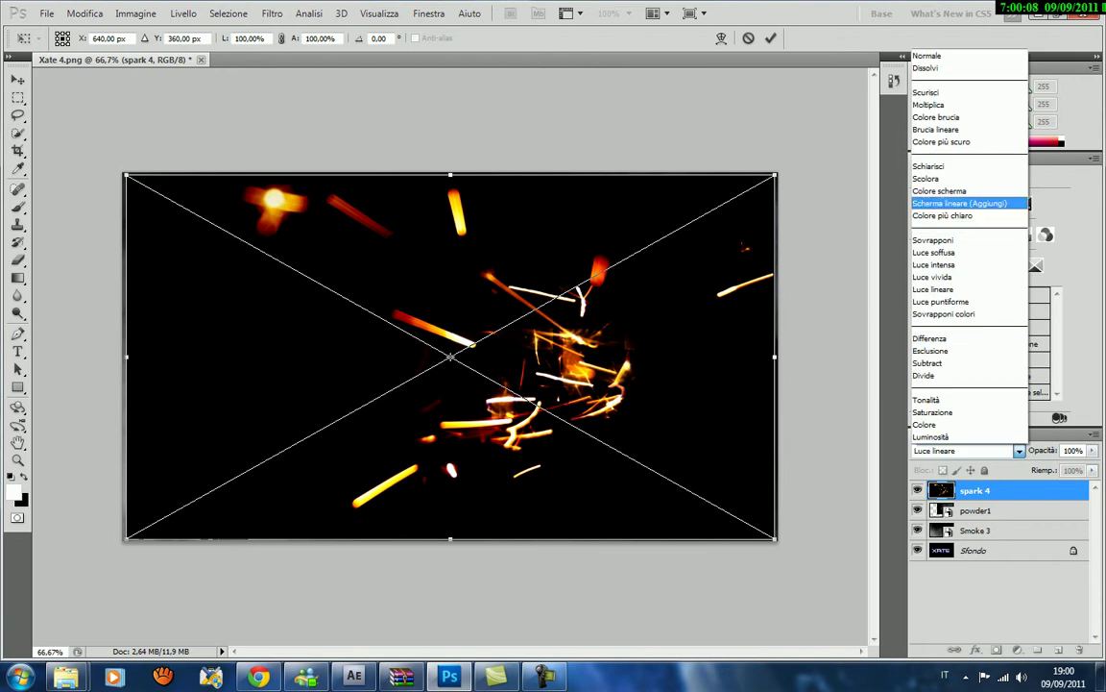
pyautogui.click(874, 187)
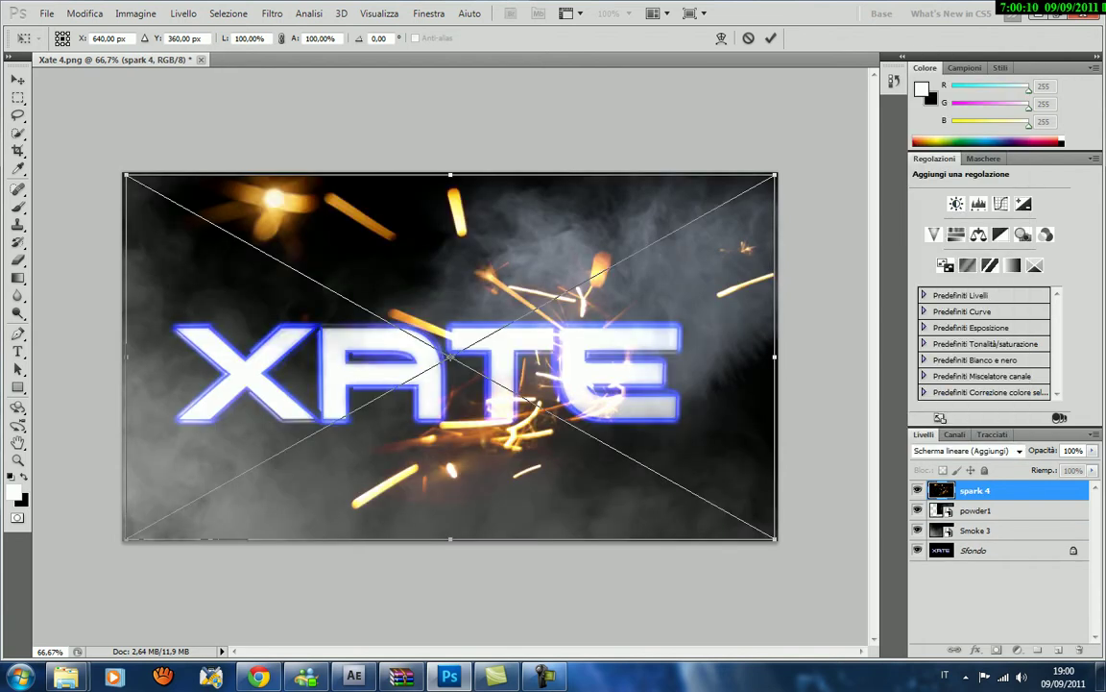
pyautogui.hotkey('ctrl', 's')
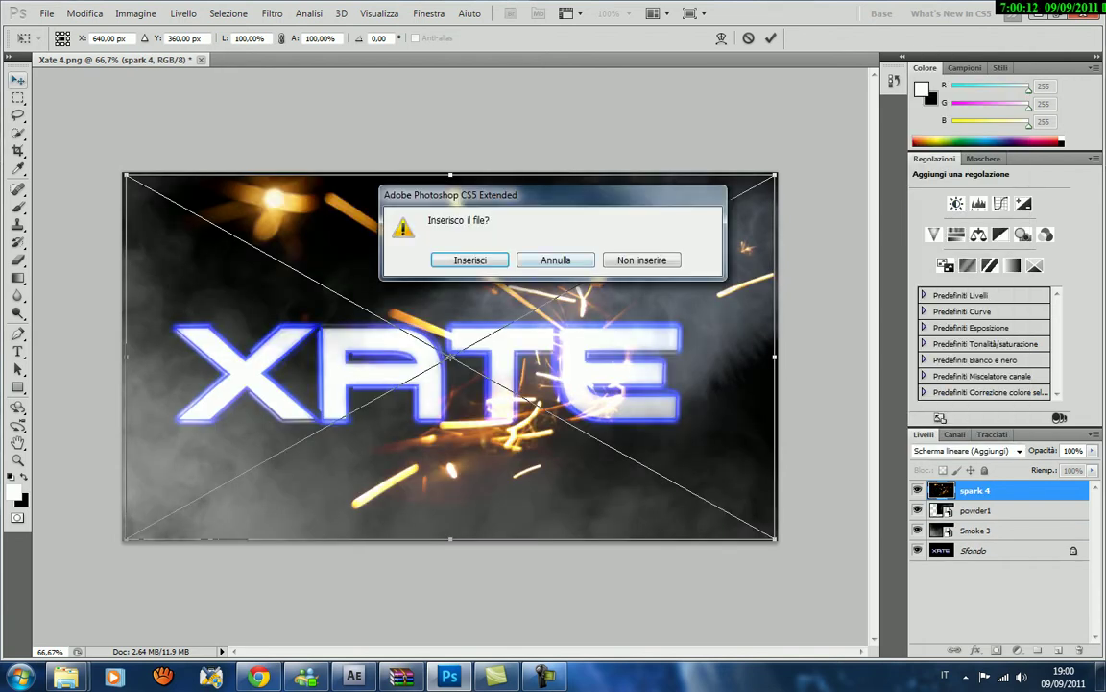
pyautogui.click(642, 259)
# Place the couch-hit image from the effects pack's schegge folder.
pyautogui.click(46, 14)
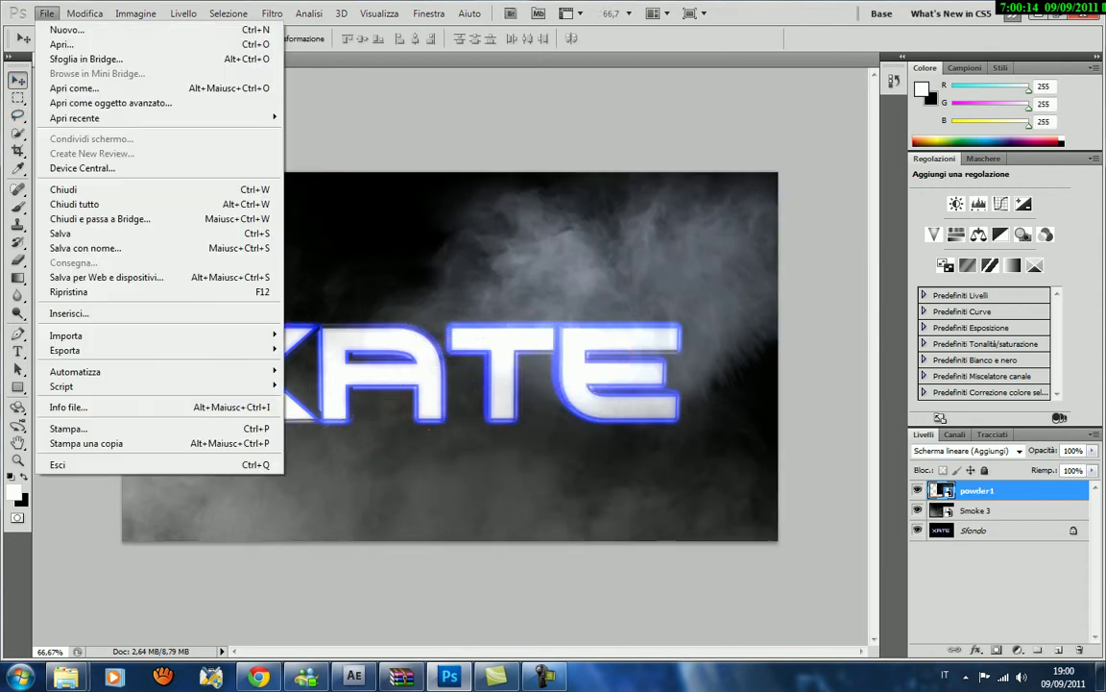
pyautogui.click(67, 314)
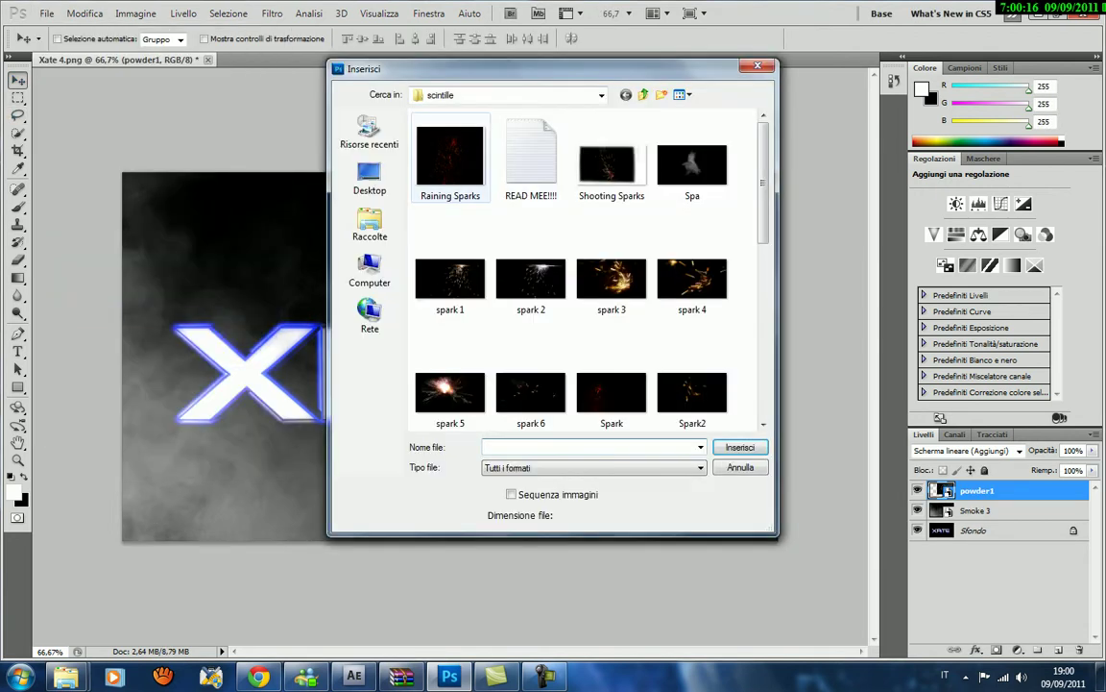
pyautogui.click(370, 178)
pyautogui.doubleClick(667, 411)
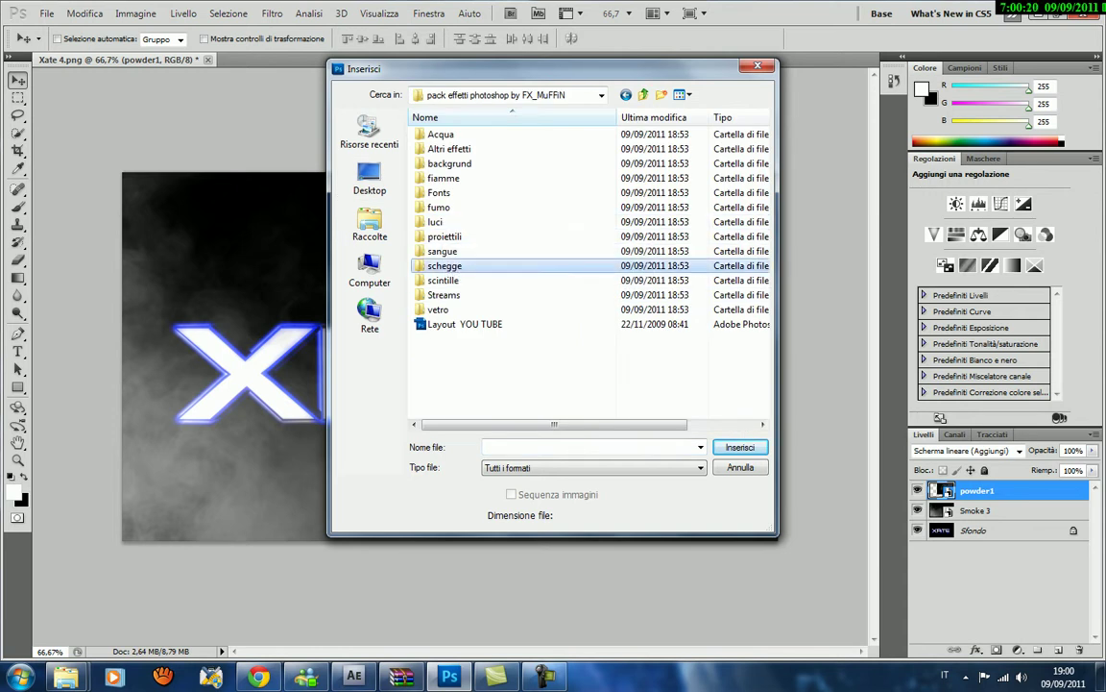
pyautogui.doubleClick(445, 265)
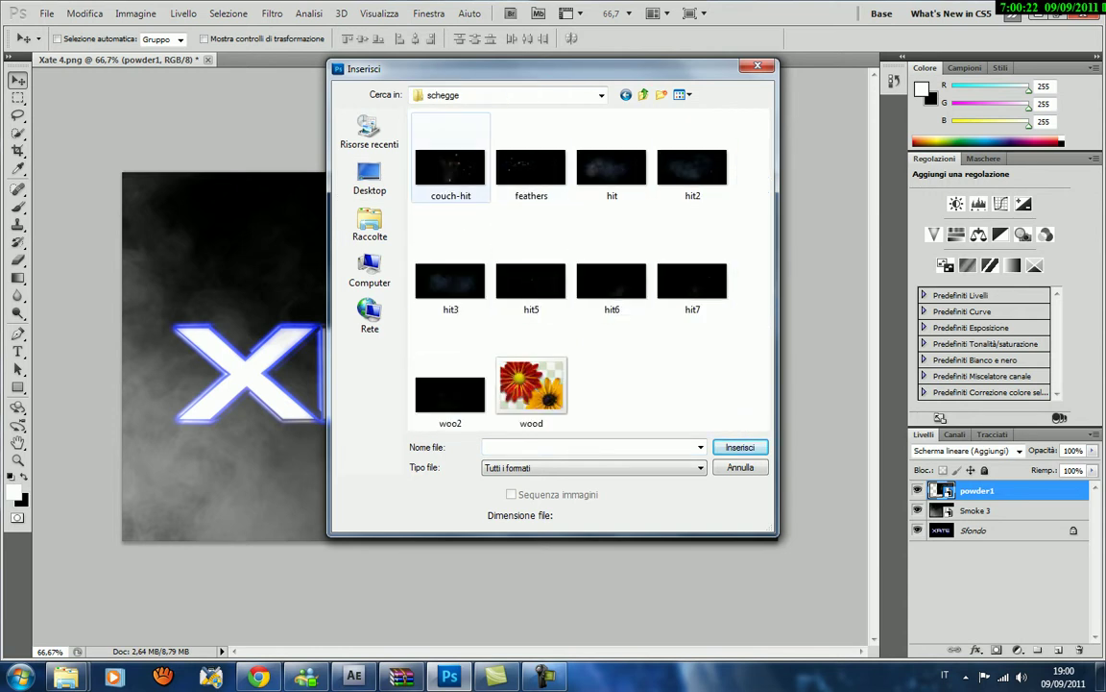
pyautogui.click(450, 169)
pyautogui.press('Return')
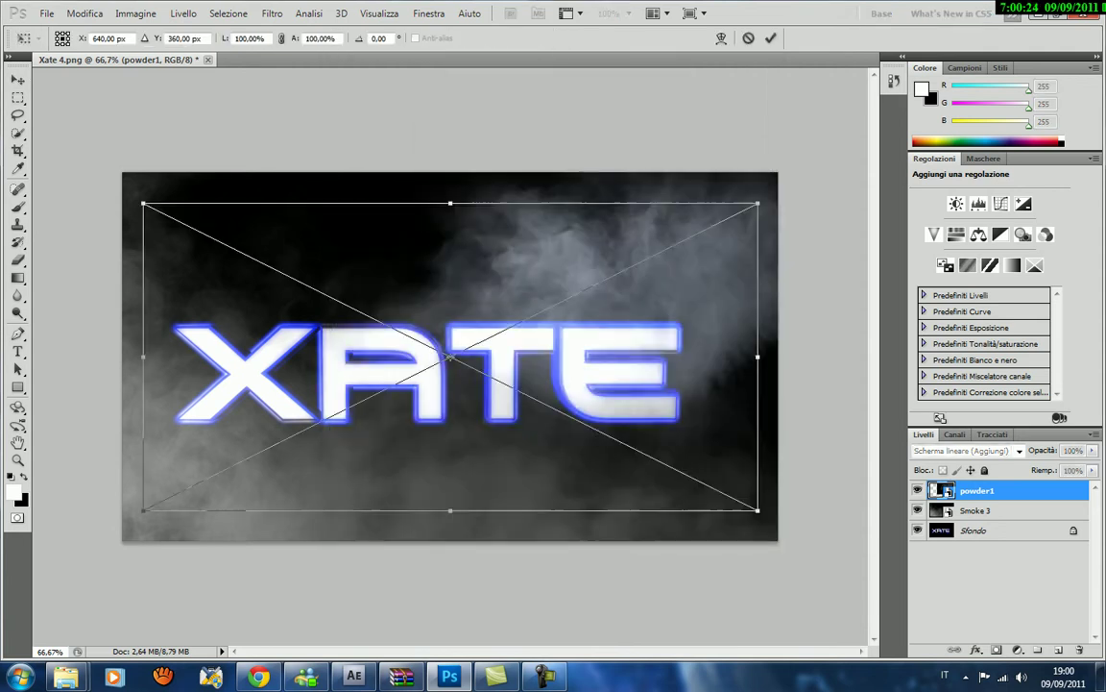
# Enlarge couch-hit slightly, blend it with Schermo lineare (Aggiungi), shift it beside XATE, and commit.
pyautogui.moveTo(758, 509); pyautogui.dragTo(778, 540)
pyautogui.click(965, 451)
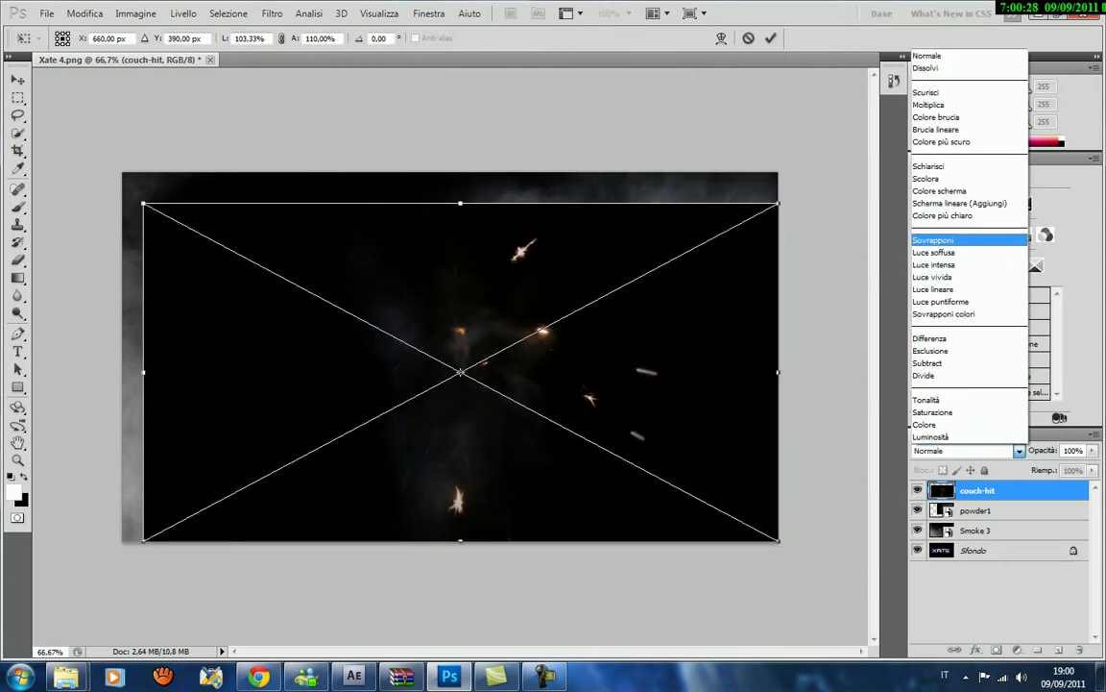
pyautogui.click(959, 202)
pyautogui.moveTo(461, 384); pyautogui.dragTo(619, 430)
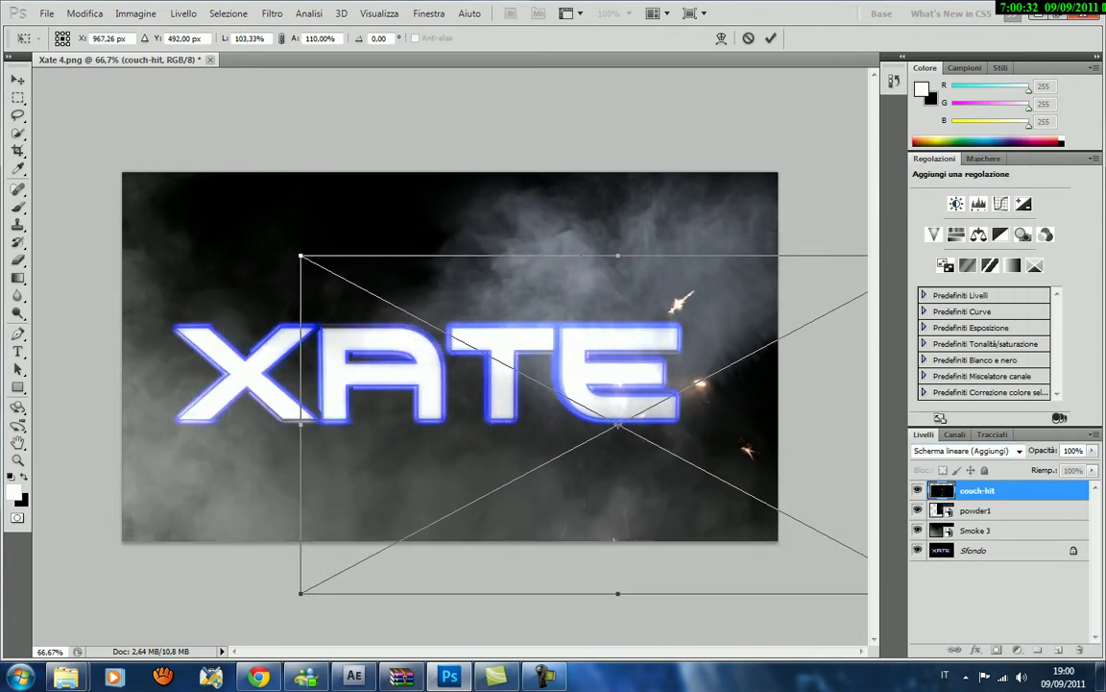
pyautogui.moveTo(618, 431); pyautogui.dragTo(599, 355)
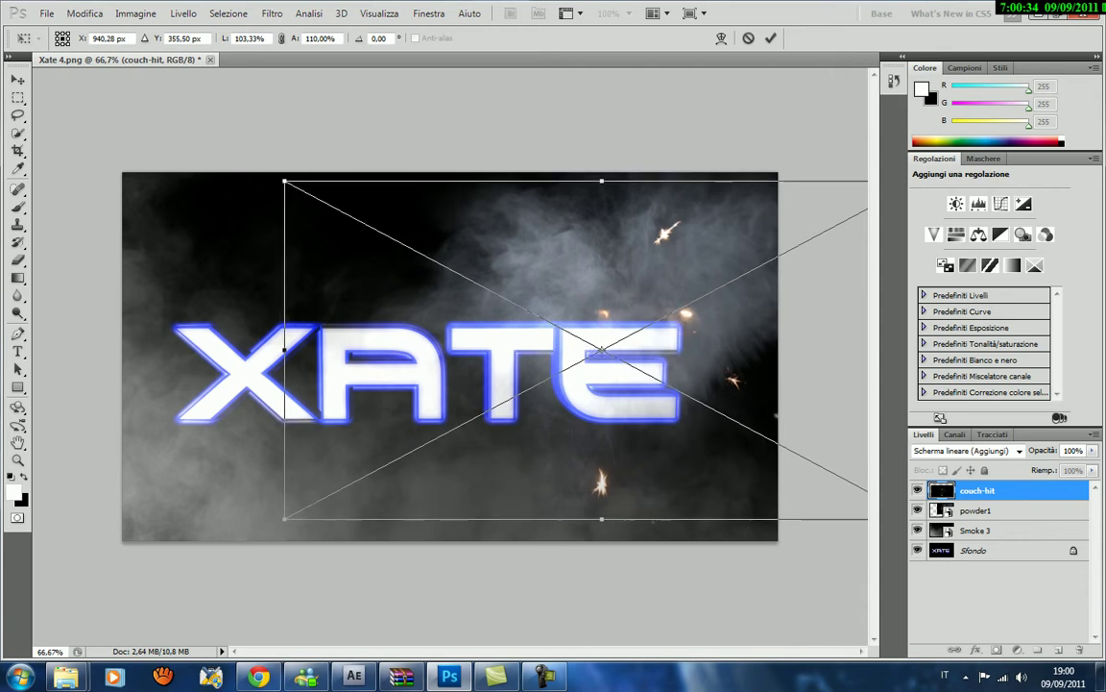
pyautogui.click(17, 78)
pyautogui.press('Return')
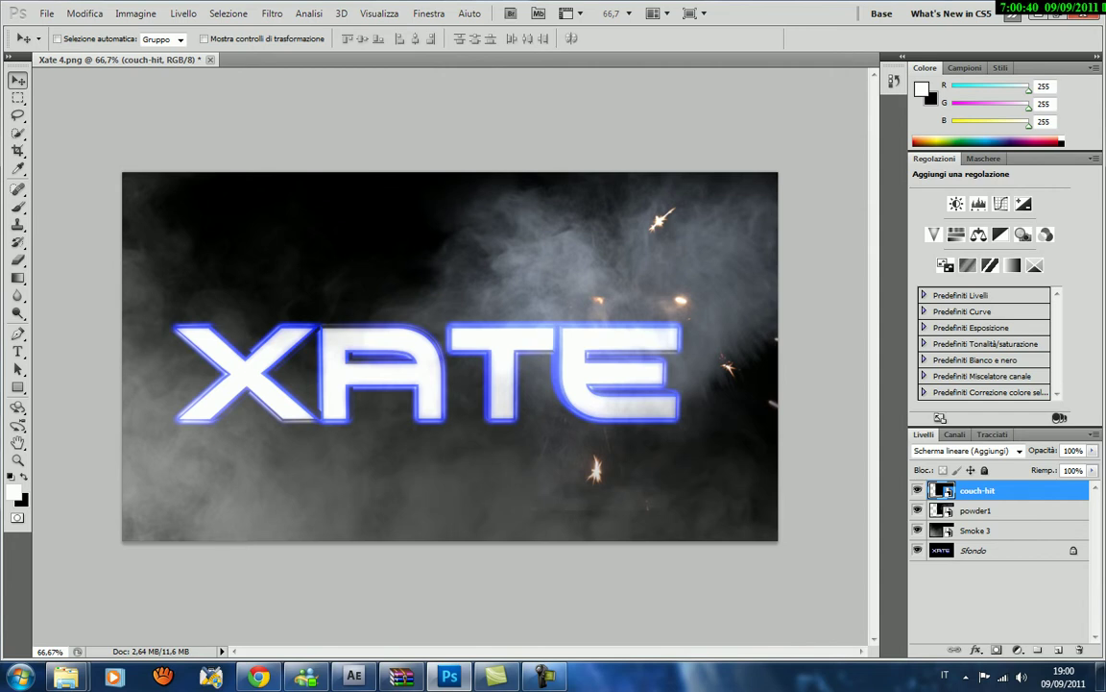
pyautogui.click(46, 13)
# Place feathers, blend it with Schermo lineare (Aggiungi), and commit the layer.
pyautogui.click(68, 310)
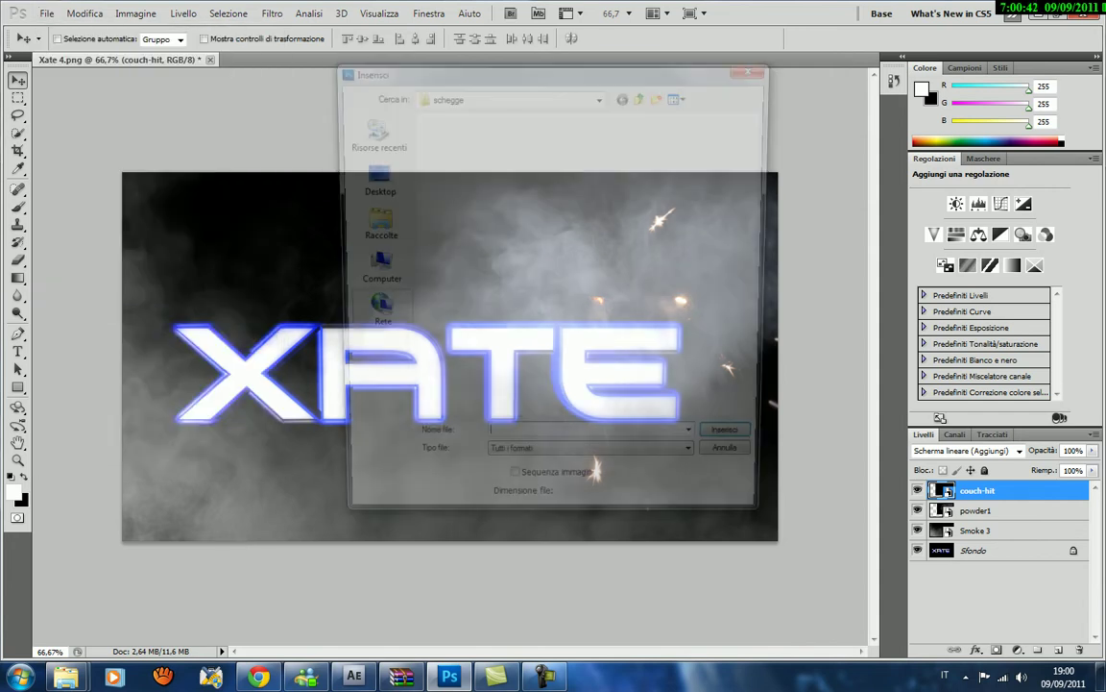
pyautogui.click(531, 168)
pyautogui.press('Return')
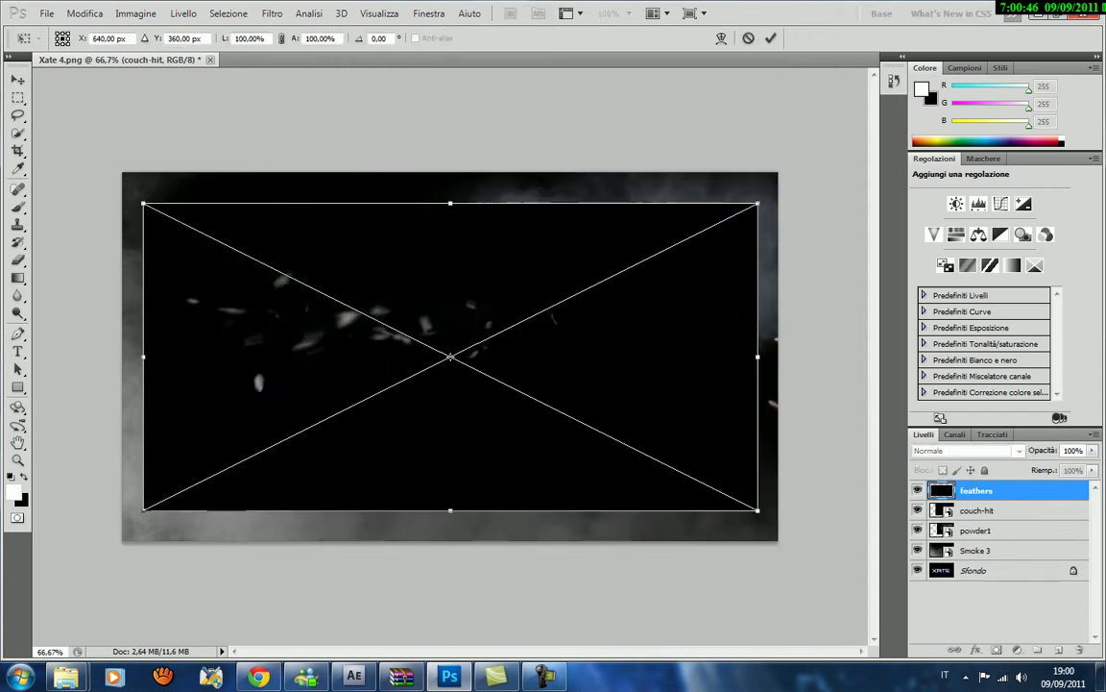
pyautogui.click(968, 450)
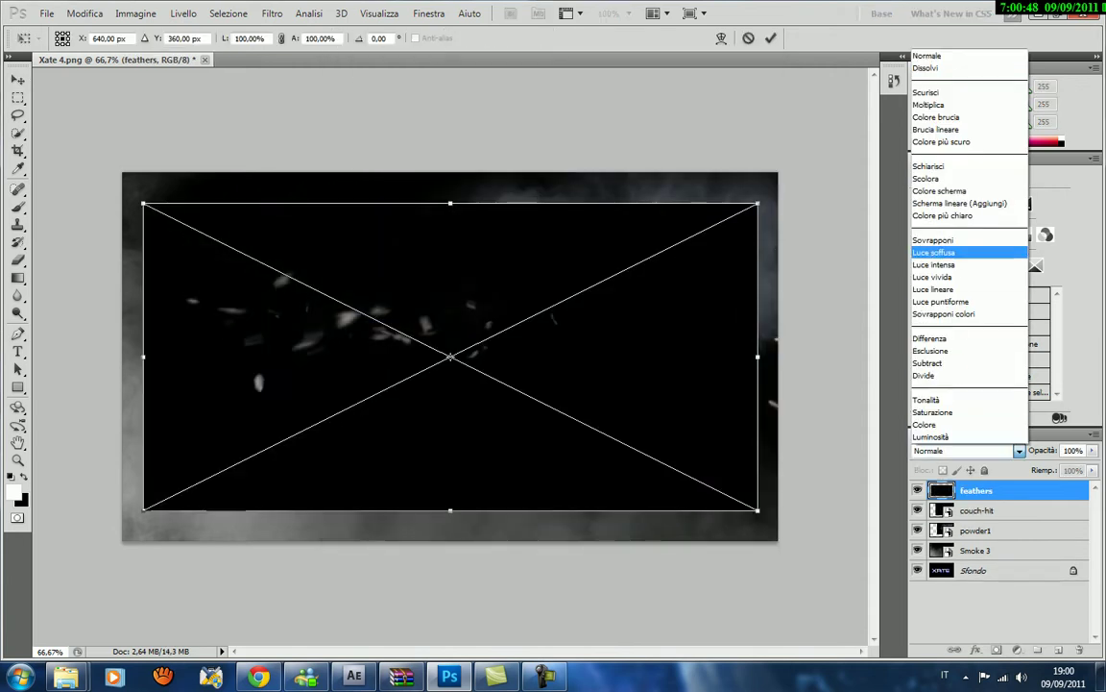
pyautogui.click(960, 205)
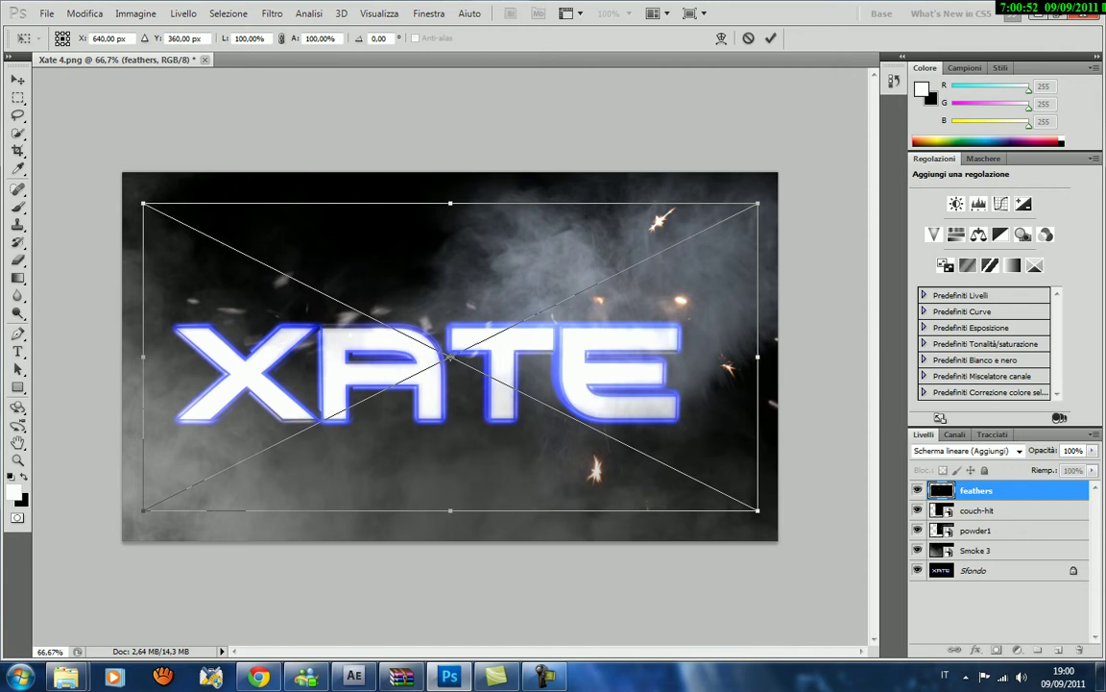
pyautogui.press('v')
pyautogui.press('Return')
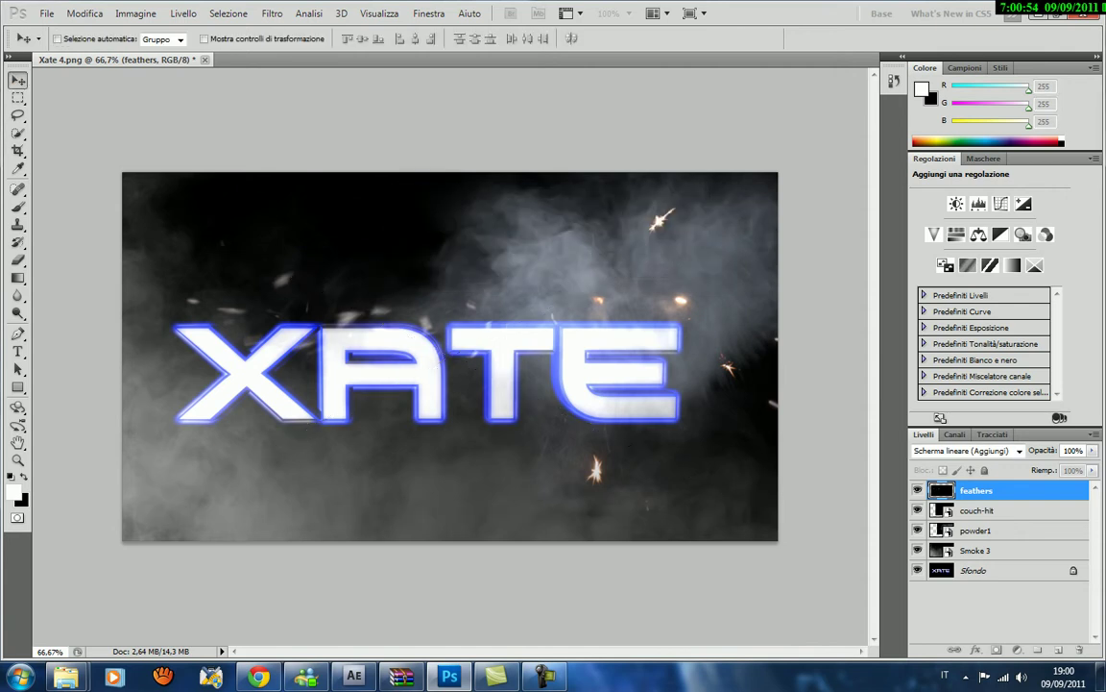
# Start placing another image with File > Inserisci and select hit3.
pyautogui.hotkey('alt', 'f')
pyautogui.press('Down')
pyautogui.press('Return')
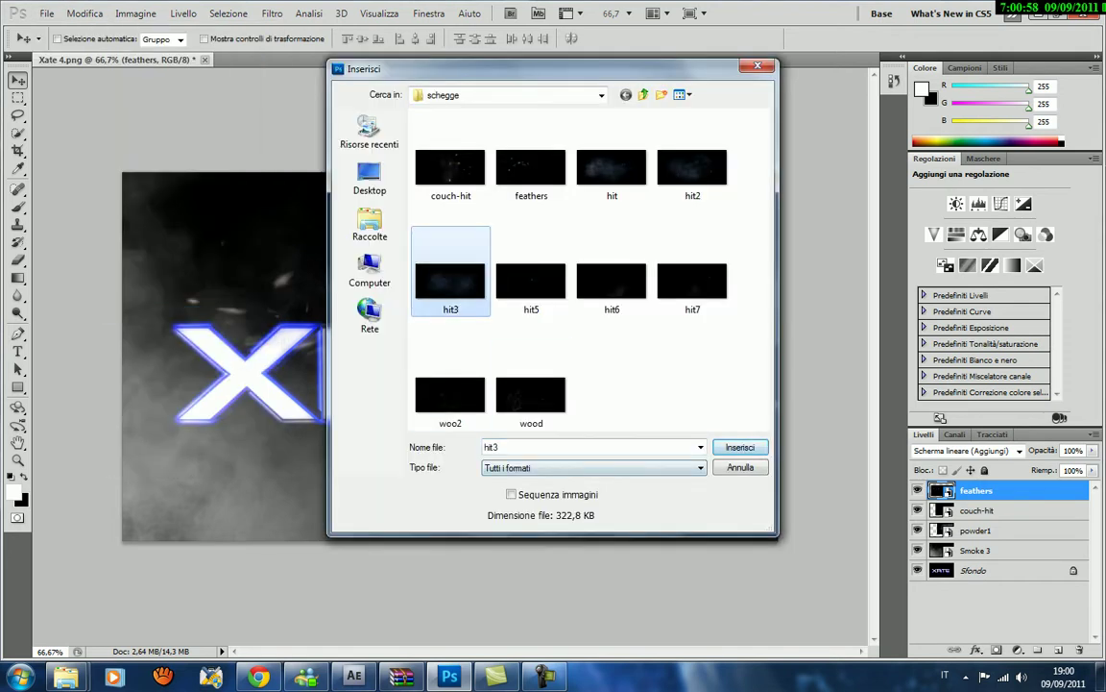
# Place hit3 with Schermo lineare (Aggiungi) blending, stretched to 103.33% × 110%, and commit.
pyautogui.press('Return')
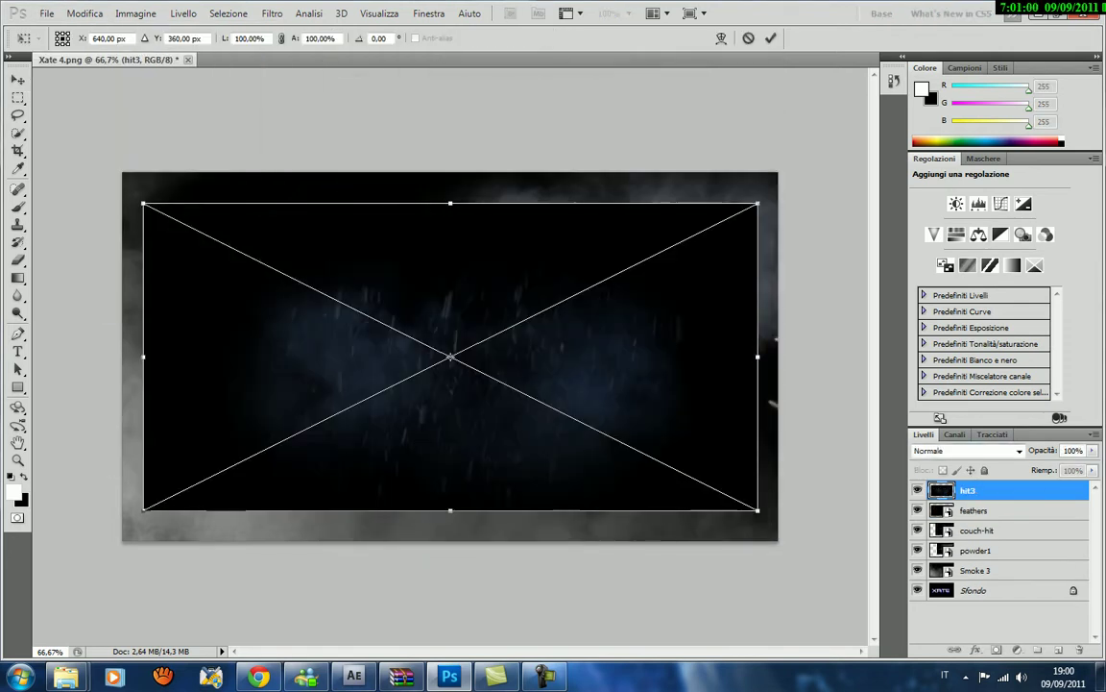
pyautogui.click(968, 450)
pyautogui.click(874, 204)
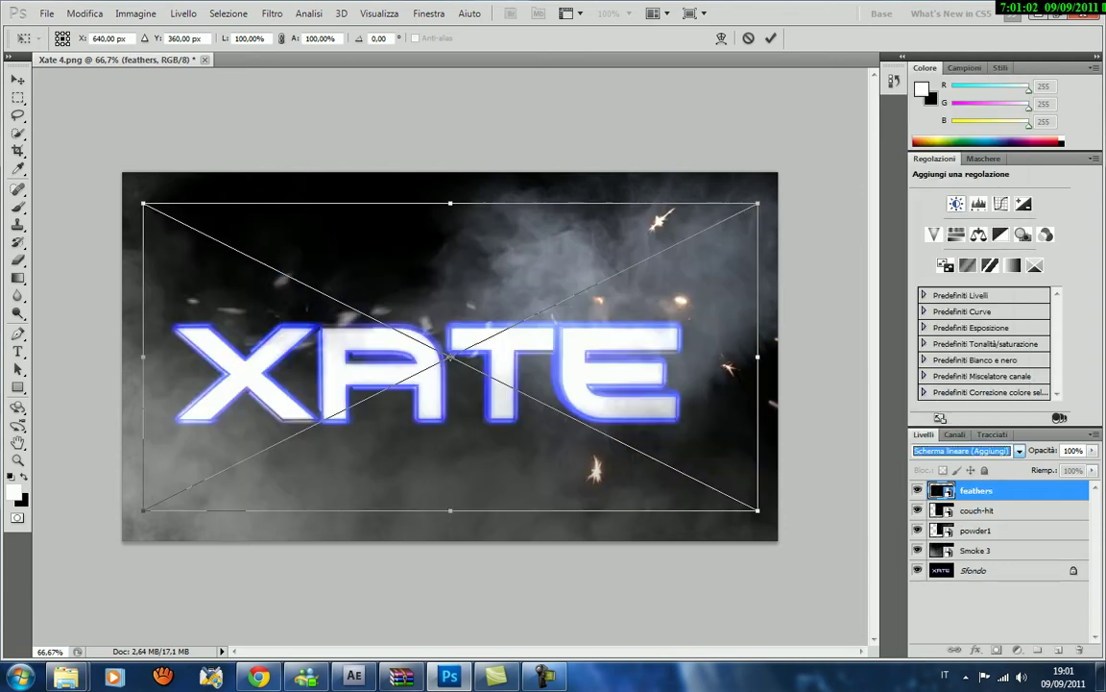
pyautogui.moveTo(759, 510); pyautogui.dragTo(779, 540)
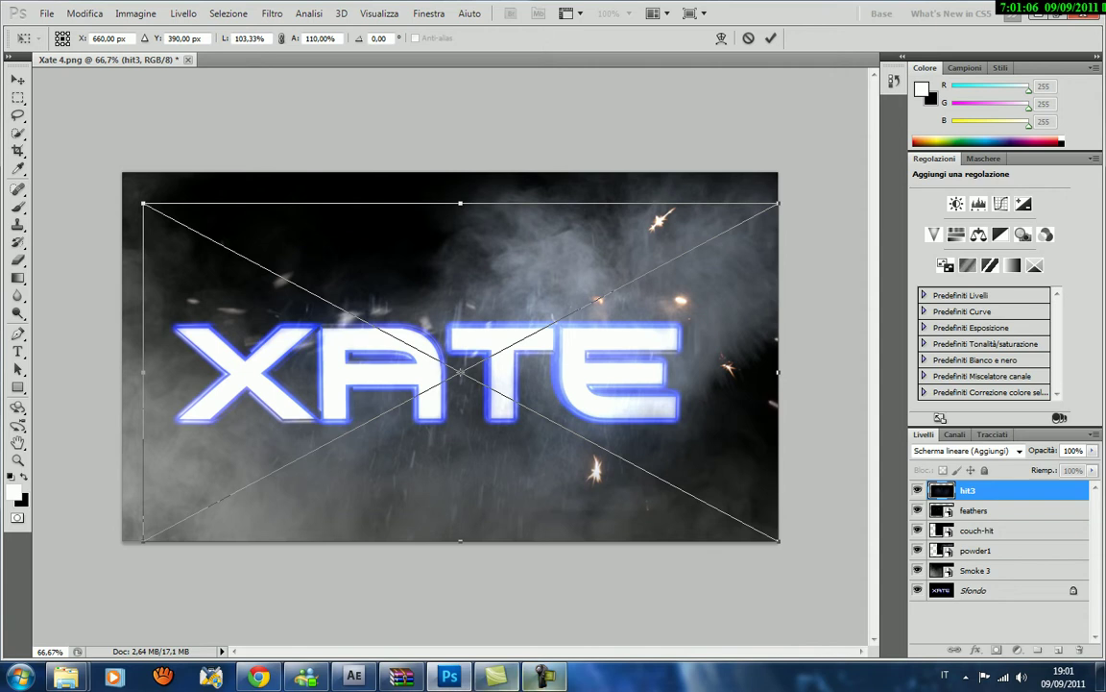
pyautogui.click(544, 677)
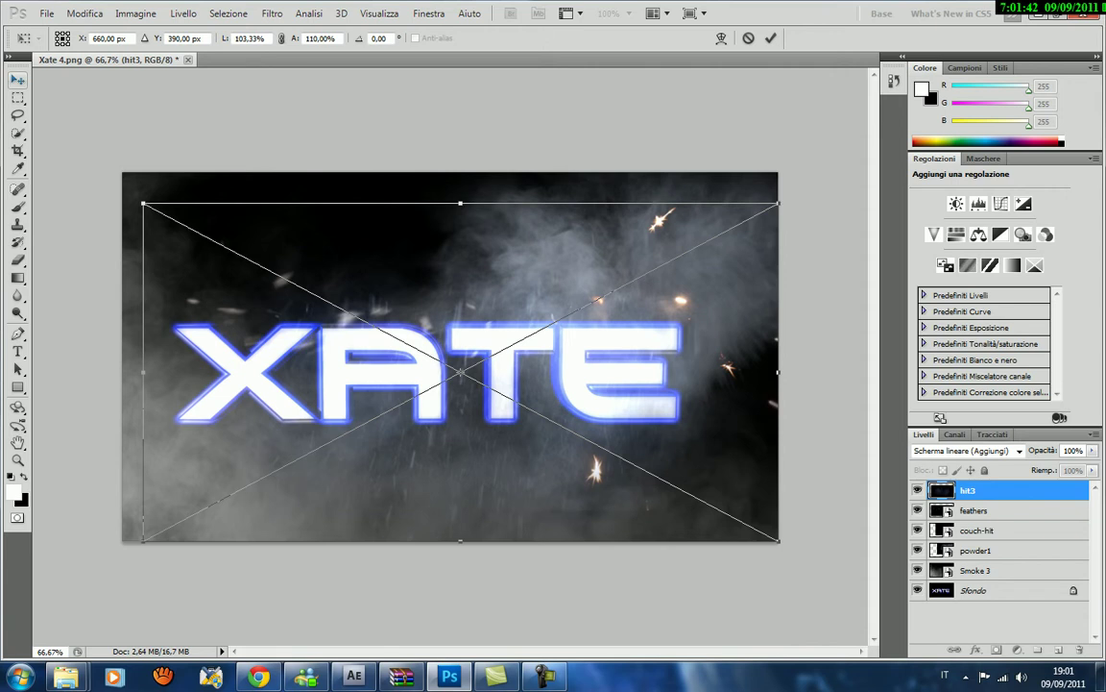
pyautogui.press('v')
pyautogui.press('Return')
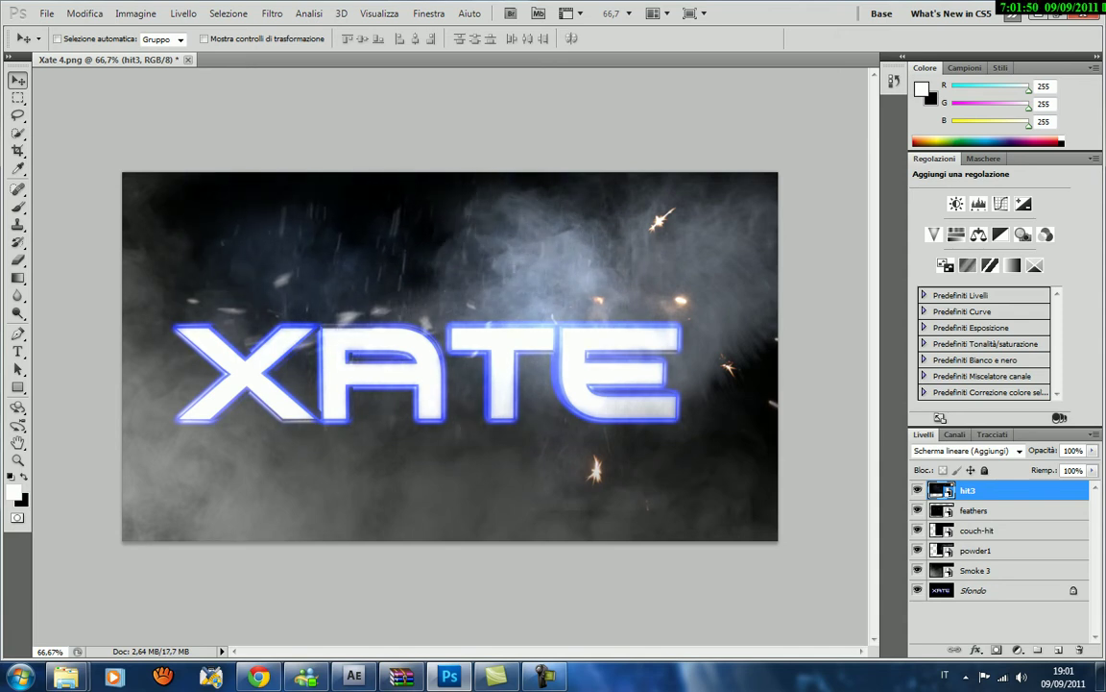
# Start File > Inserisci and browse the effects pack's proiettili and fiamme folders.
pyautogui.click(46, 13)
pyautogui.click(57, 313)
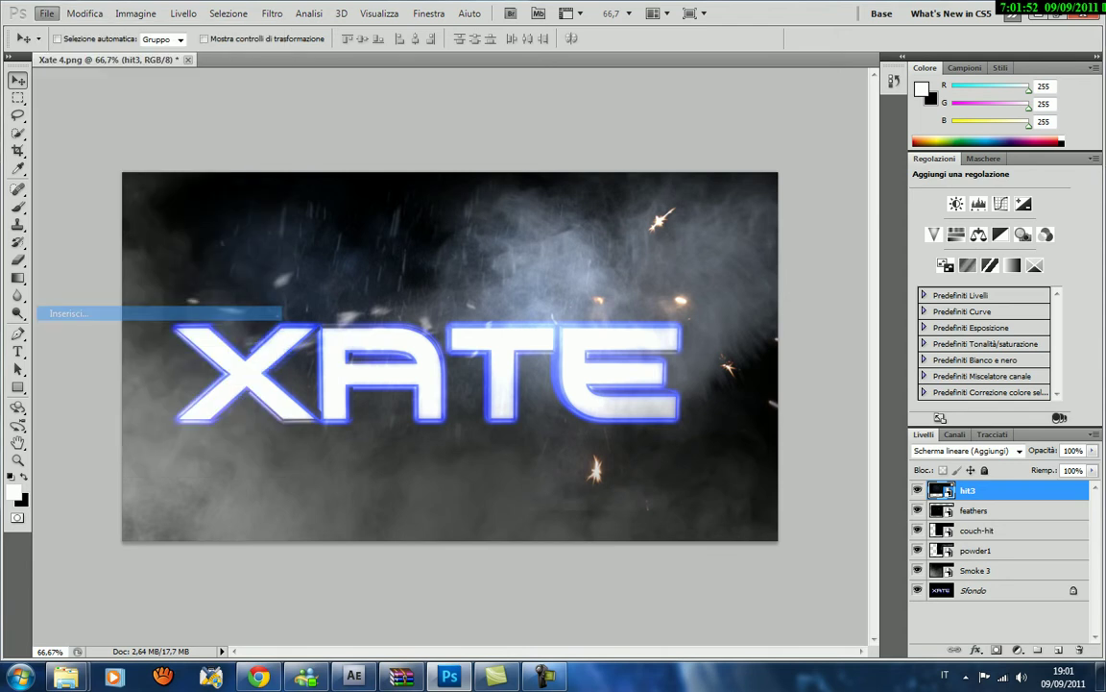
pyautogui.click(369, 178)
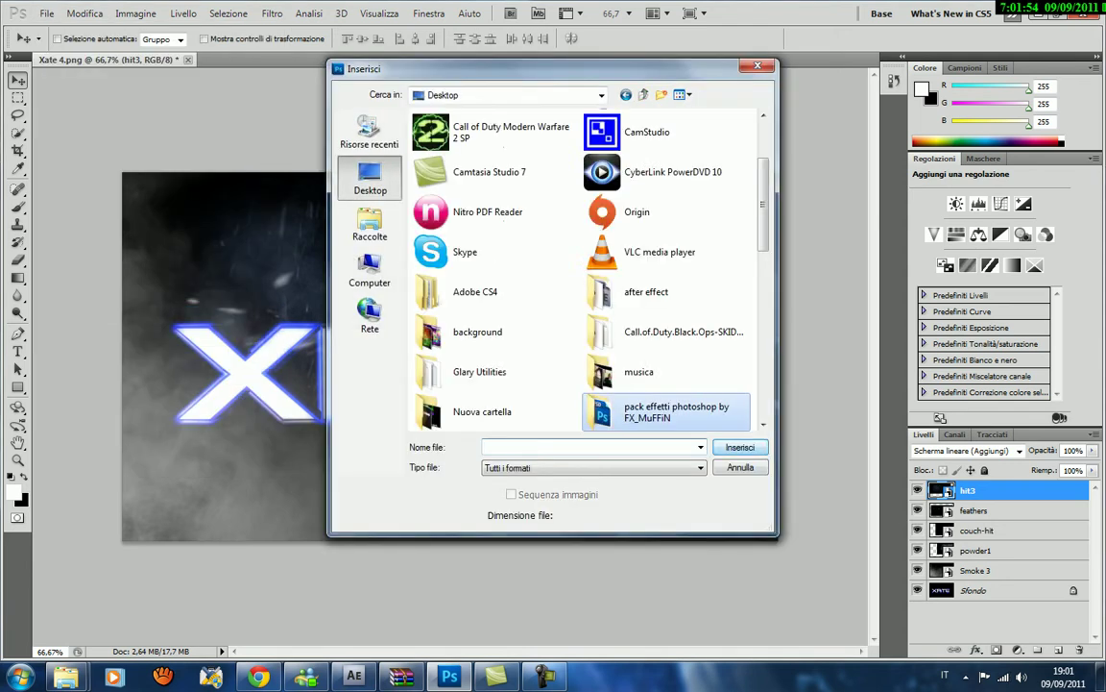
pyautogui.doubleClick(624, 415)
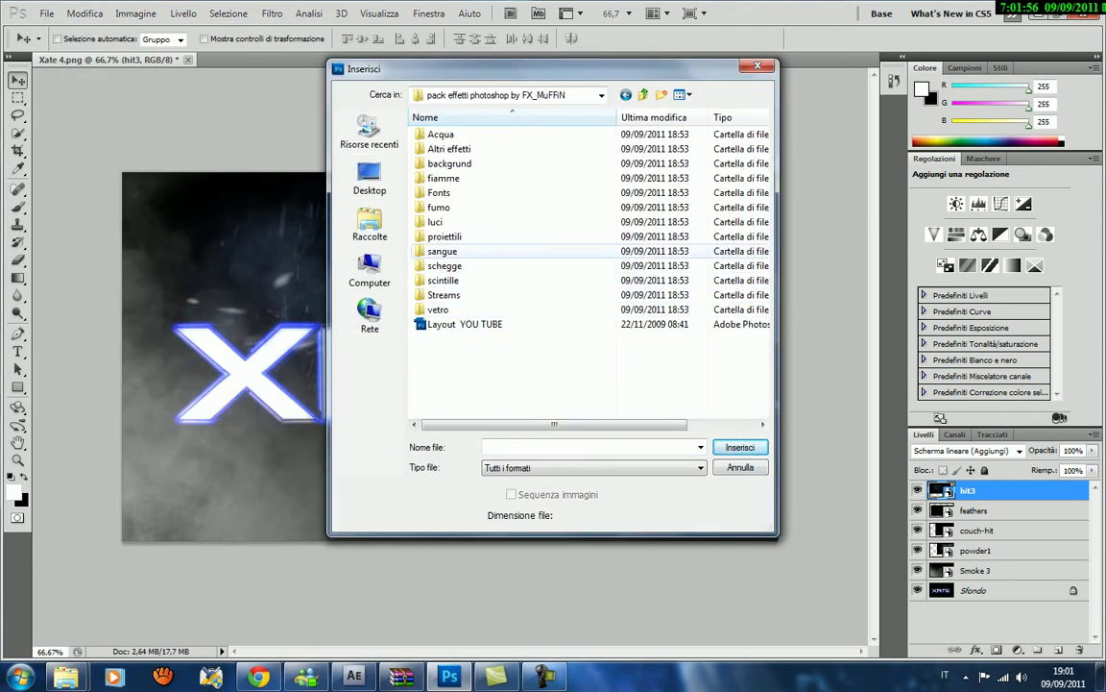
pyautogui.doubleClick(445, 236)
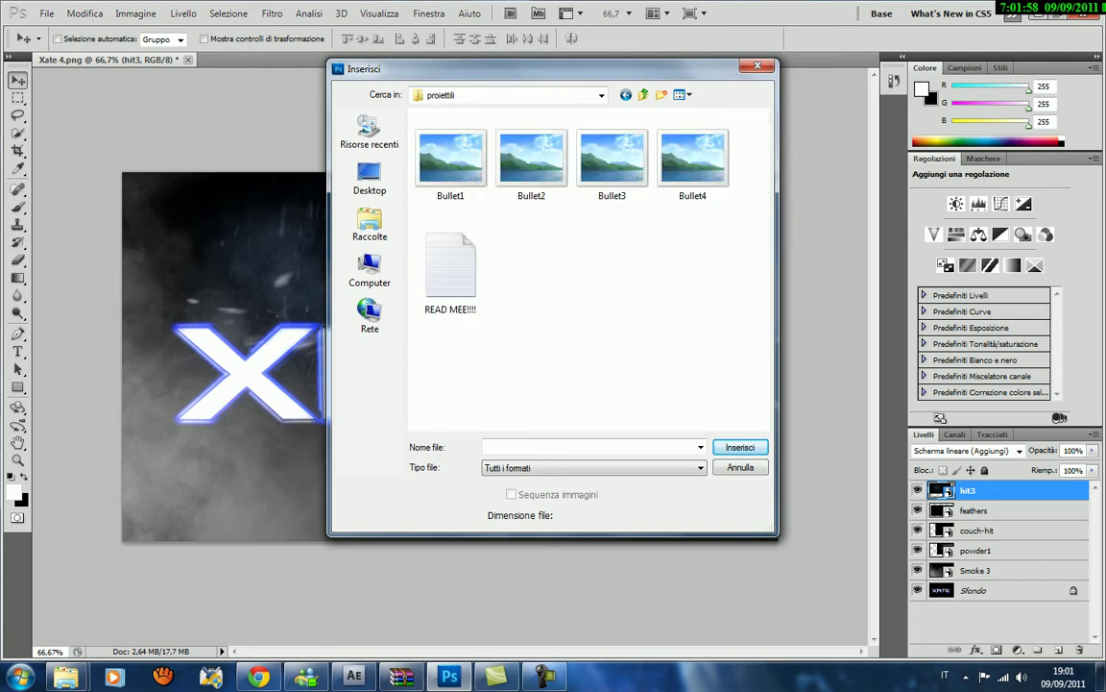
pyautogui.click(370, 178)
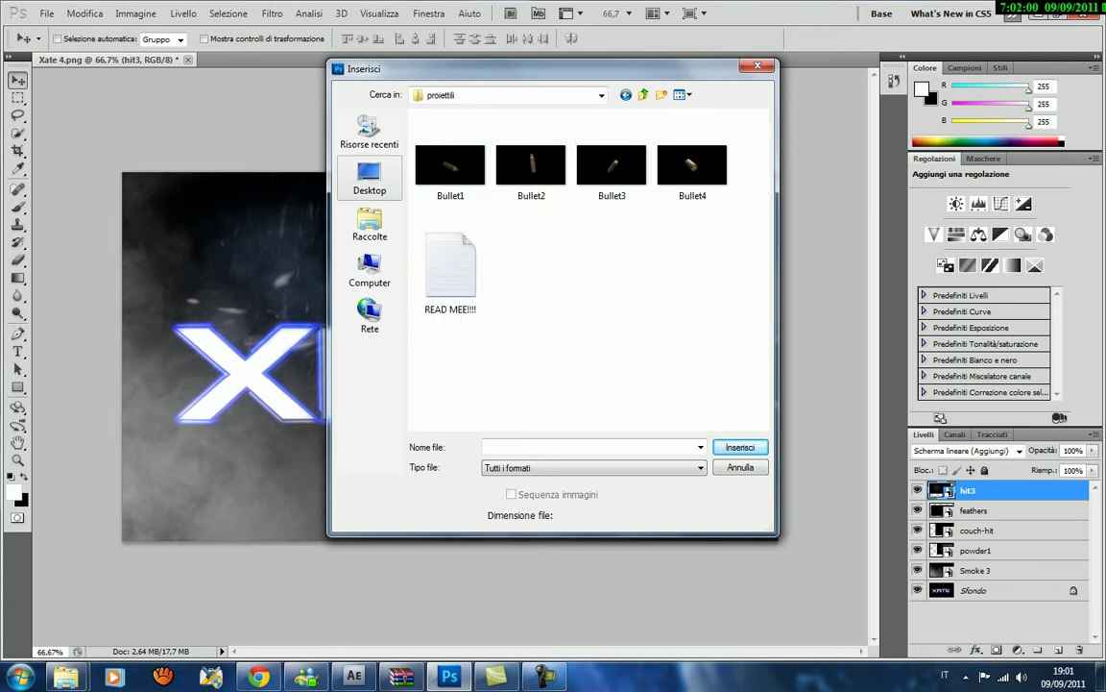
pyautogui.doubleClick(667, 411)
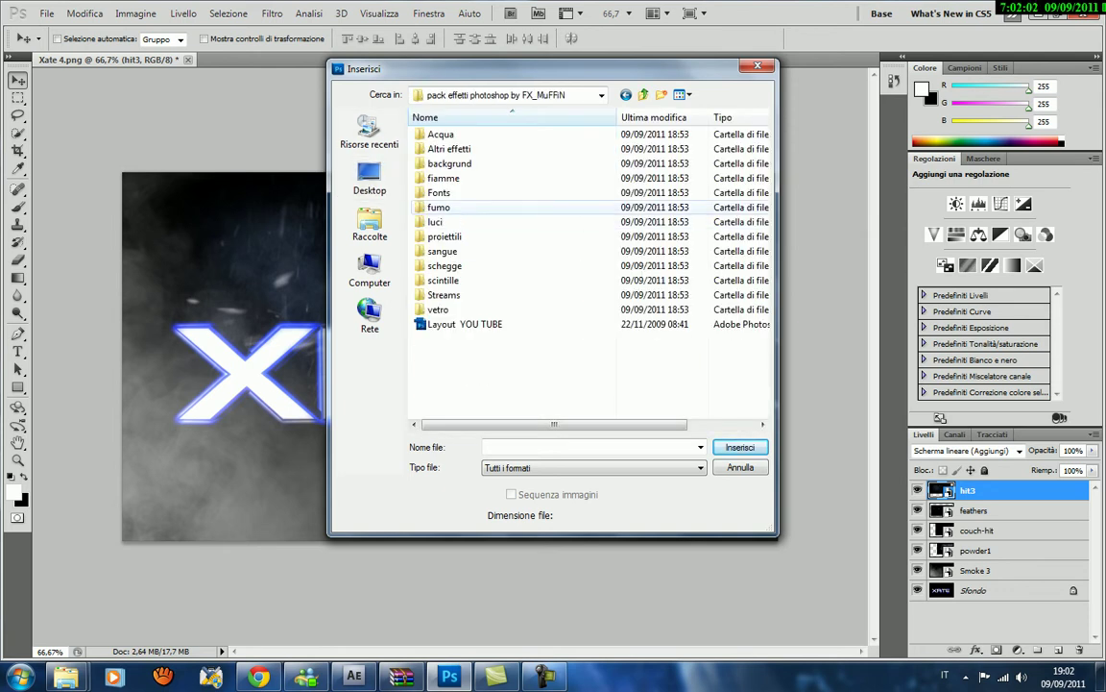
pyautogui.doubleClick(444, 178)
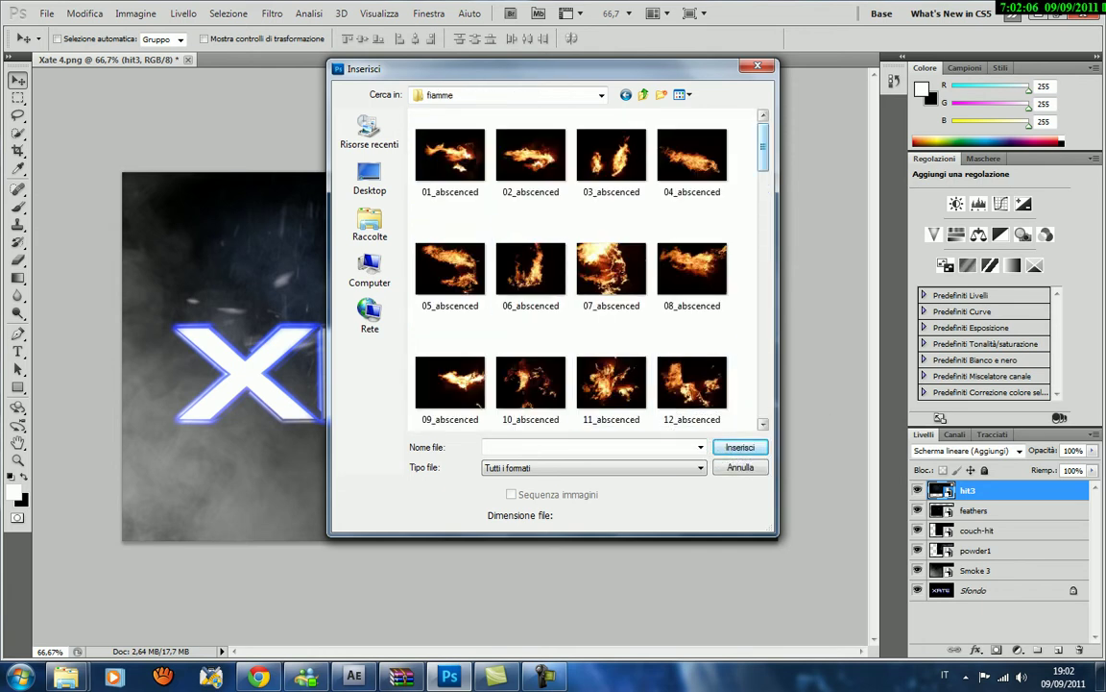
pyautogui.scroll(-2, 571, 269)
pyautogui.scroll(-1, 571, 269)
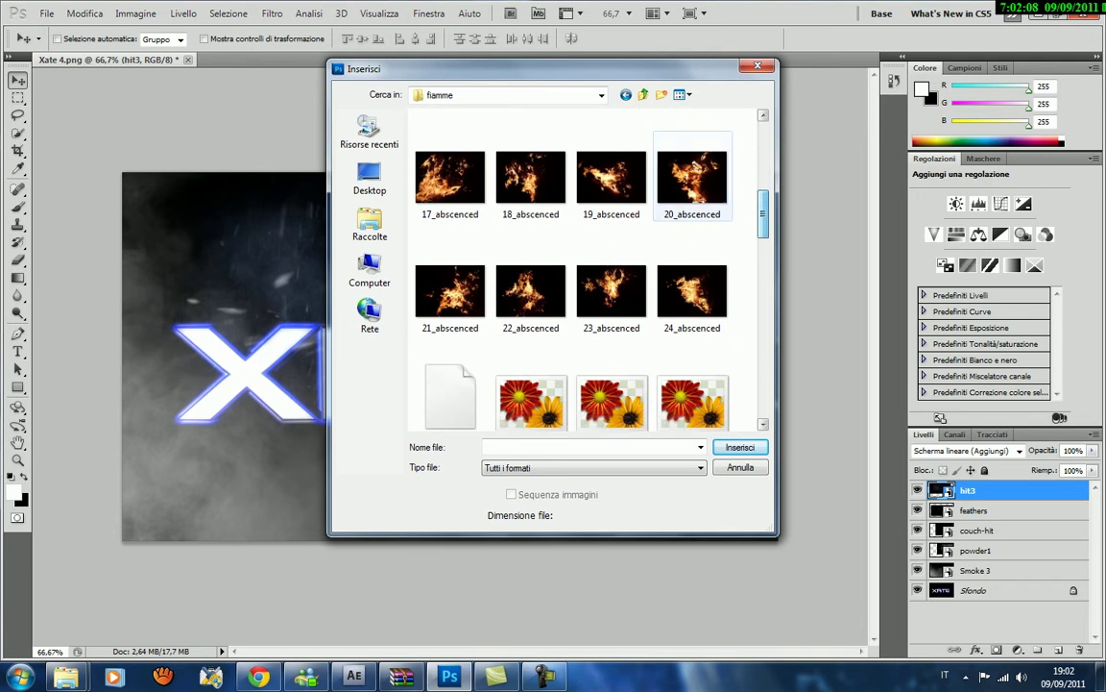
# Place the Bay light effect from the effects pack's luci folder.
pyautogui.click(370, 178)
pyautogui.doubleClick(634, 423)
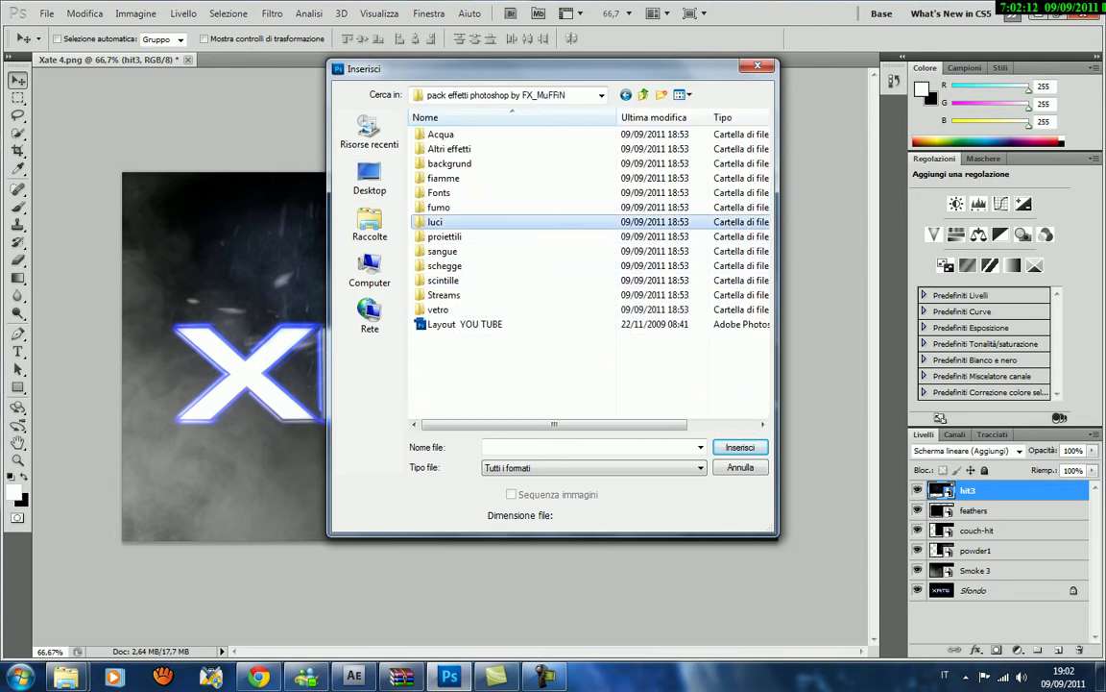
pyautogui.doubleClick(435, 222)
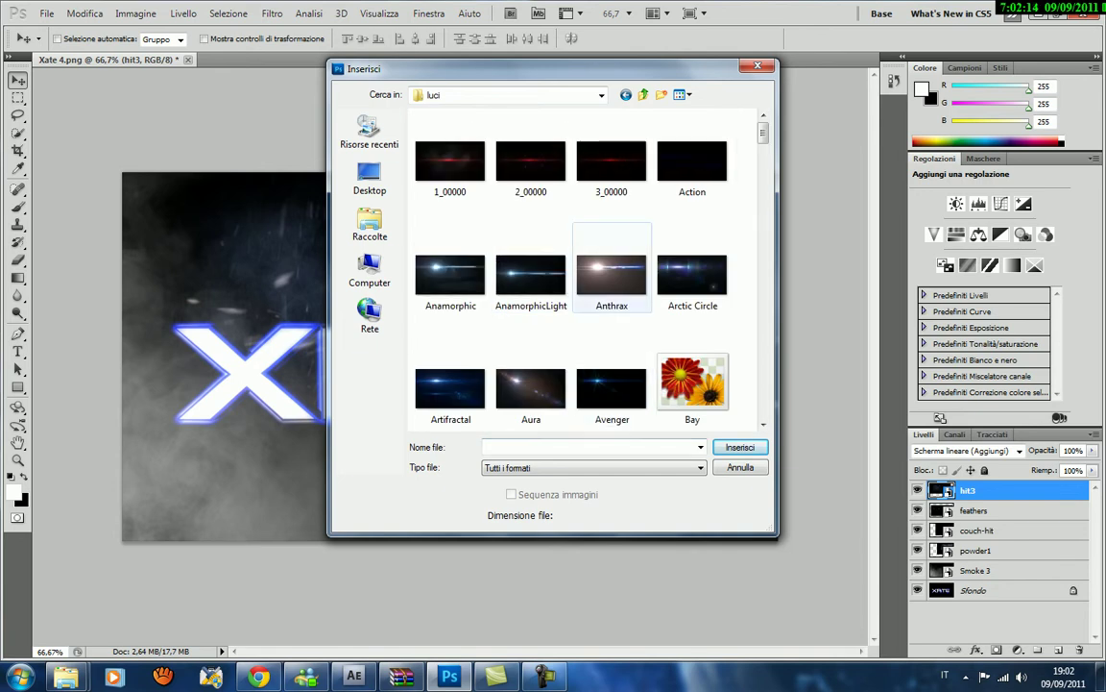
pyautogui.click(692, 389)
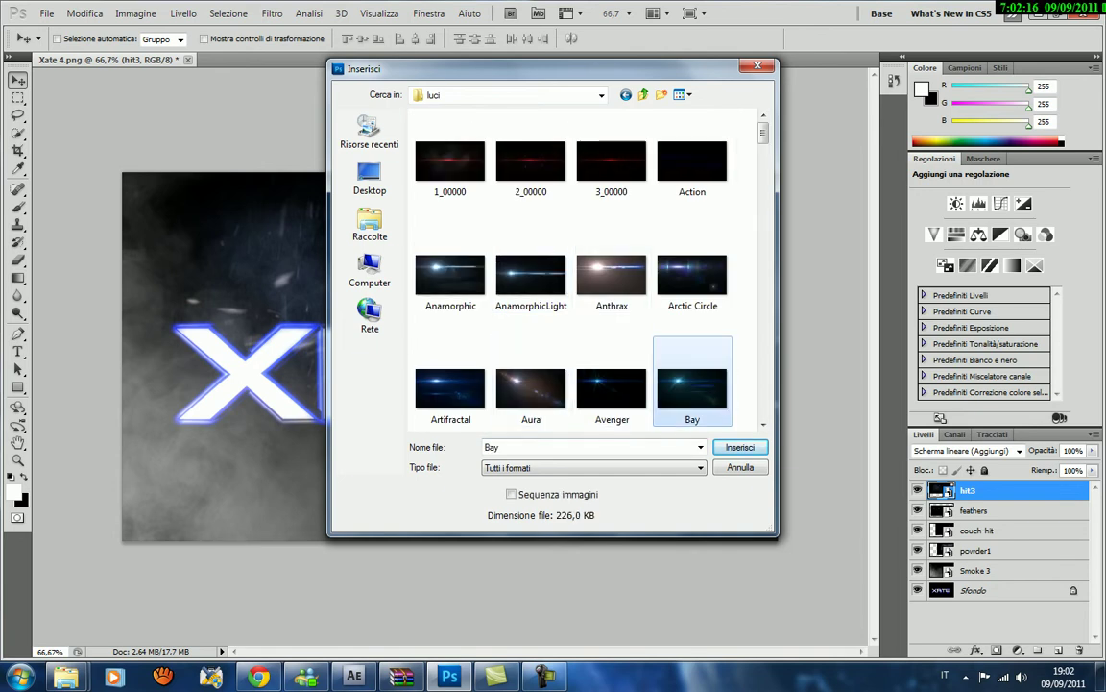
pyautogui.doubleClick(691, 389)
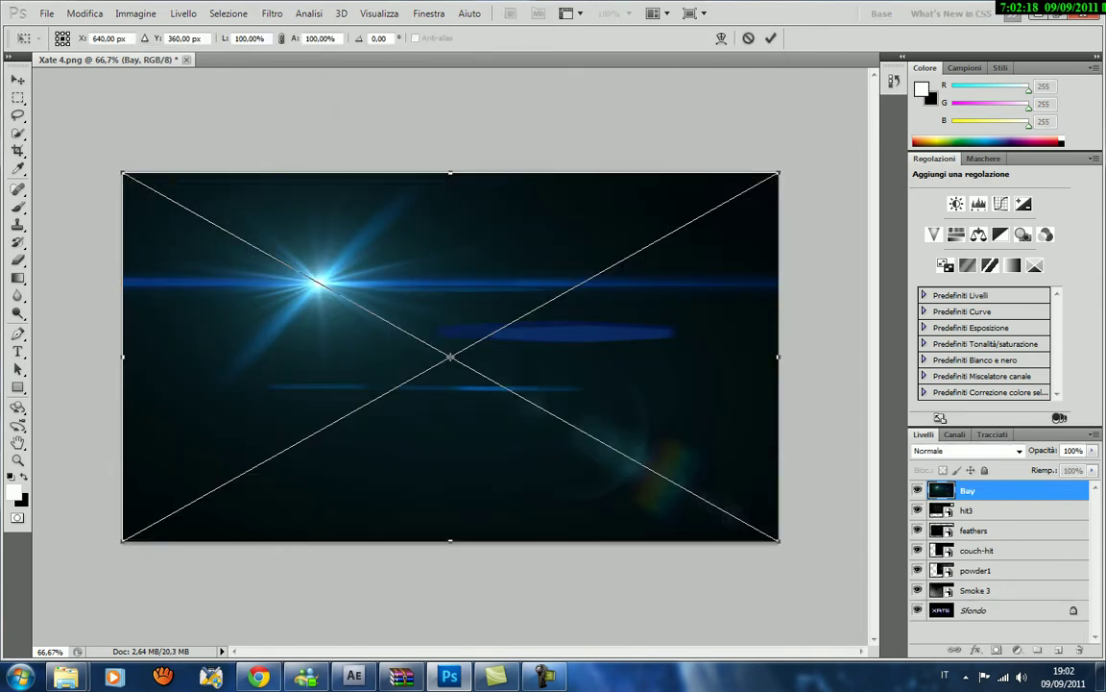
# Blend Bay with Schermo lineare (Aggiungi), shift it up-left, commit, and toggle visibility to compare.
pyautogui.click(966, 450)
pyautogui.click(963, 202)
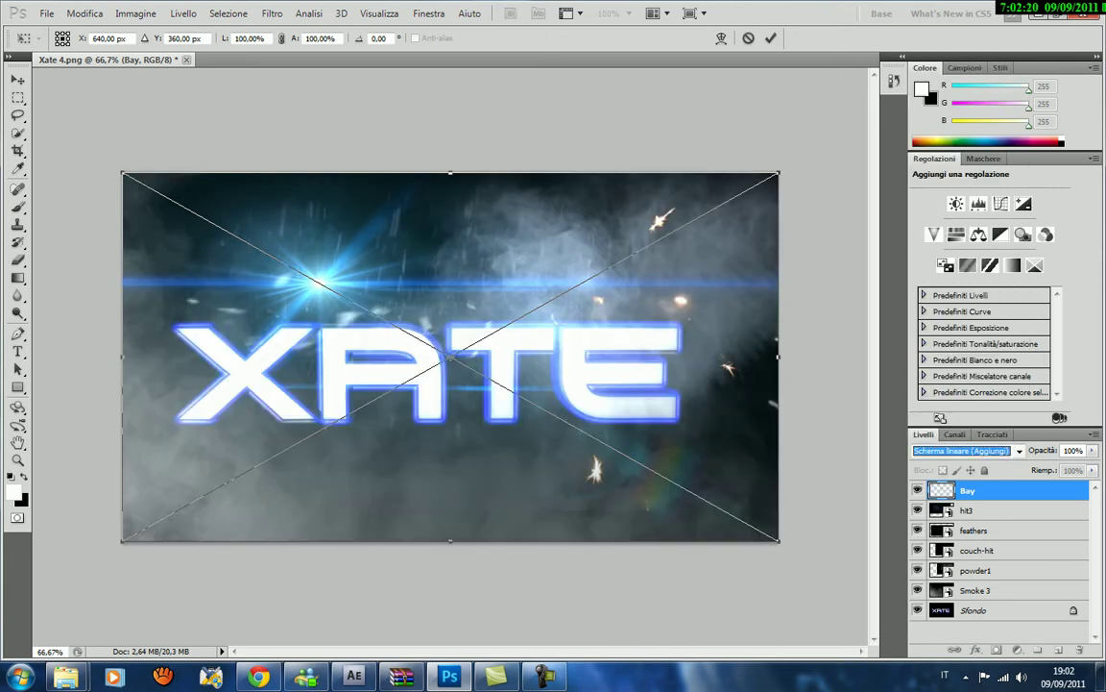
pyautogui.moveTo(451, 356); pyautogui.dragTo(378, 325)
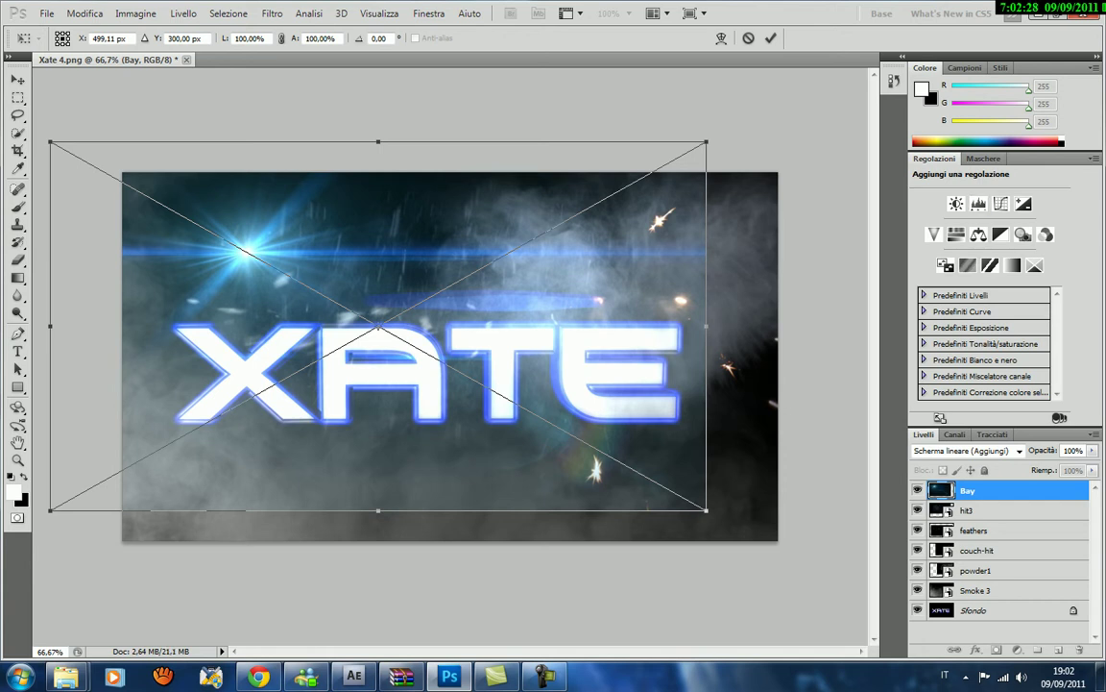
pyautogui.press('v')
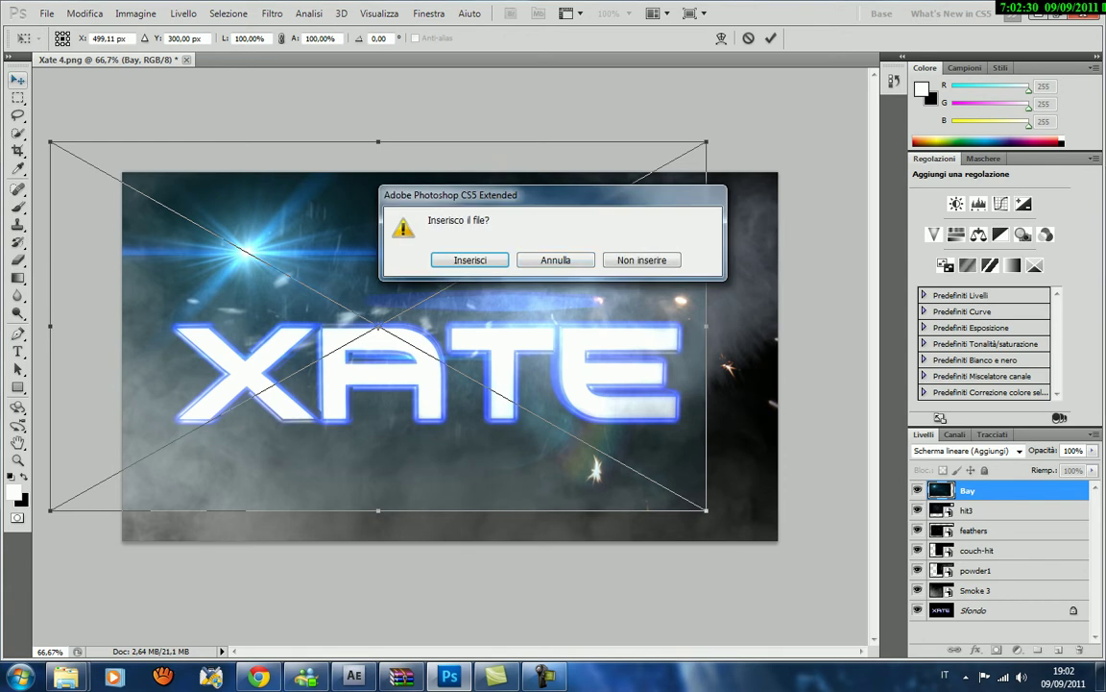
pyautogui.press('Return')
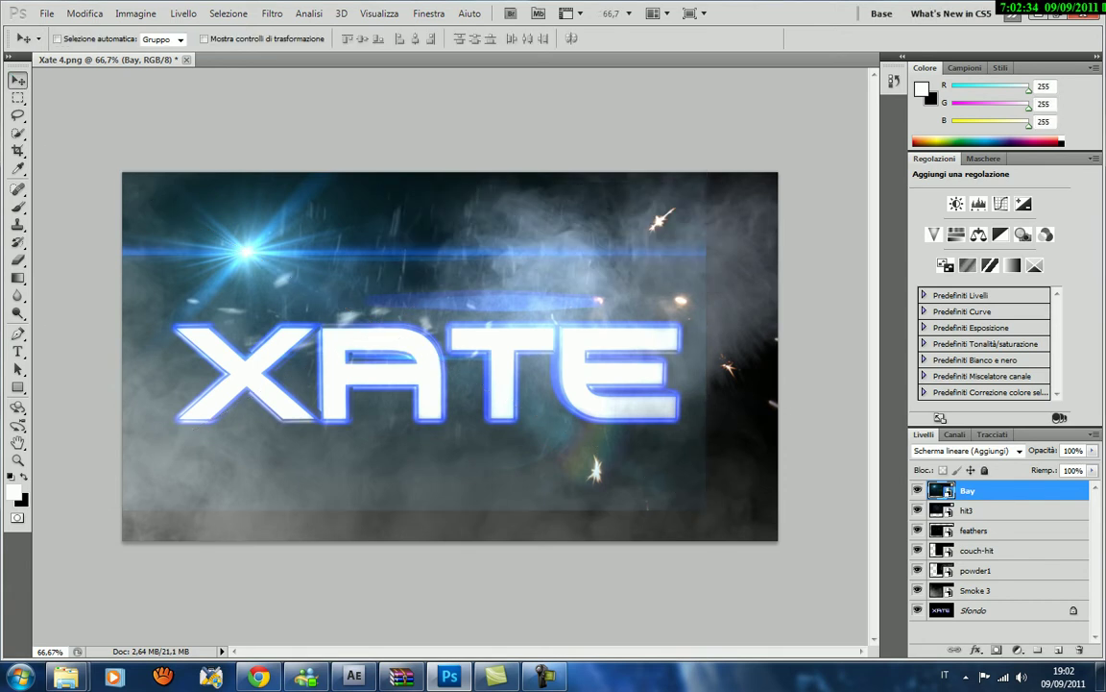
pyautogui.click(917, 510)
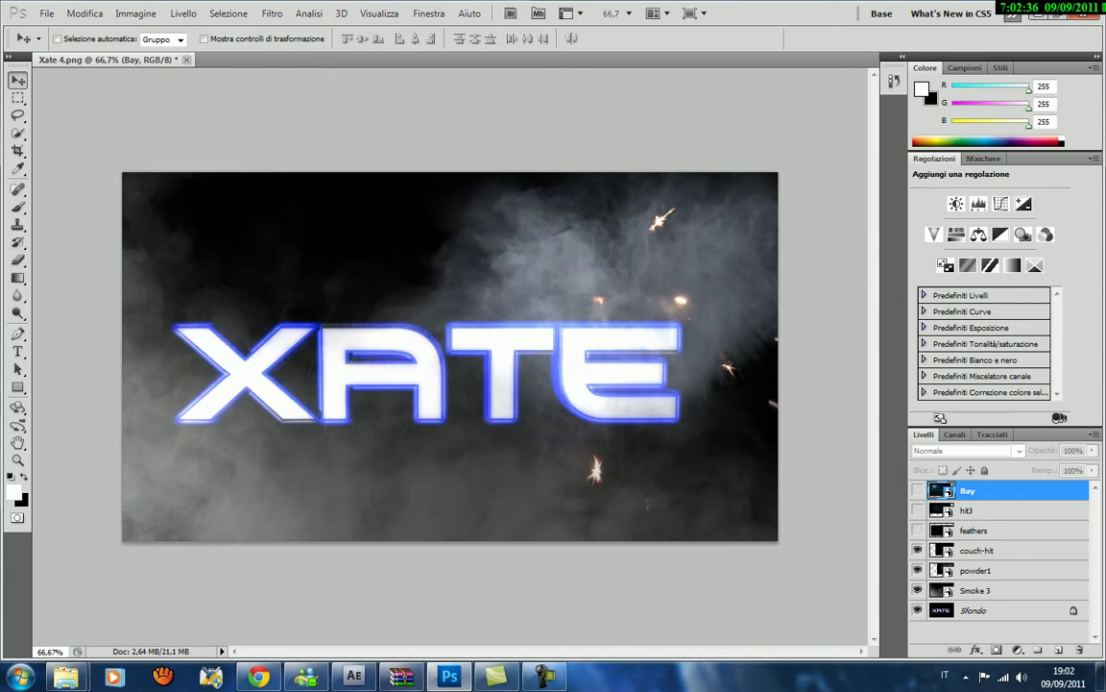
pyautogui.click(917, 510)
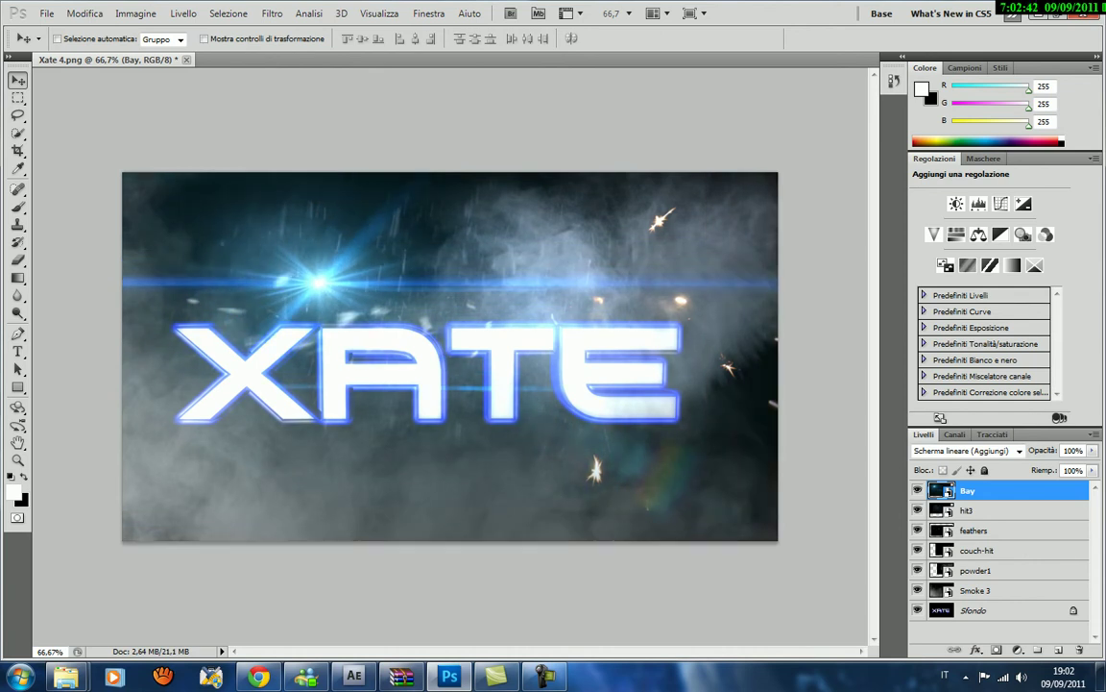
# Place the Dubble Blue light effect from the luci folder as a new layer.
pyautogui.click(46, 14)
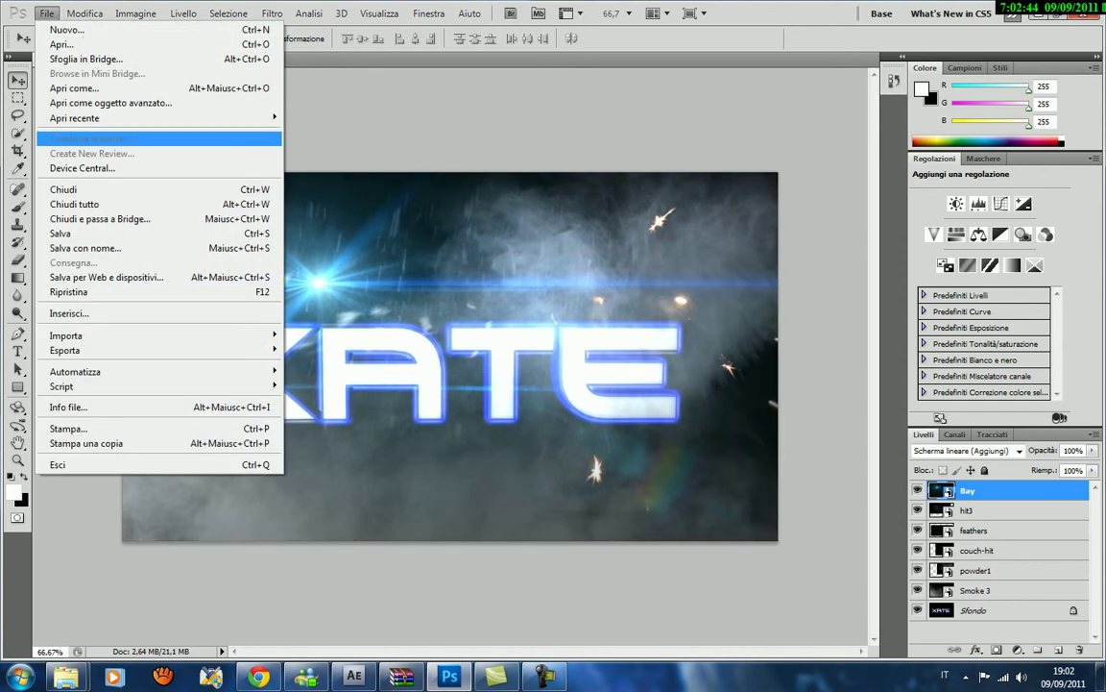
pyautogui.click(60, 311)
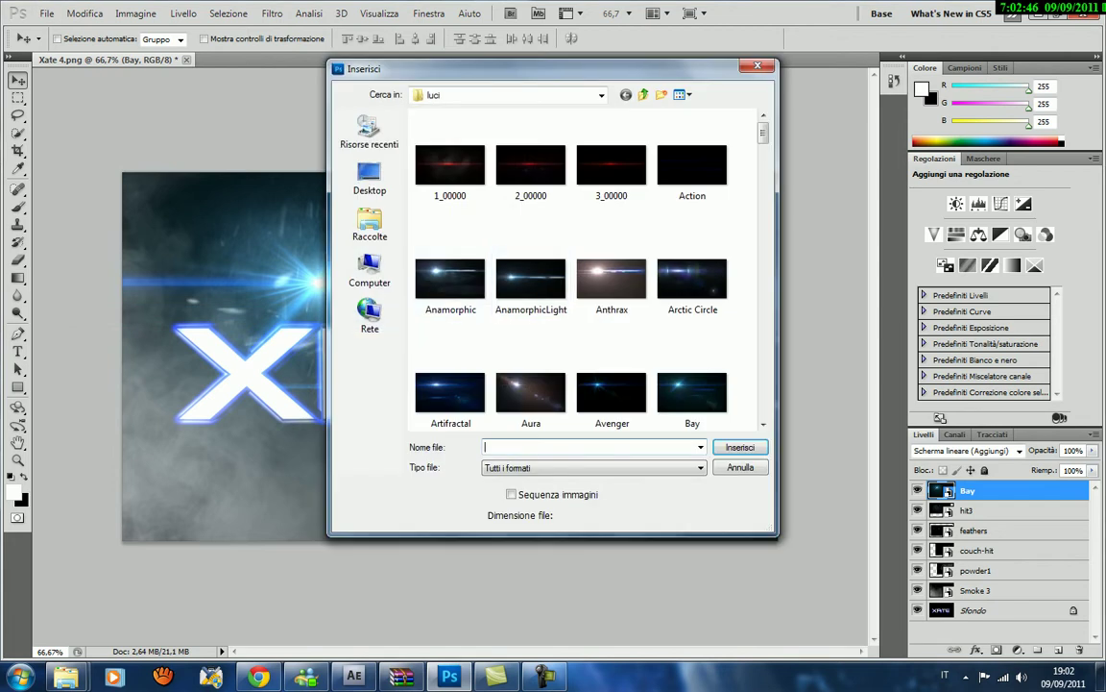
pyautogui.scroll(-3, 577, 268)
pyautogui.scroll(-3, 577, 269)
pyautogui.scroll(3, 576, 269)
pyautogui.scroll(-5, 577, 269)
pyautogui.scroll(-3, 612, 153)
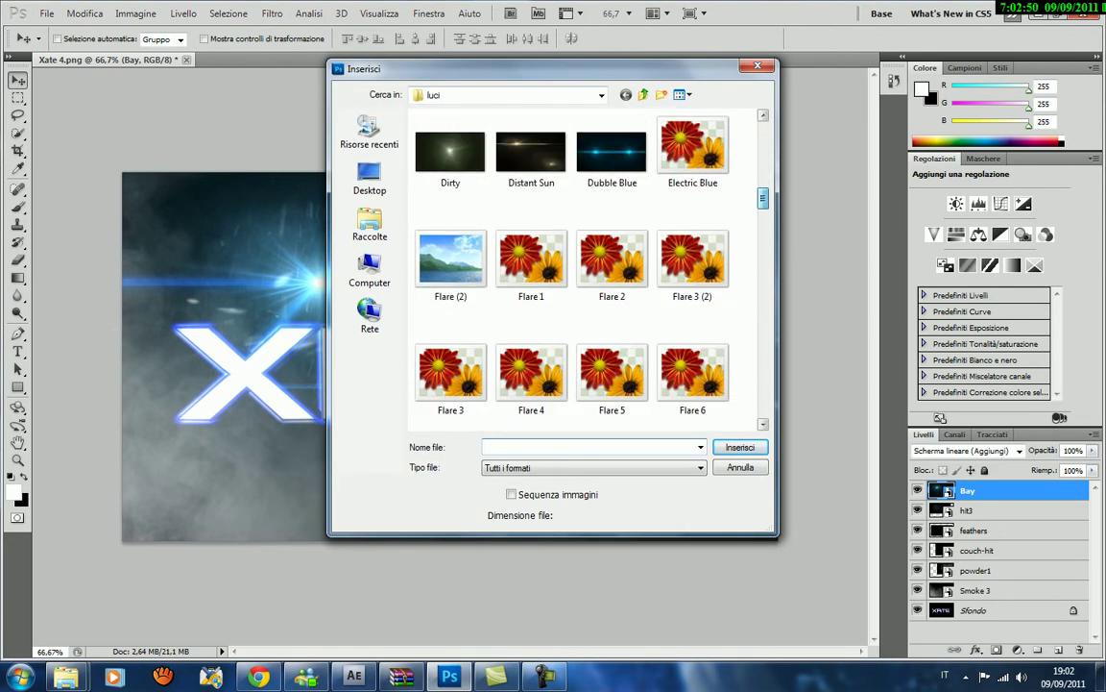
pyautogui.doubleClick(612, 151)
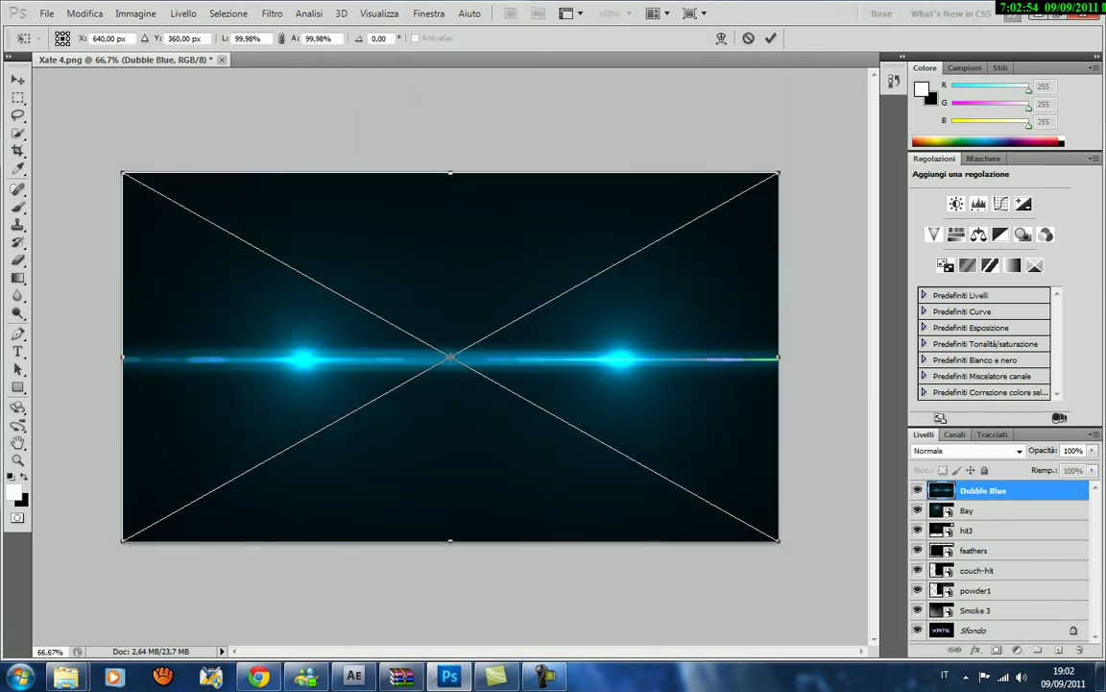
# Blend Dubble Blue additively, move it near the bottom, commit, nudge upward, then hide it.
pyautogui.click(1018, 451)
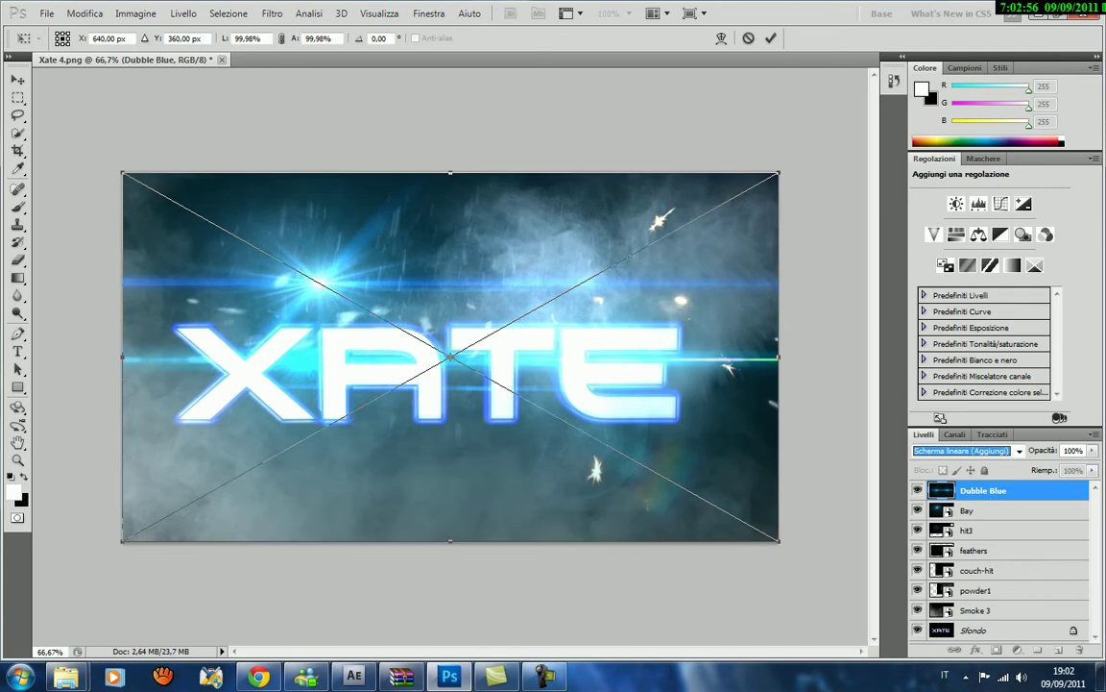
pyautogui.moveTo(450, 357); pyautogui.dragTo(450, 477)
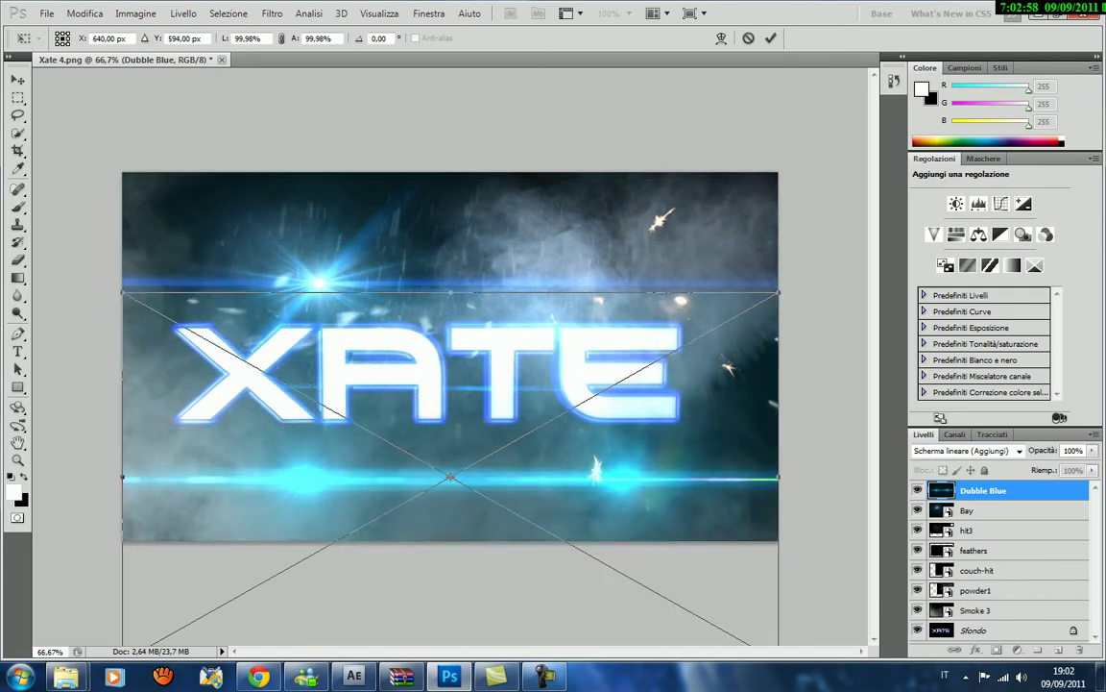
pyautogui.click(17, 80)
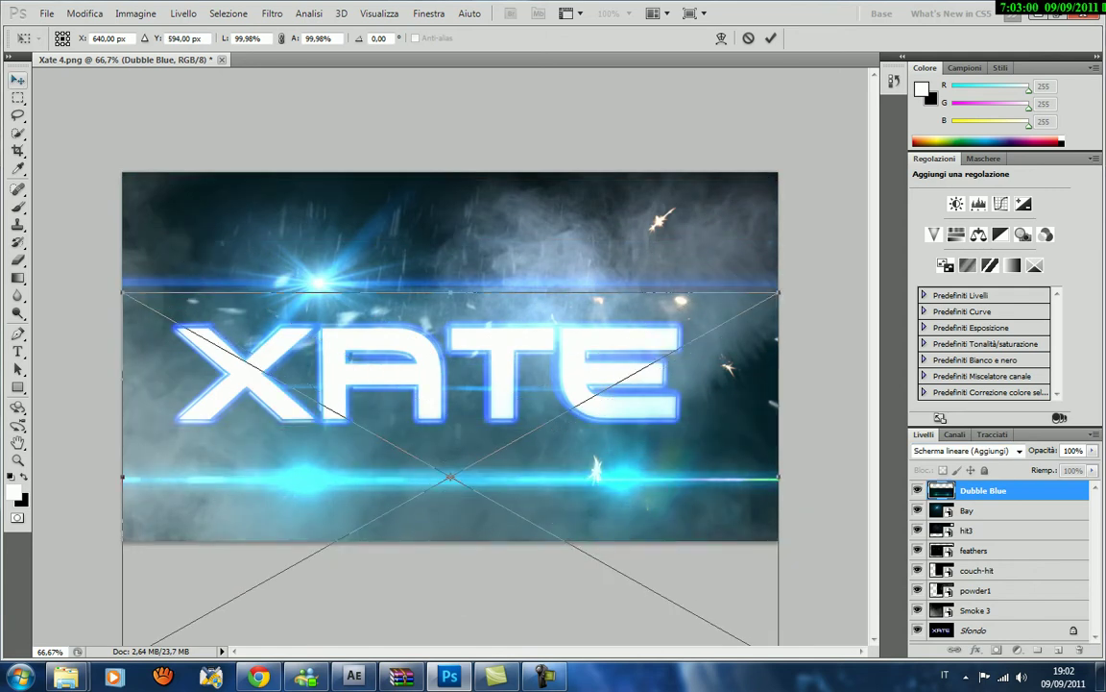
pyautogui.press('Return')
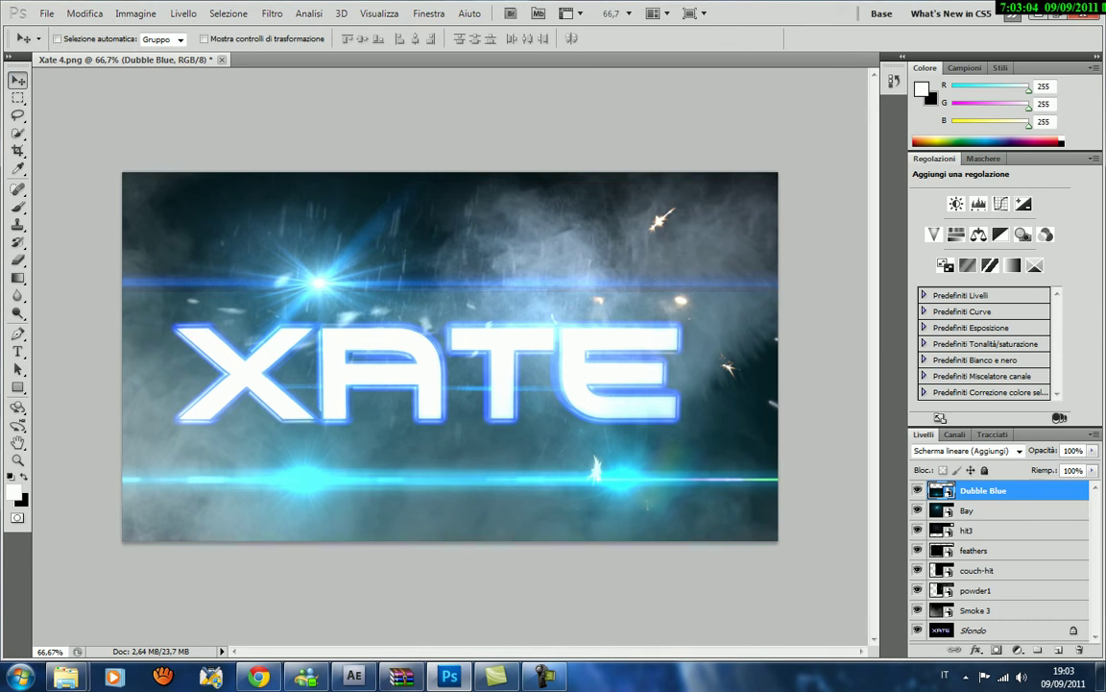
pyautogui.press('Up')
pyautogui.press('Up')
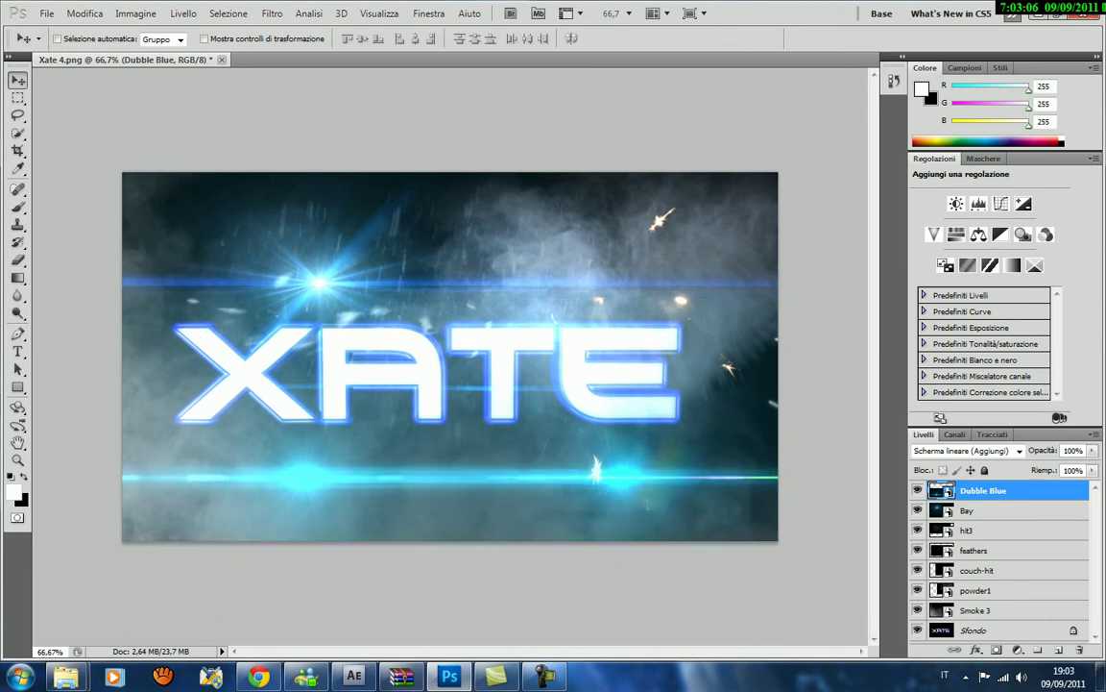
pyautogui.hotkey('shift', 'Up')
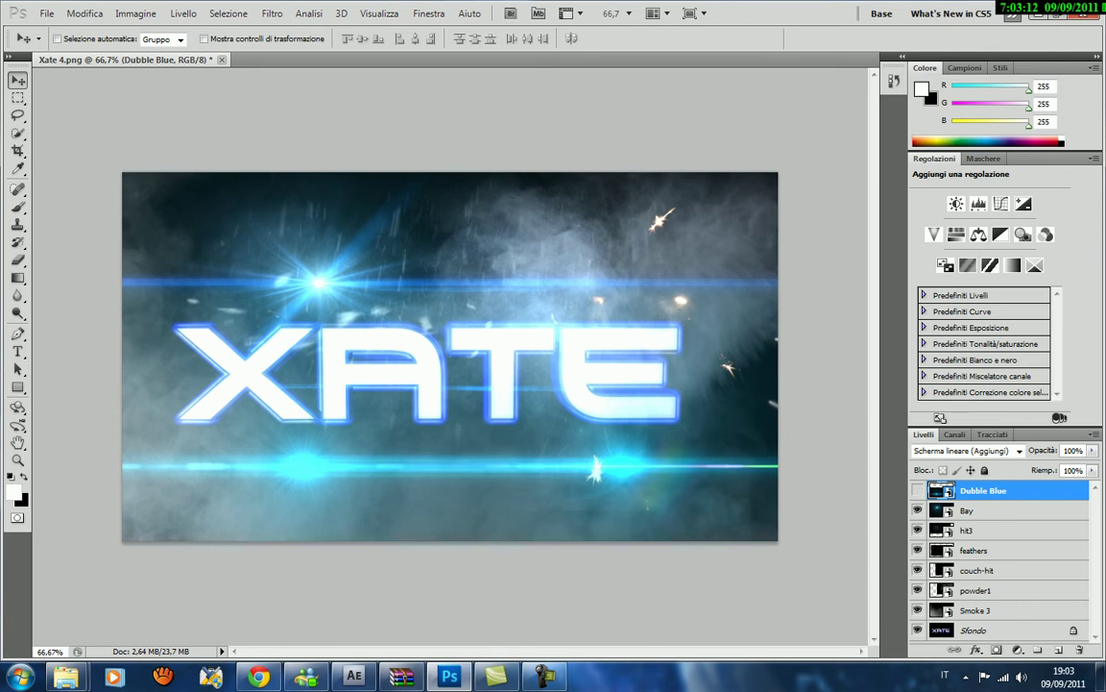
pyautogui.click(918, 490)
# Revert Xate 4.png with File > Ripristina, leaving only the blue-glow XATE text on black.
pyautogui.click(44, 13)
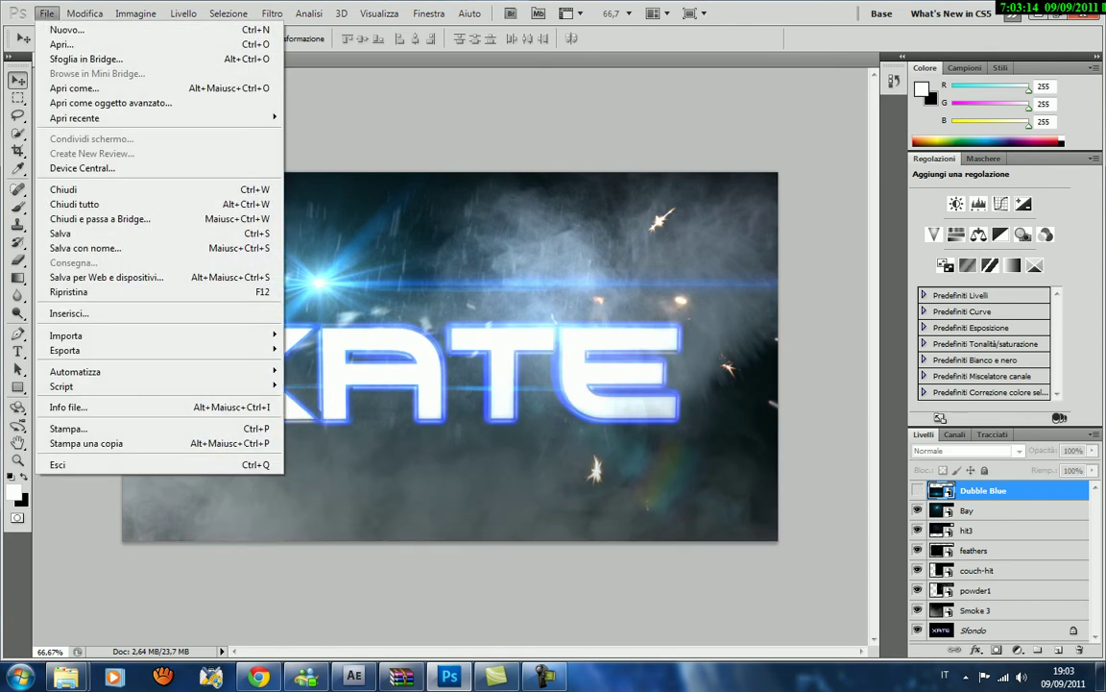
pyautogui.click(96, 289)
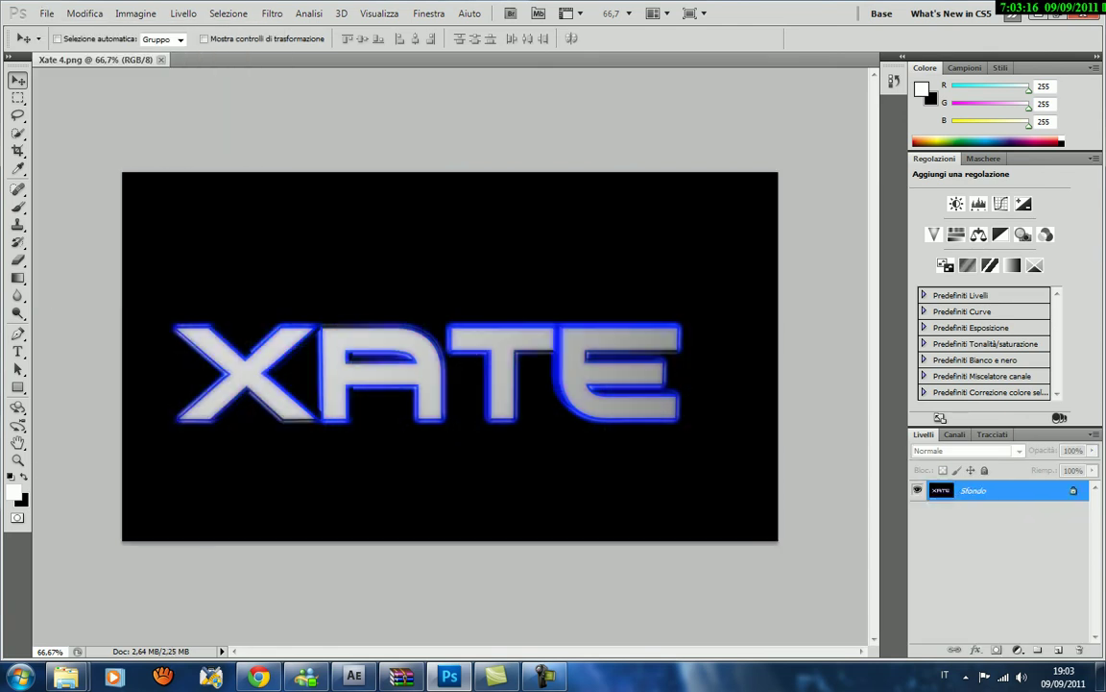
pyautogui.moveTo(544, 676)
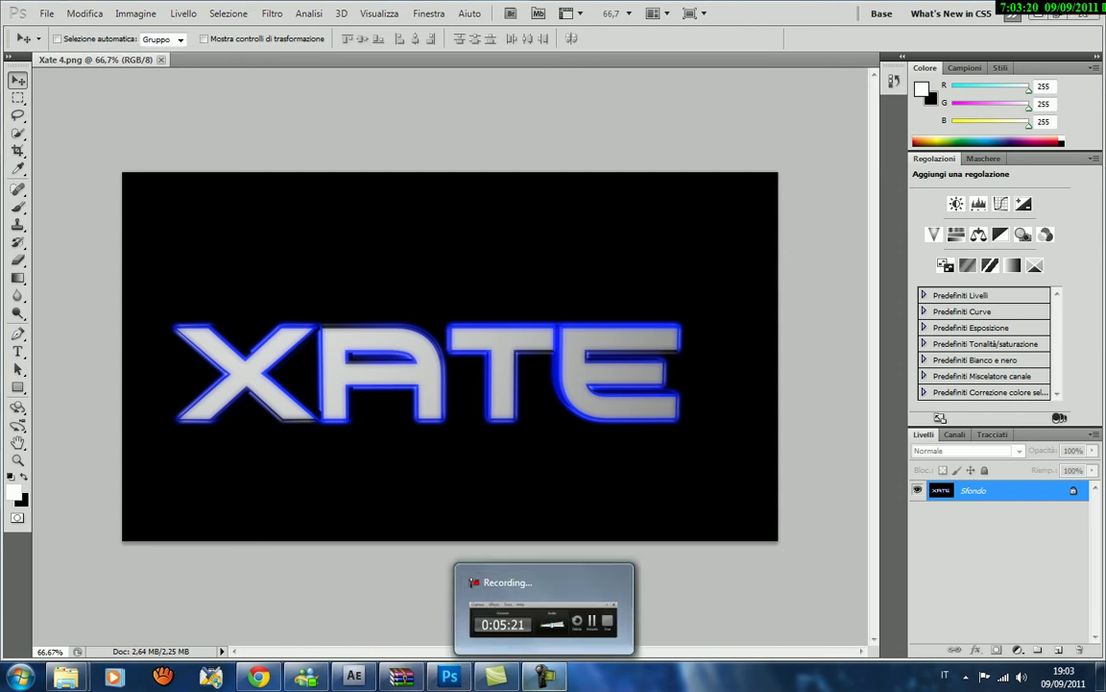
pyautogui.click(544, 677)
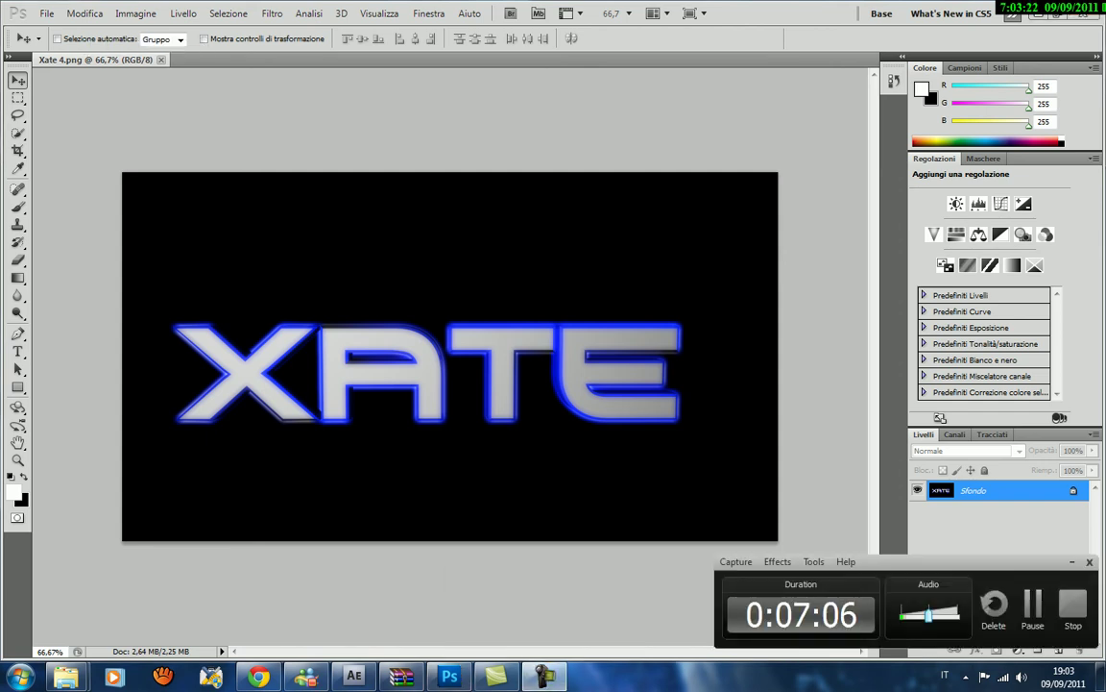
pyautogui.click(46, 13)
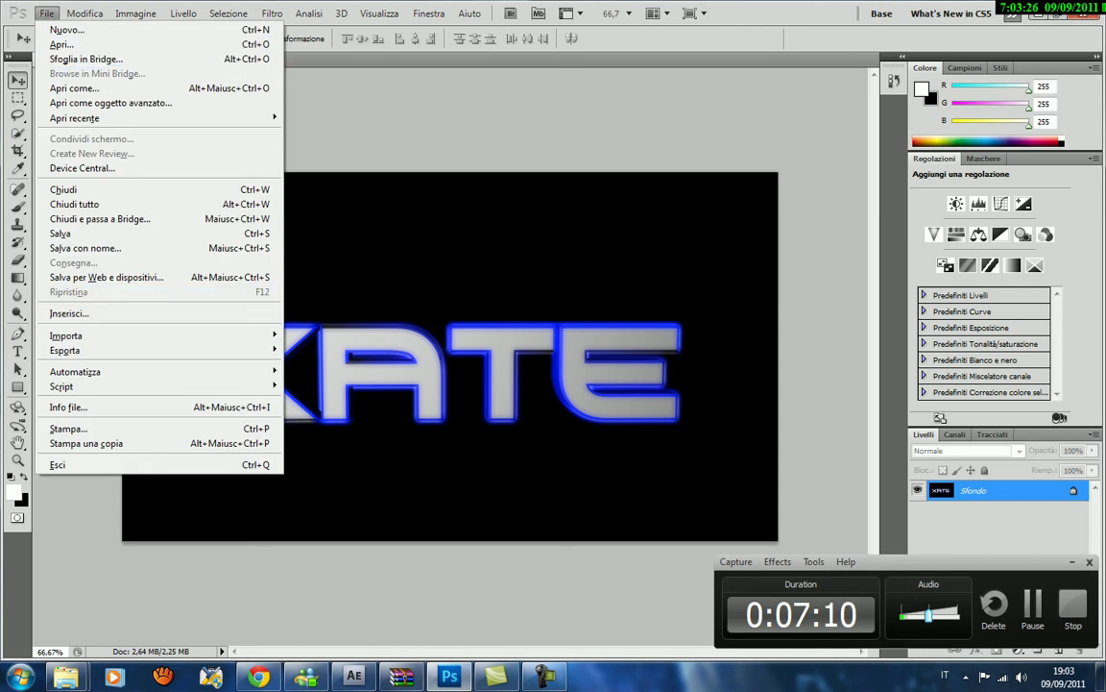
pyautogui.press('Escape')
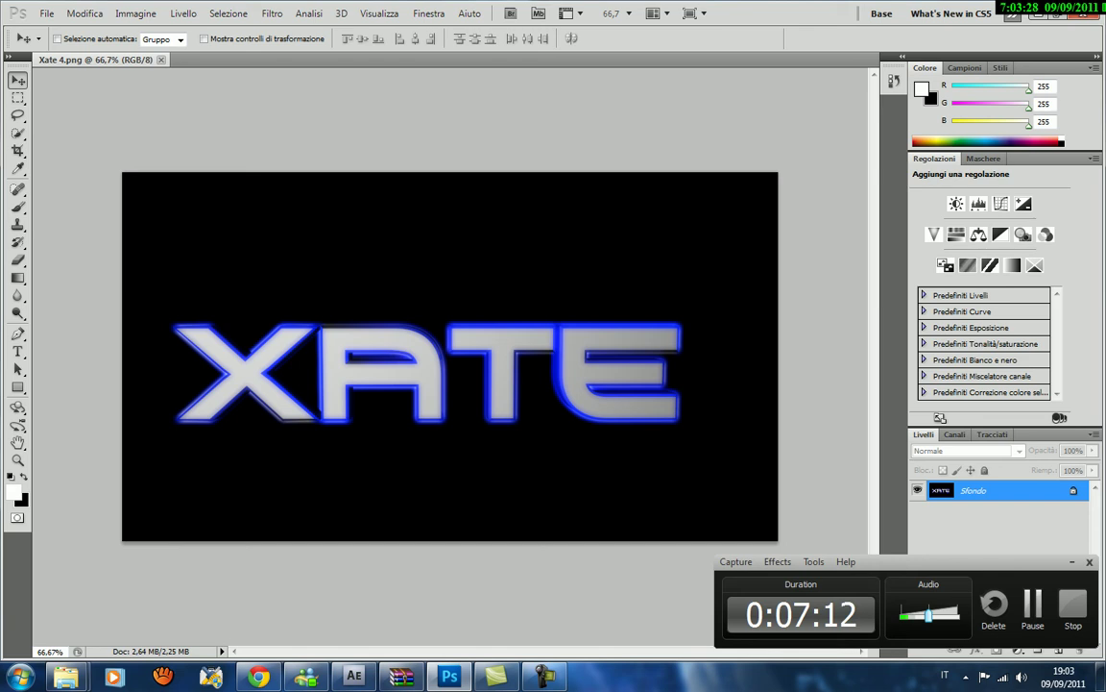